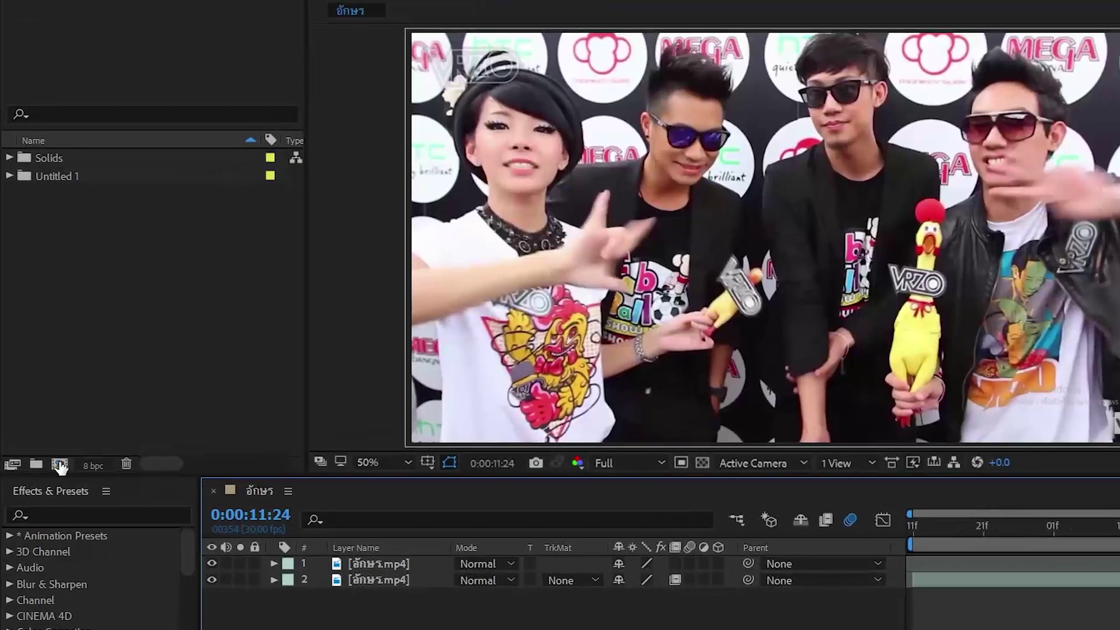
Make a new composition called 555+BG at 1920×1080, 30 fps, lasting 2 seconds.
left_click(59, 465)
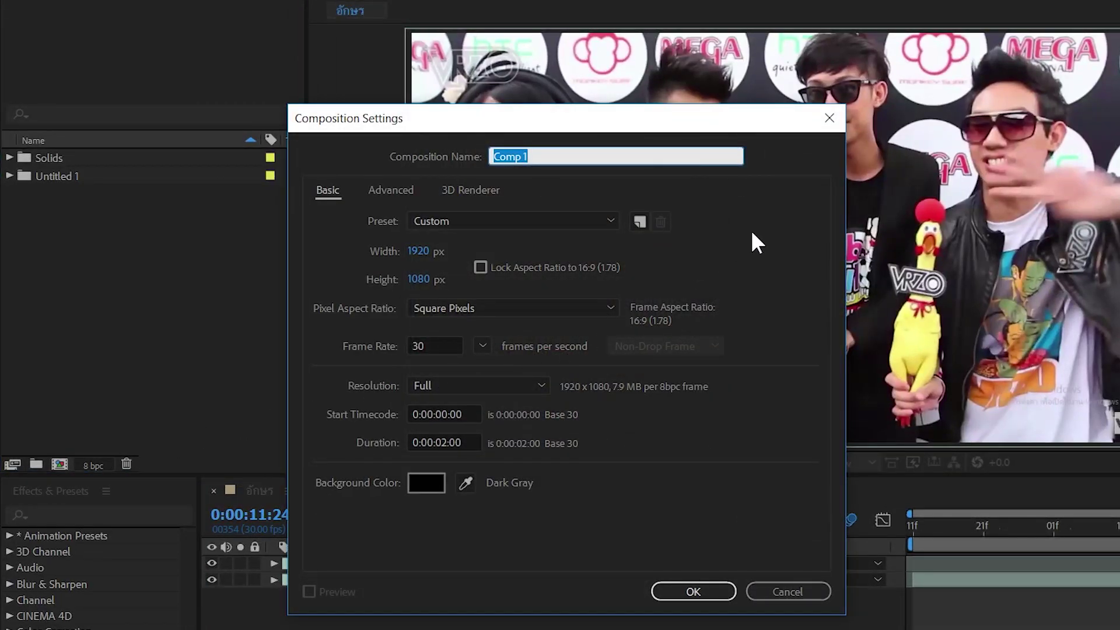
type("555+BG")
left_click(693, 591)
Add a green 500 px Showcard Gothic text layer reading 5 to 555+BG.
right_click(645, 594)
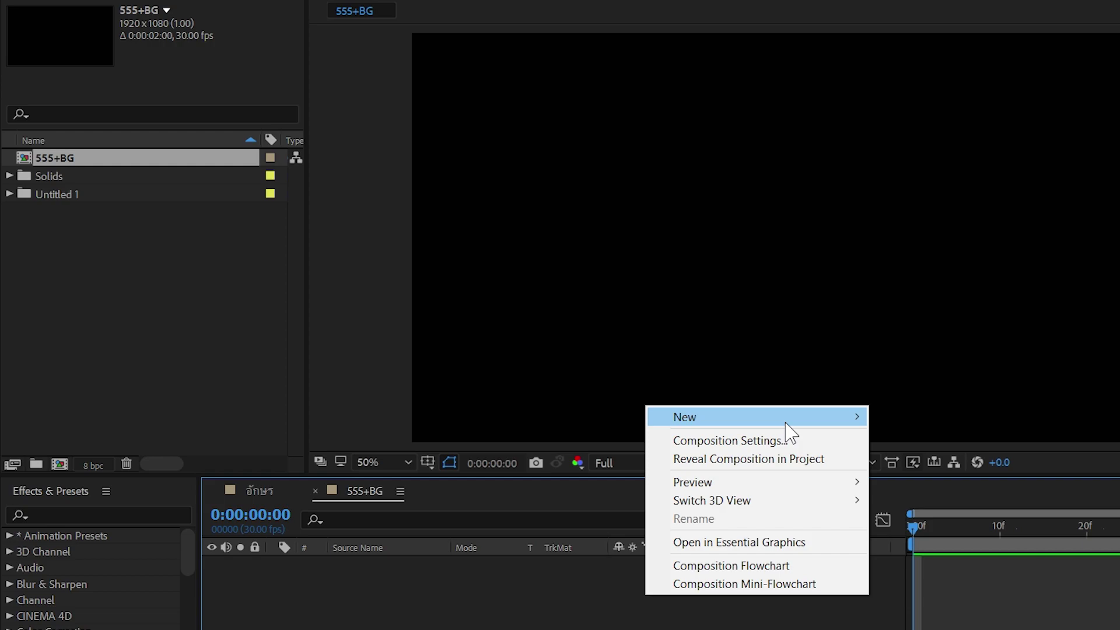
mouse_move(788, 421)
left_click(921, 445)
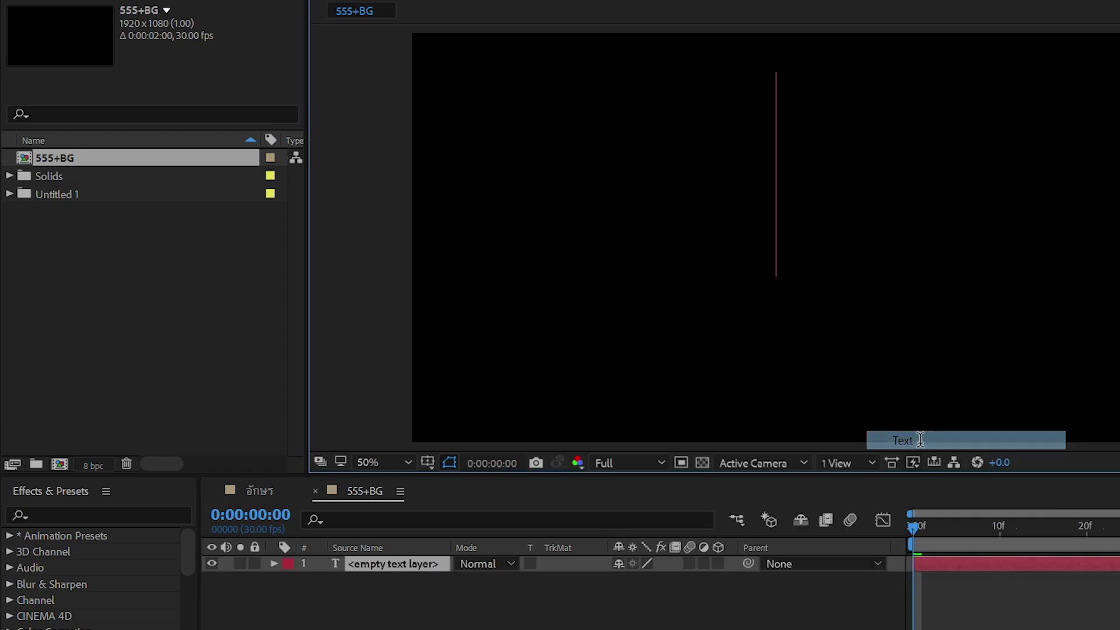
type("5")
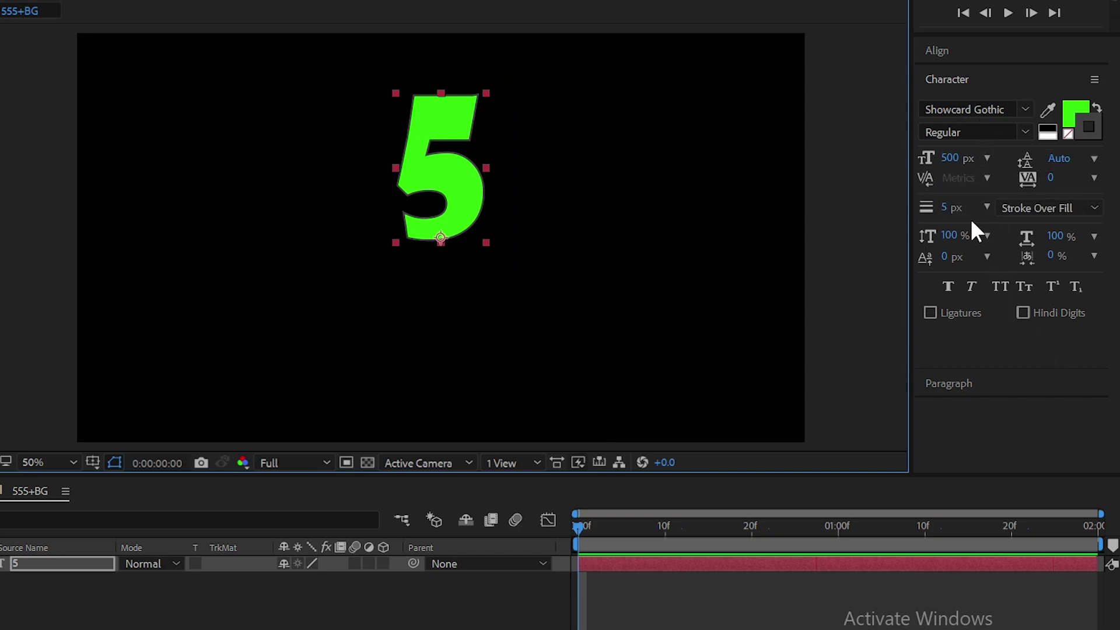
Show the transparency grid and give the 5 a 5 px #414141 stroke.
left_click(368, 463)
left_click(1084, 133)
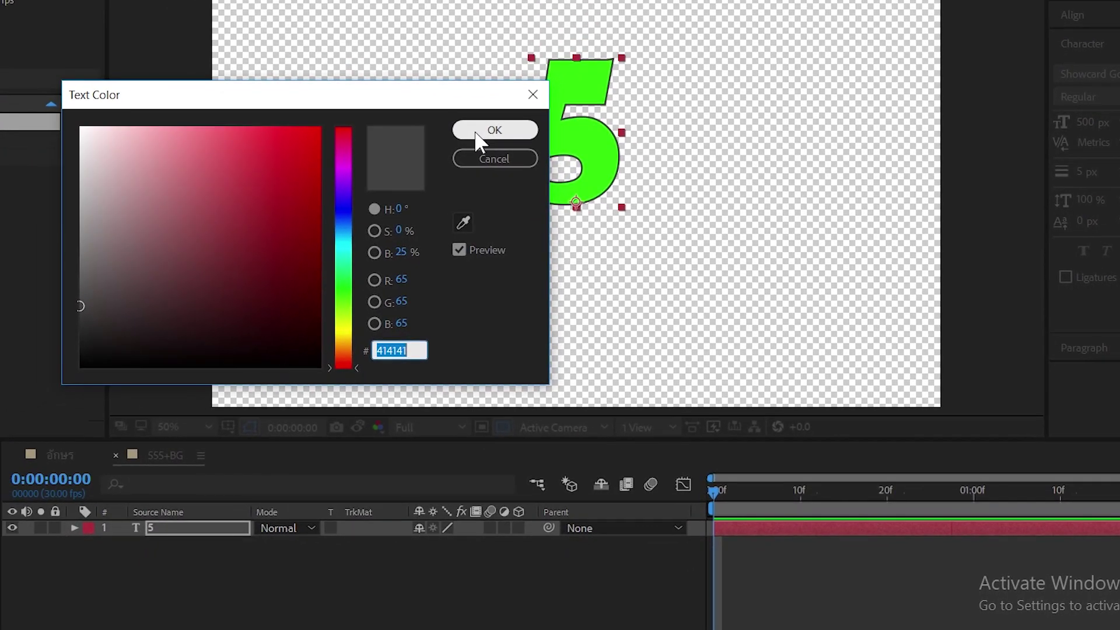
left_click(404, 154)
key("r")
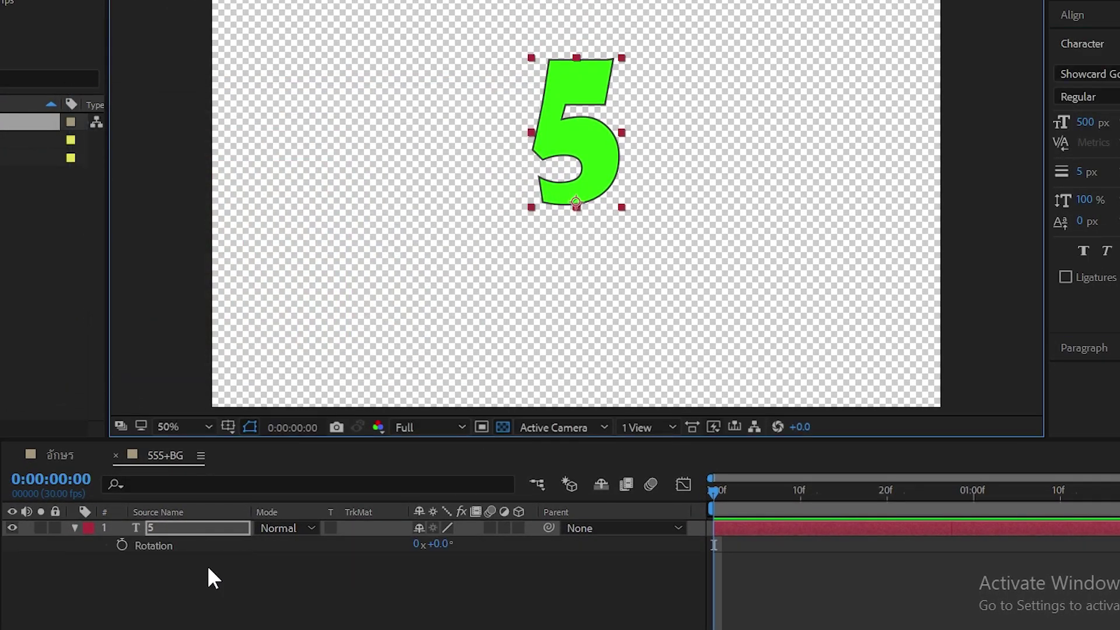
Add a wiggle(30,10) expression to the 5's Rotation and preview the shake.
left_click(122, 545, "alt")
type("wiggle")
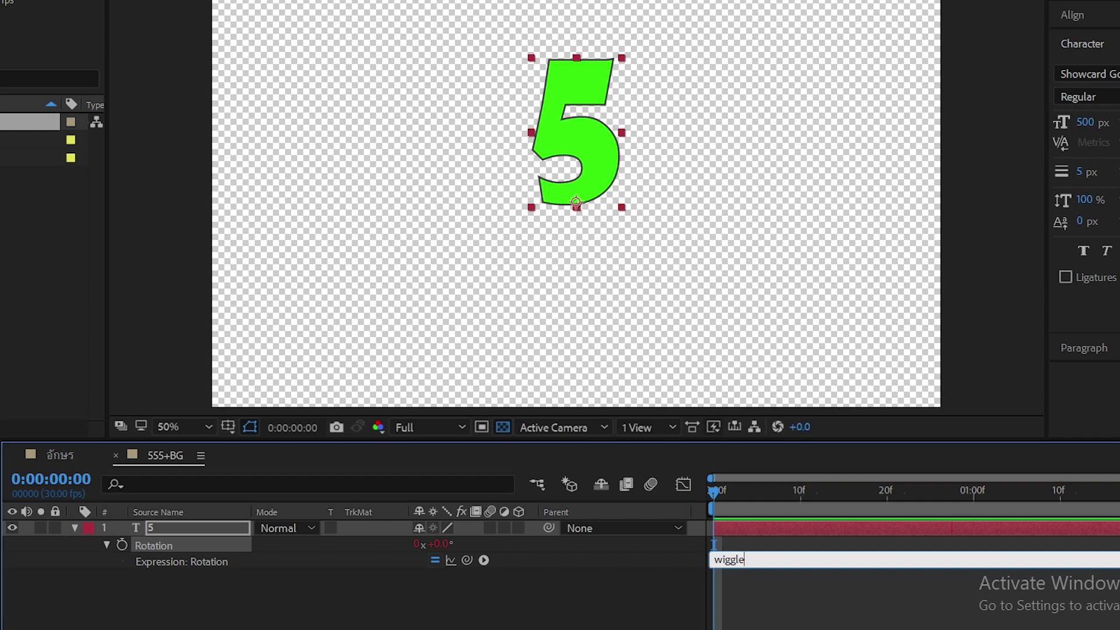
type("()")
key("KP_Enter")
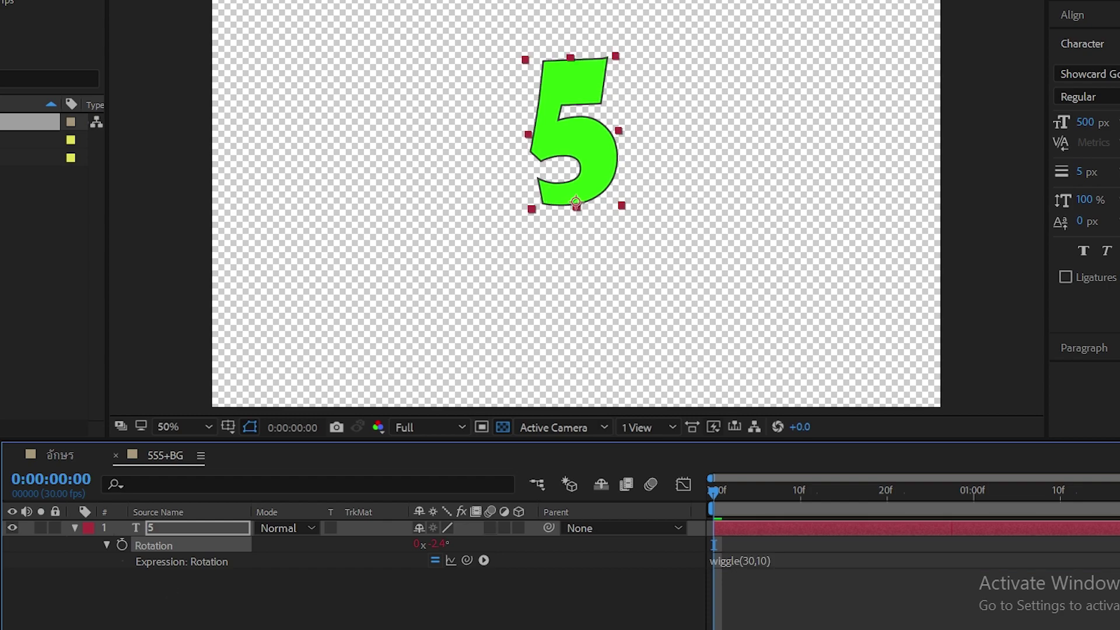
key("space")
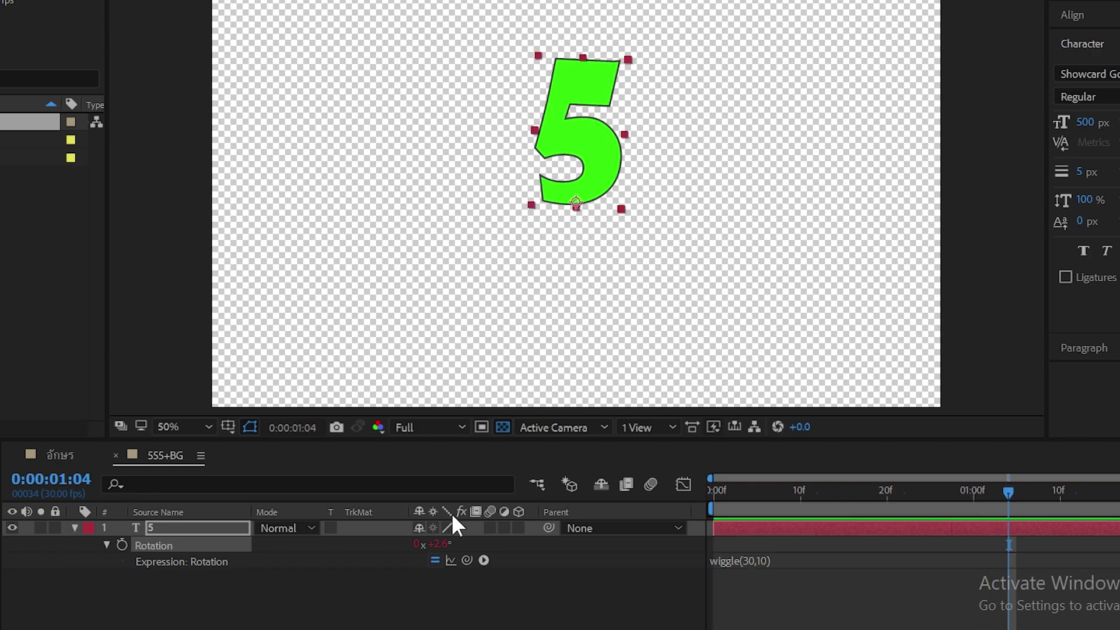
Centre the 5's anchor point on the digit and the layer in the comp.
left_click(224, 525)
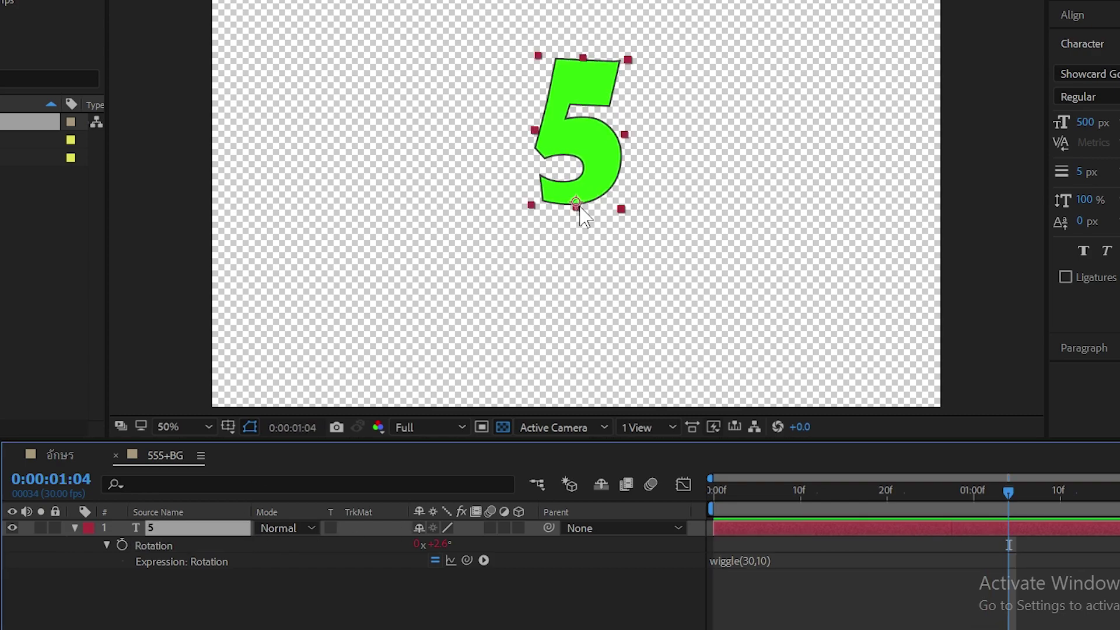
key("ctrl+alt+Home")
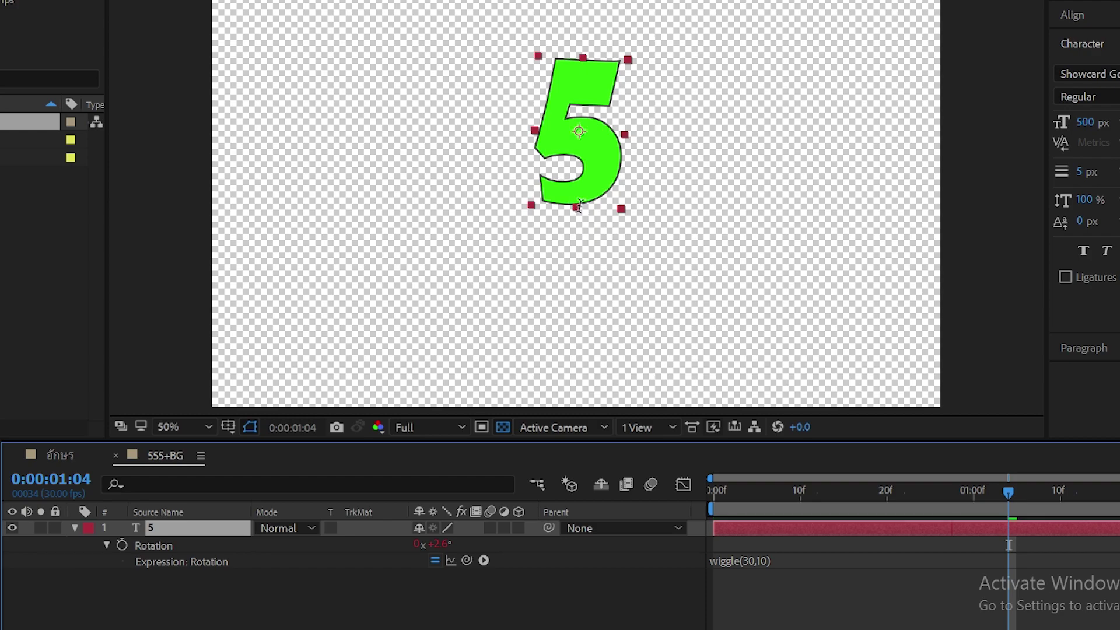
key("ctrl+Home")
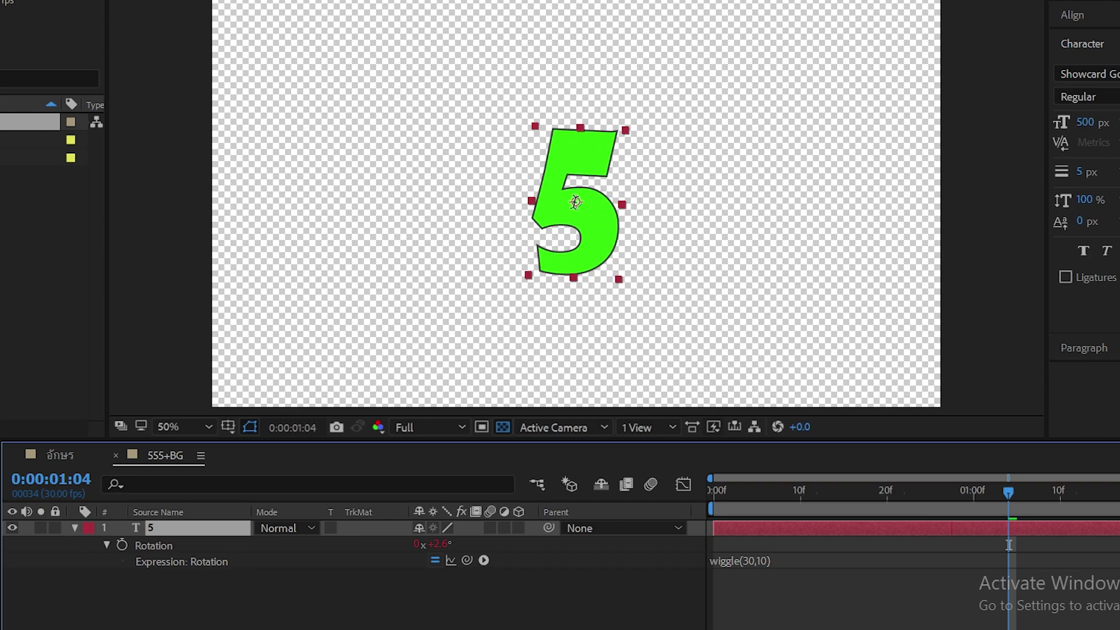
Duplicate the 5 layer and change the bottom copy's text to a plus sign.
key("ctrl+d")
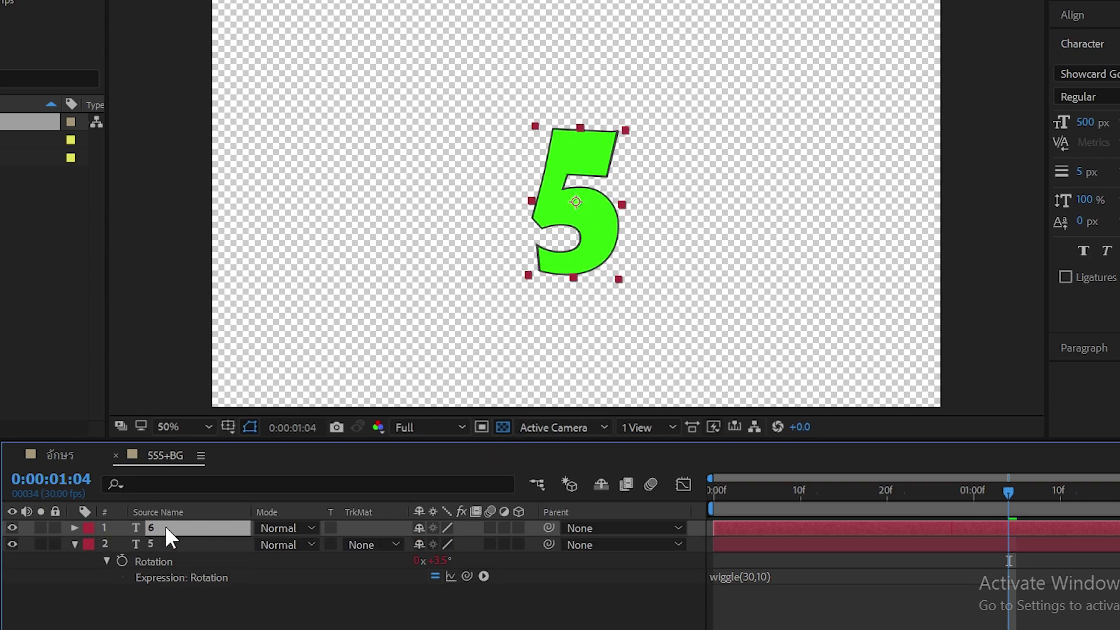
key("ctrl+d")
key("ctrl+d")
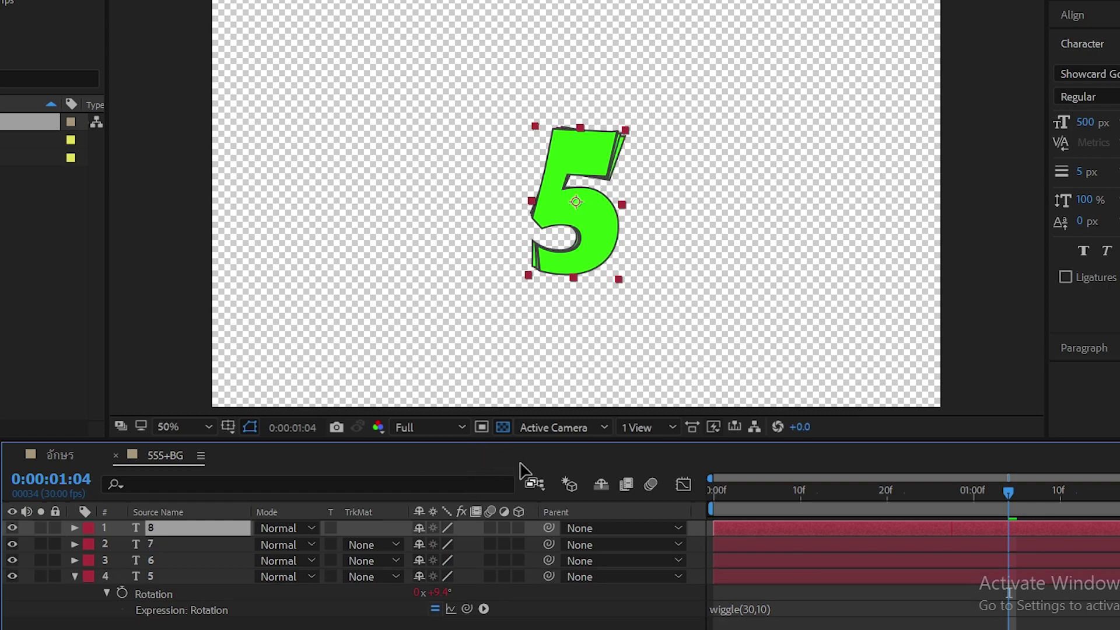
left_click(173, 579)
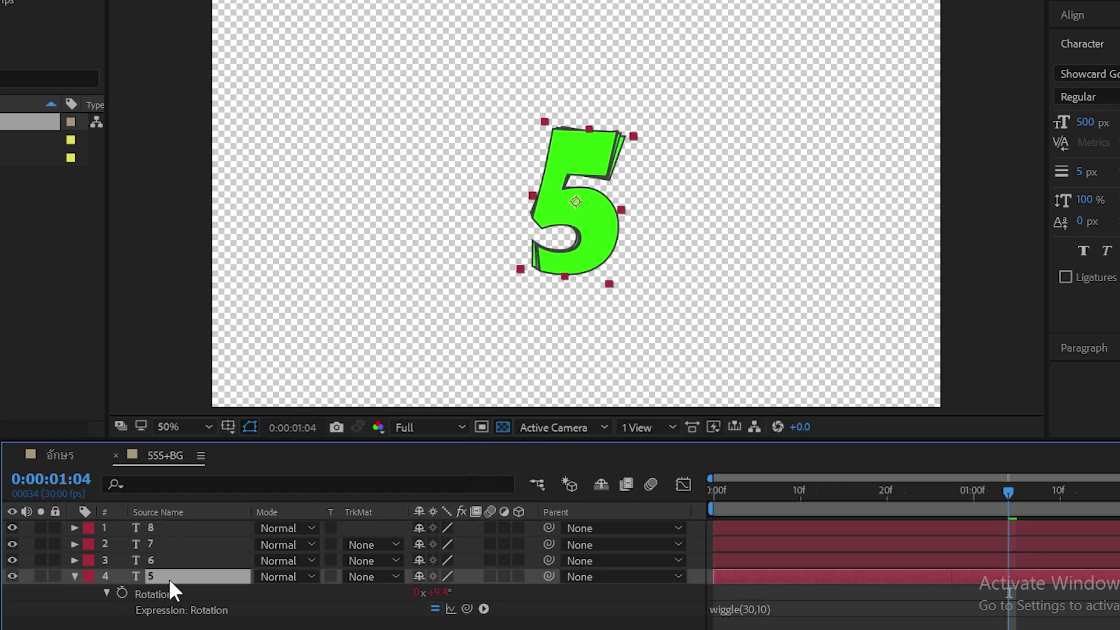
double_click(169, 579)
key("Right")
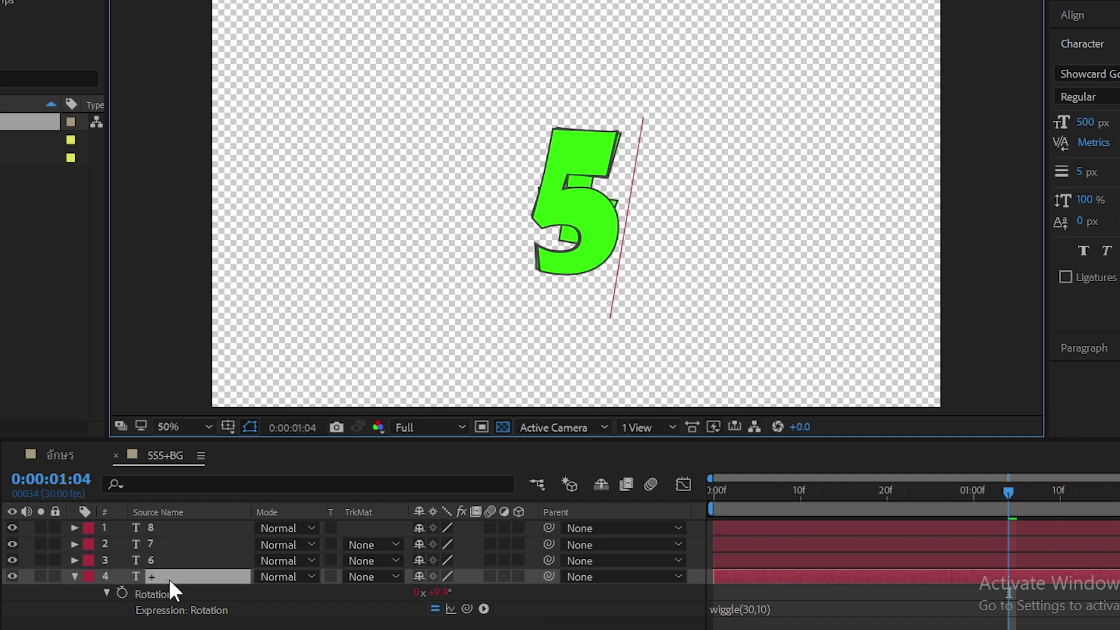
Show Position and Scale for all four layers and enlarge the timeline.
left_click(177, 523, "shift")
key("p")
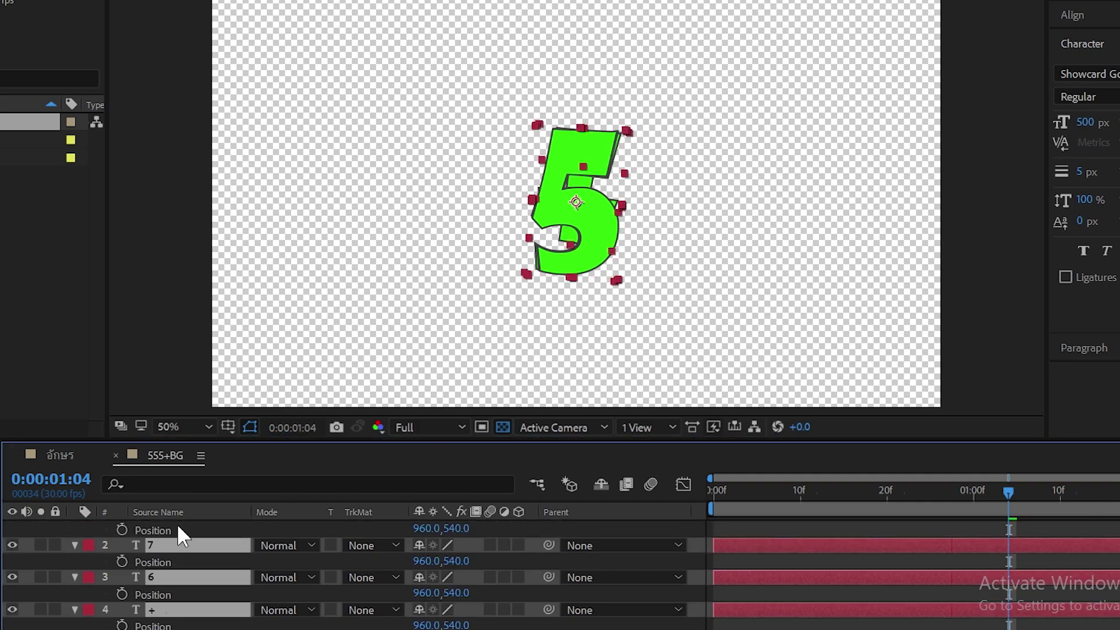
key("shift+s")
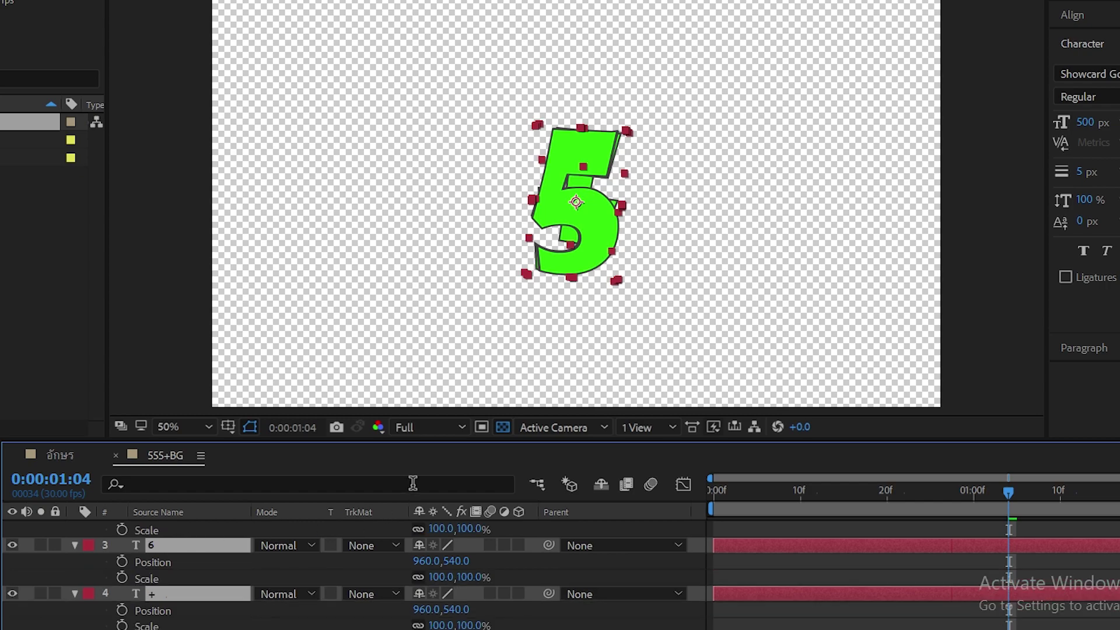
left_click_drag(482, 438, 512, 331)
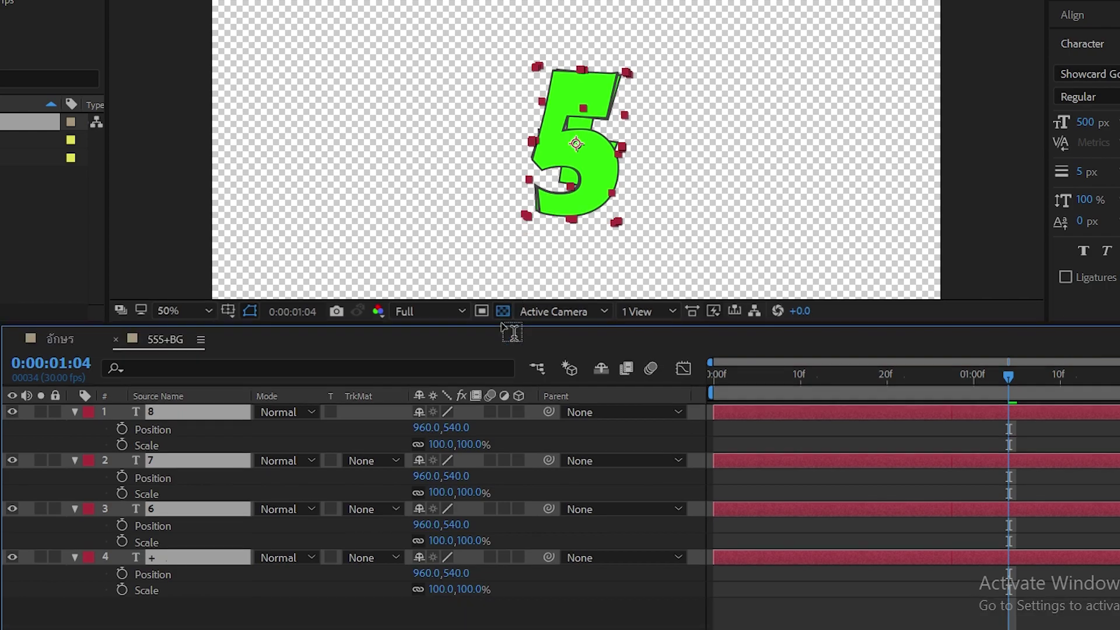
Scale layer 7 to 80% and move it left to 810,540.
left_click(195, 410)
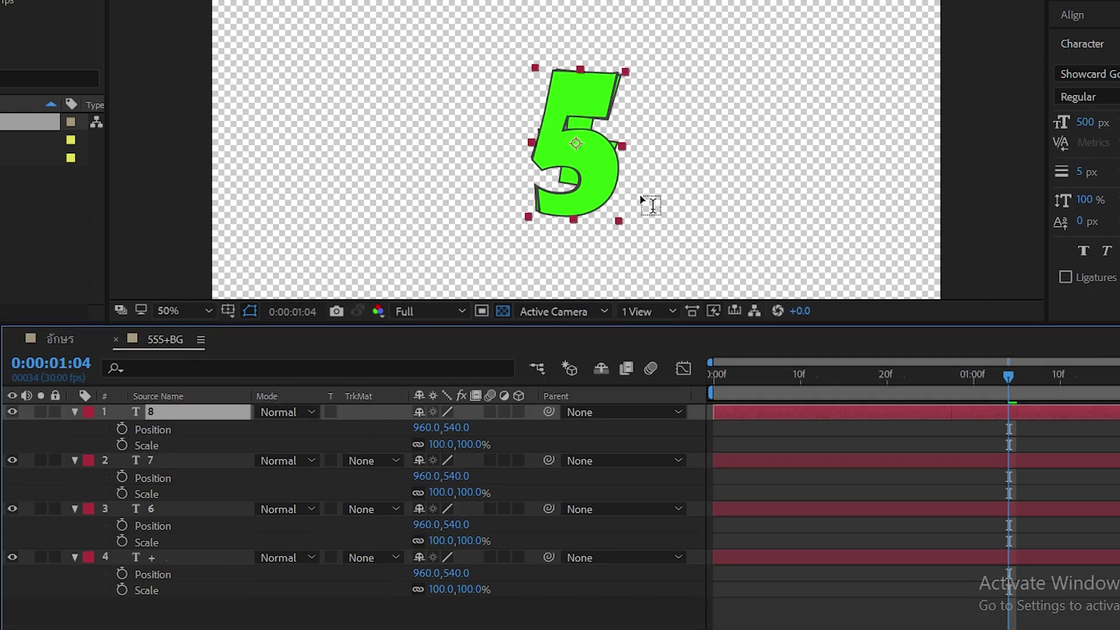
left_click(195, 458)
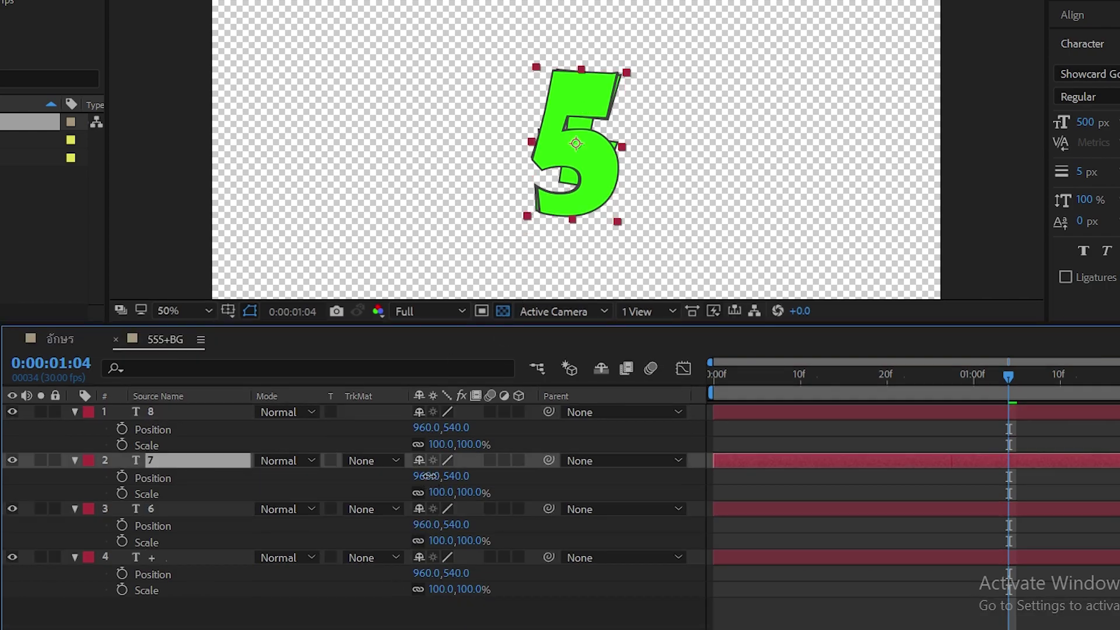
left_click_drag(428, 476, 356, 477)
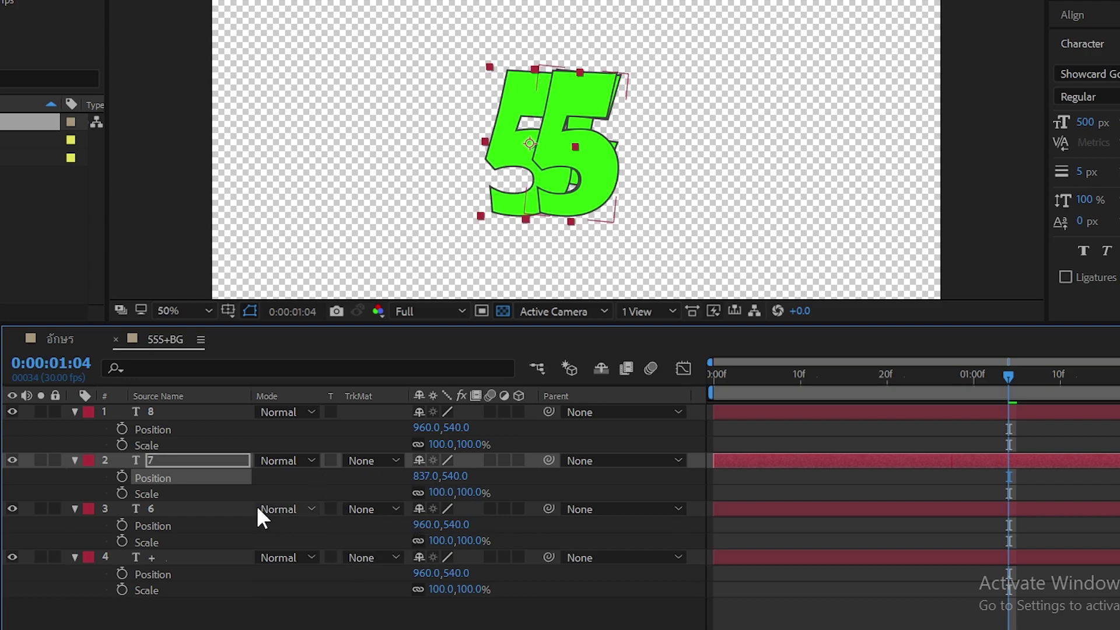
left_click(441, 492)
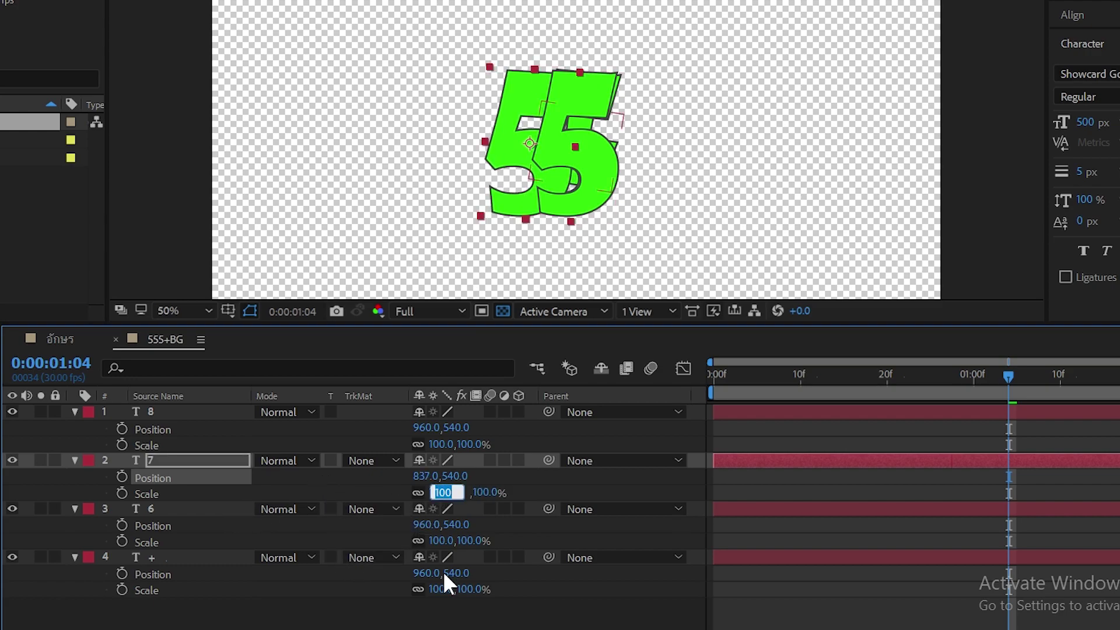
type("80")
key("Return")
left_click_drag(426, 475, 406, 480)
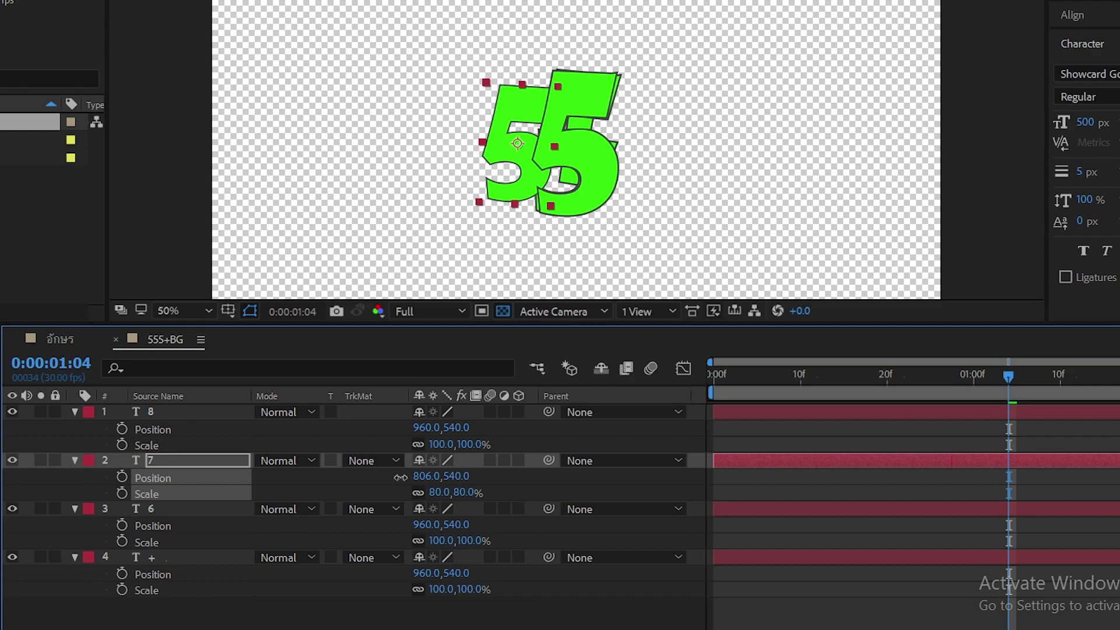
Scale layer 6 to 80% at 1114,540 and move the plus sign to 1200,540.
left_click(179, 510)
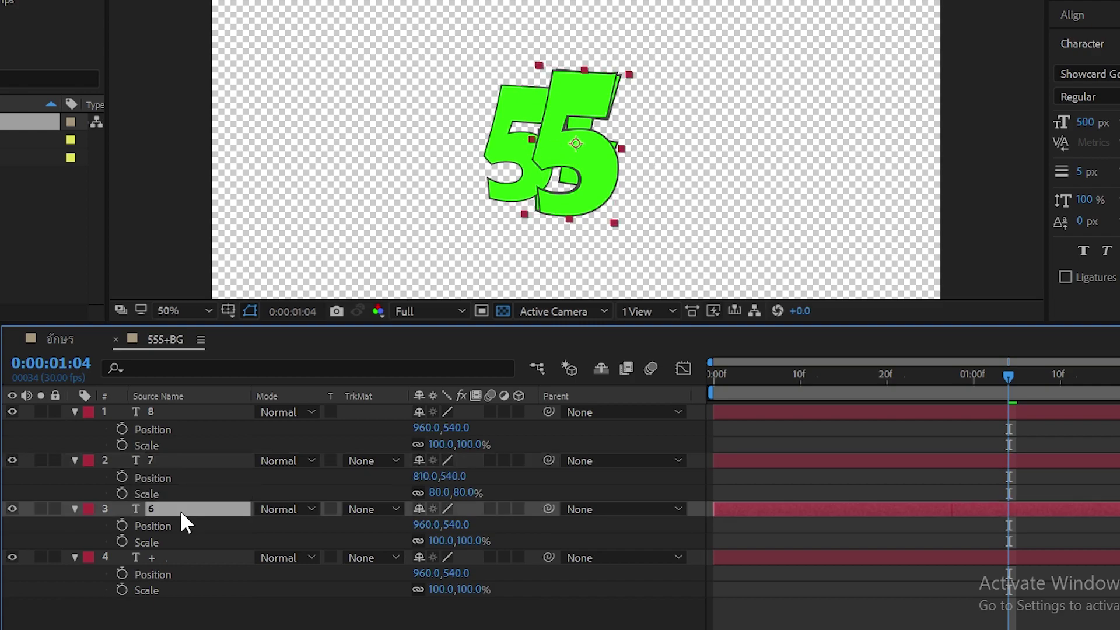
left_click_drag(424, 524, 547, 526)
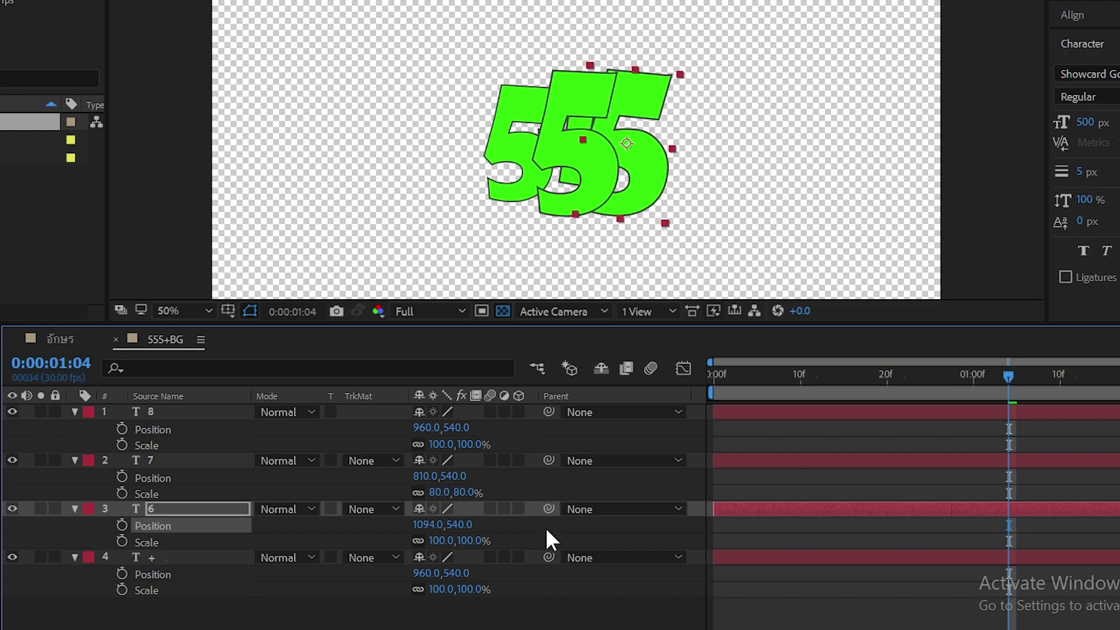
left_click(442, 540)
type("80")
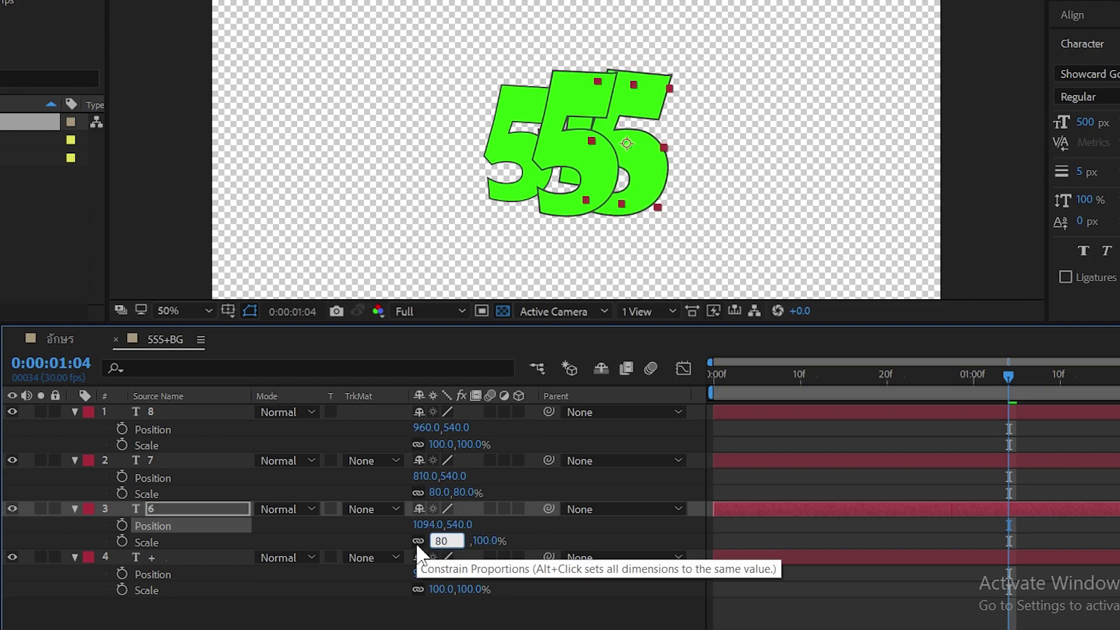
key("Return")
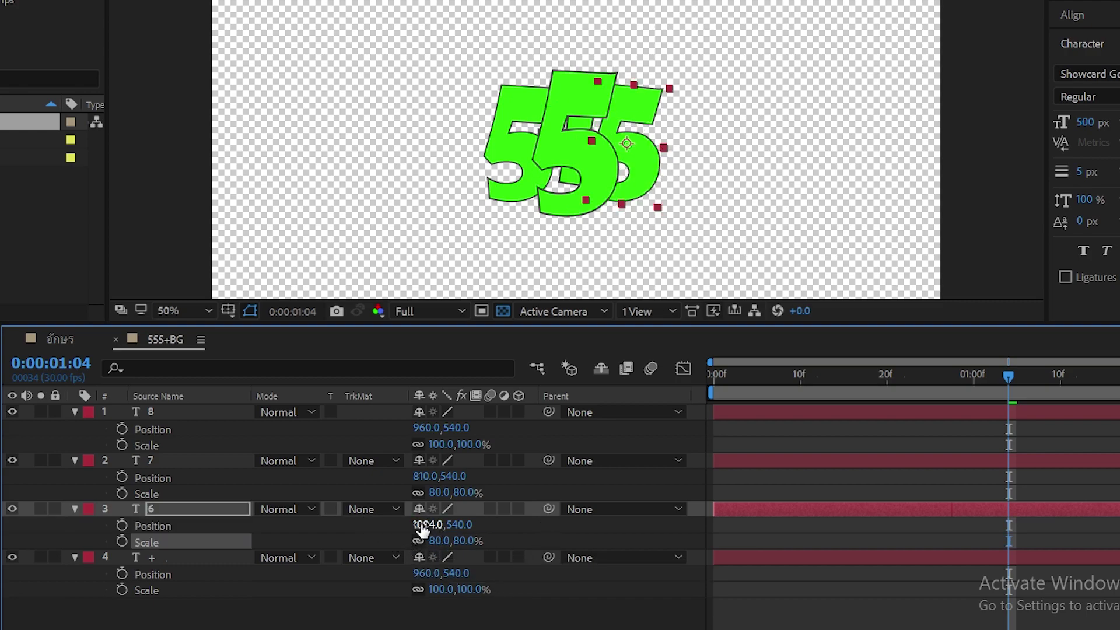
left_click_drag(422, 525, 449, 535)
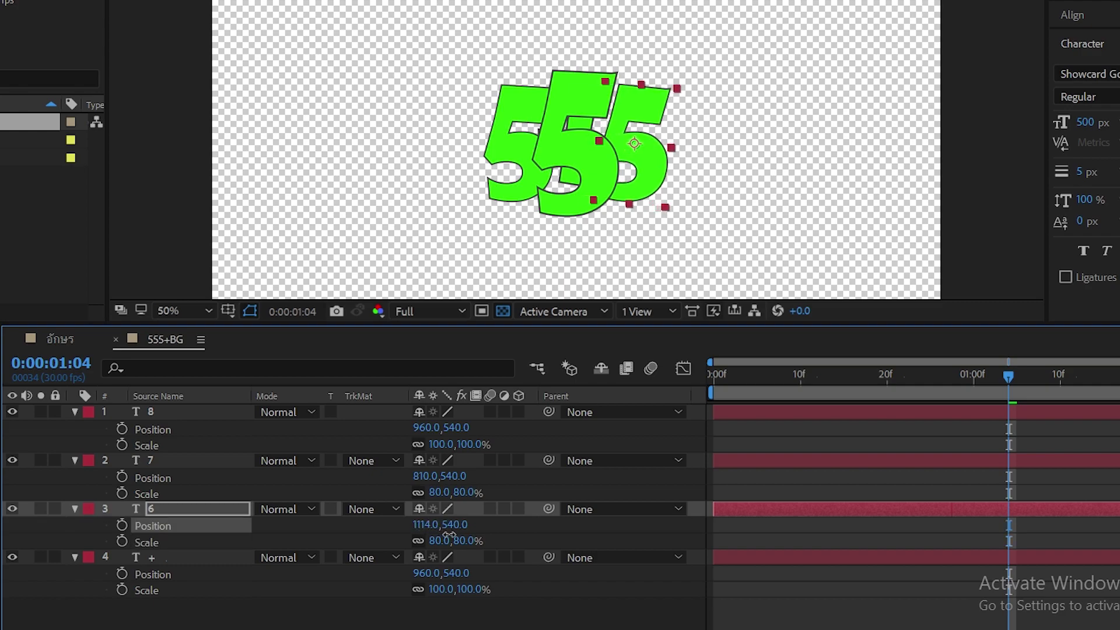
left_click(182, 558)
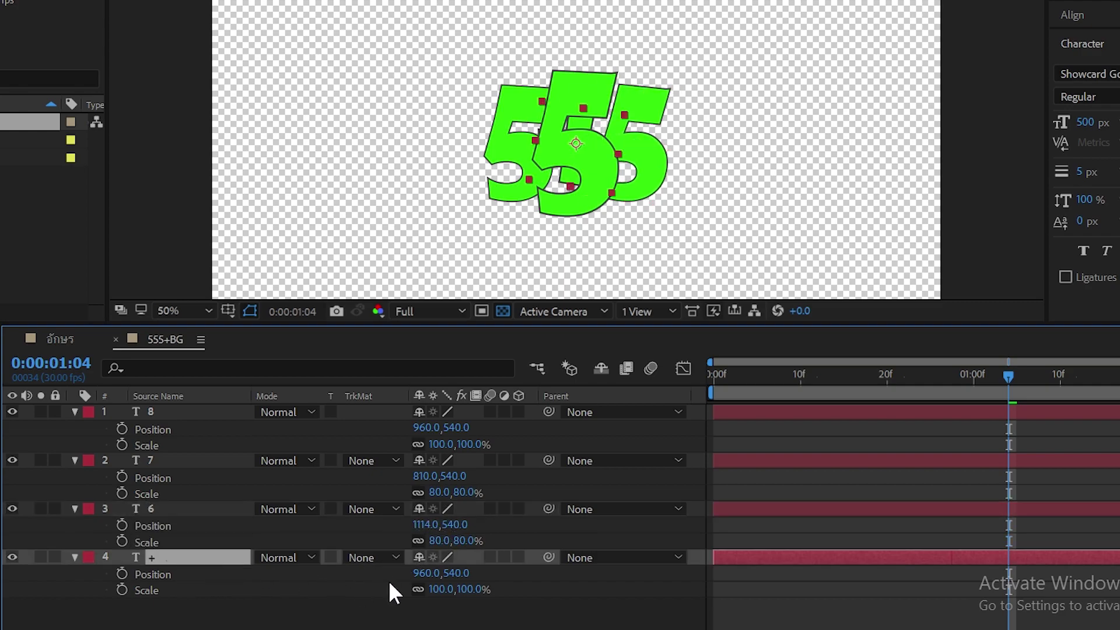
left_click_drag(425, 573, 662, 586)
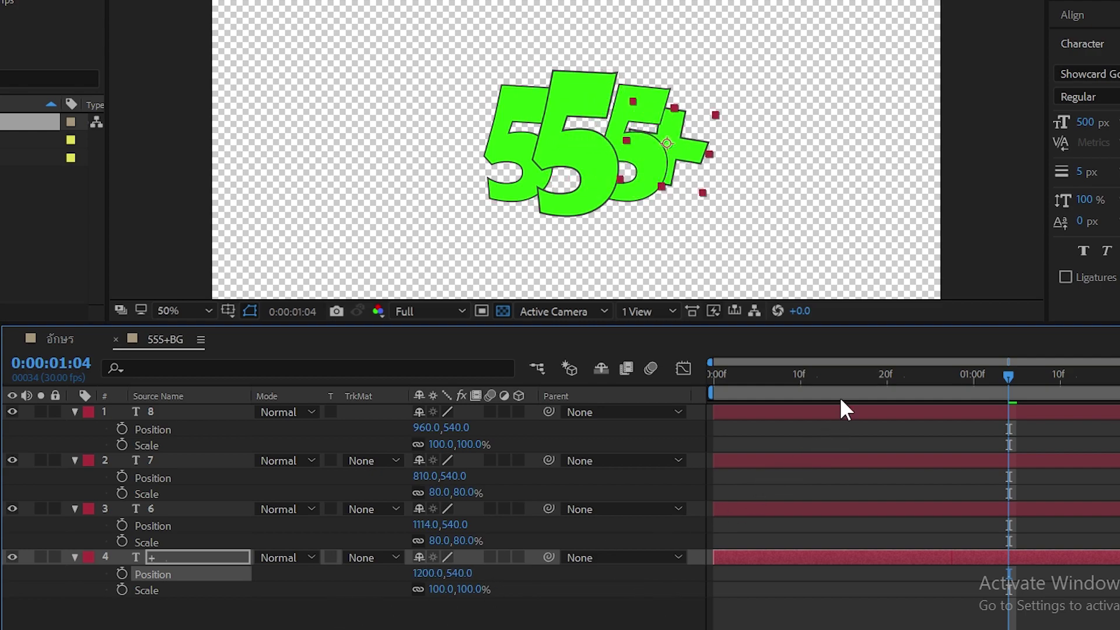
At frame 15, add Scale keyframes to layers 8, 7, 6 and +.
left_click(846, 376)
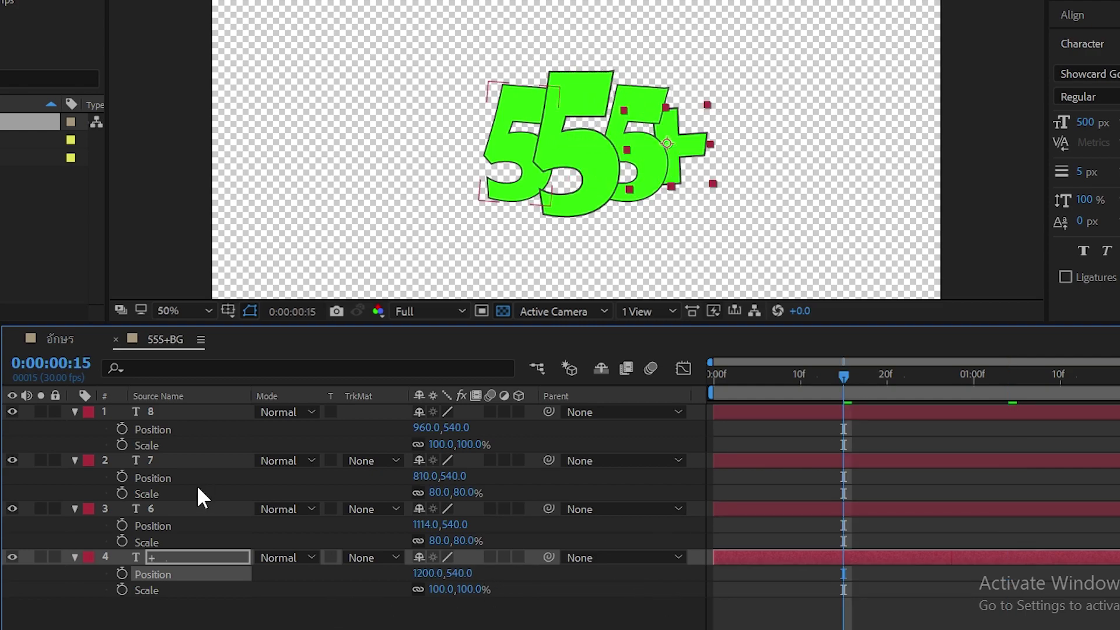
left_click(122, 445)
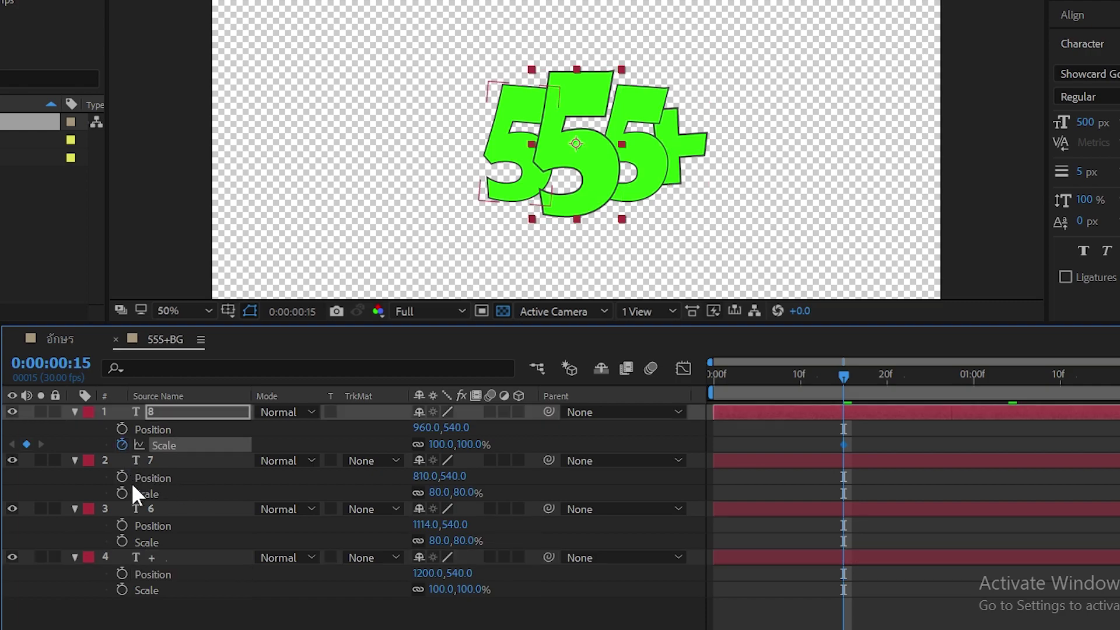
left_click(123, 493)
left_click(122, 542)
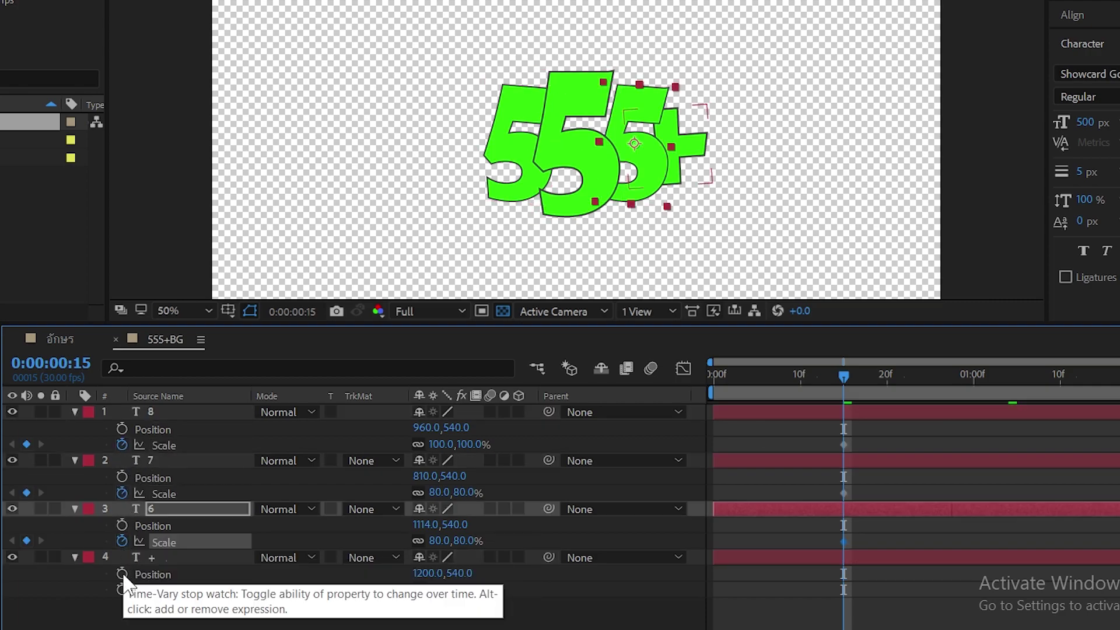
left_click(122, 590)
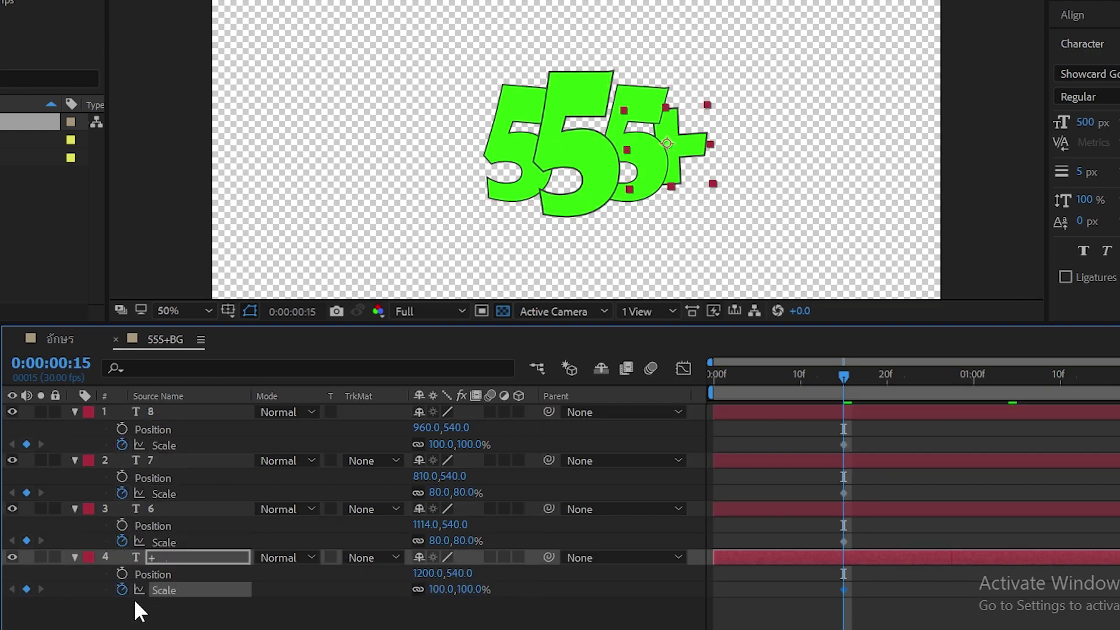
At frame 5, set all four layers' Scale to 0% and select every scale keyframe.
left_click(758, 376)
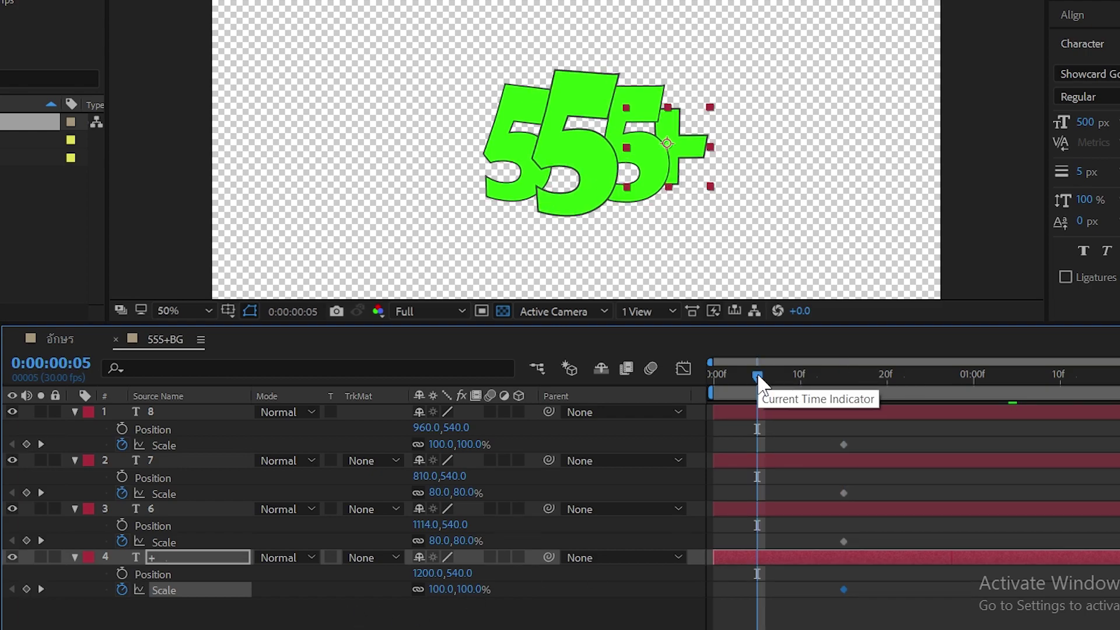
left_click(438, 444)
type("00")
key("Return")
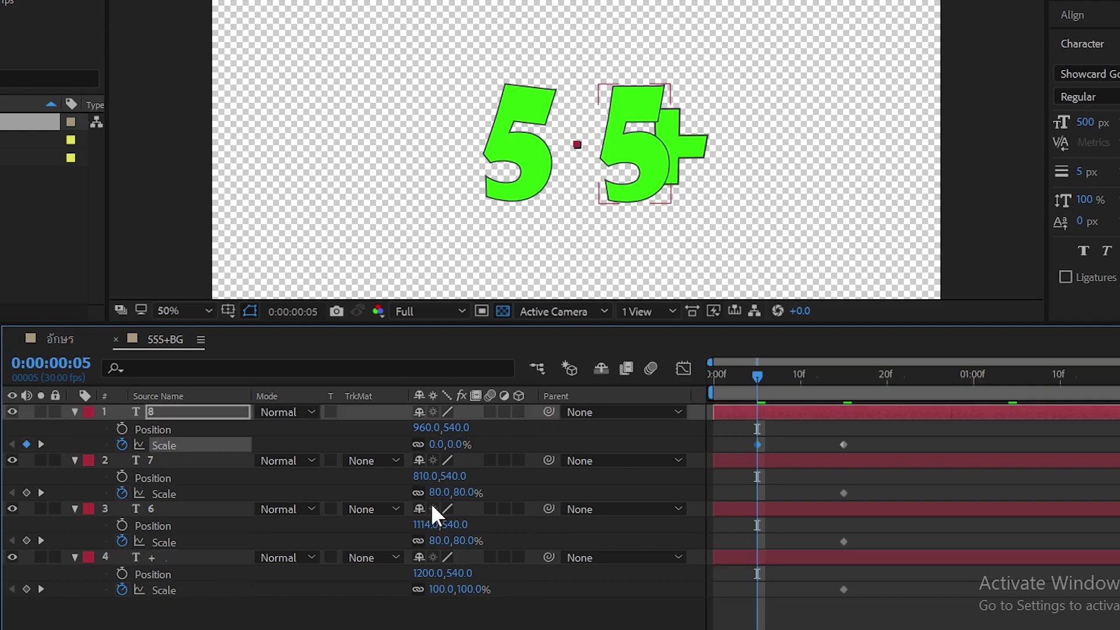
left_click(438, 492)
type("0")
key("Return")
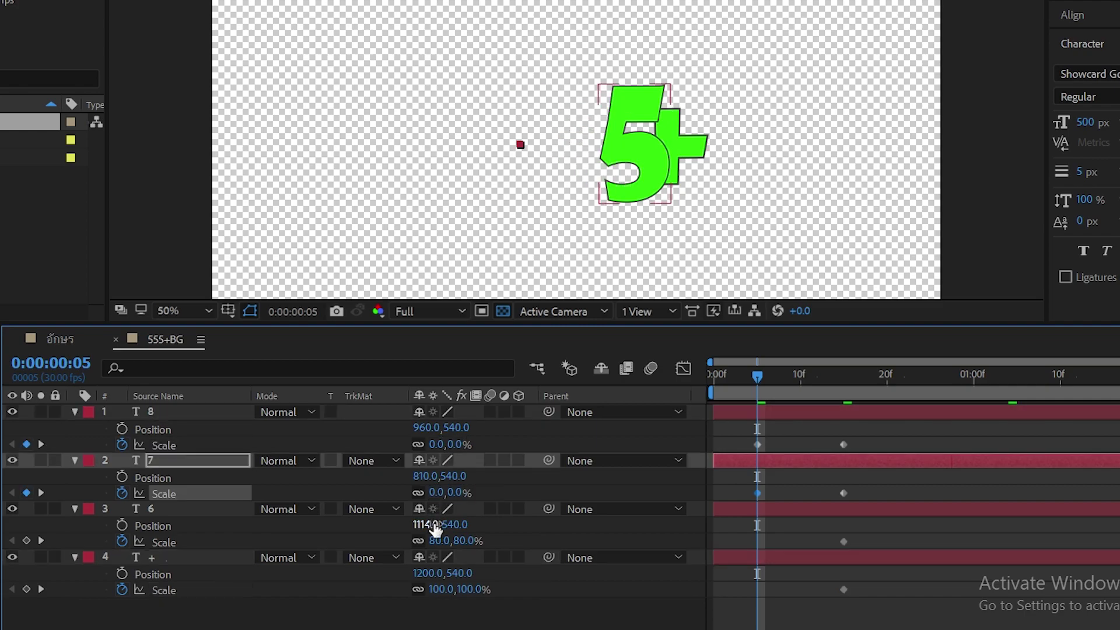
left_click(437, 541)
type("0")
key("Return")
left_click(438, 589)
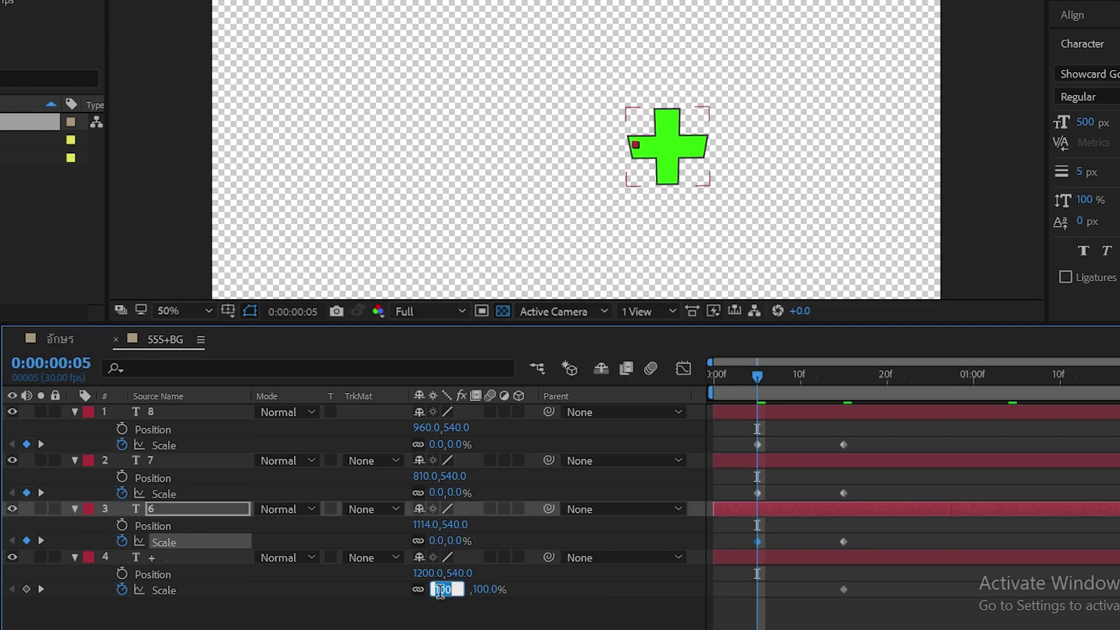
type("0")
key("Return")
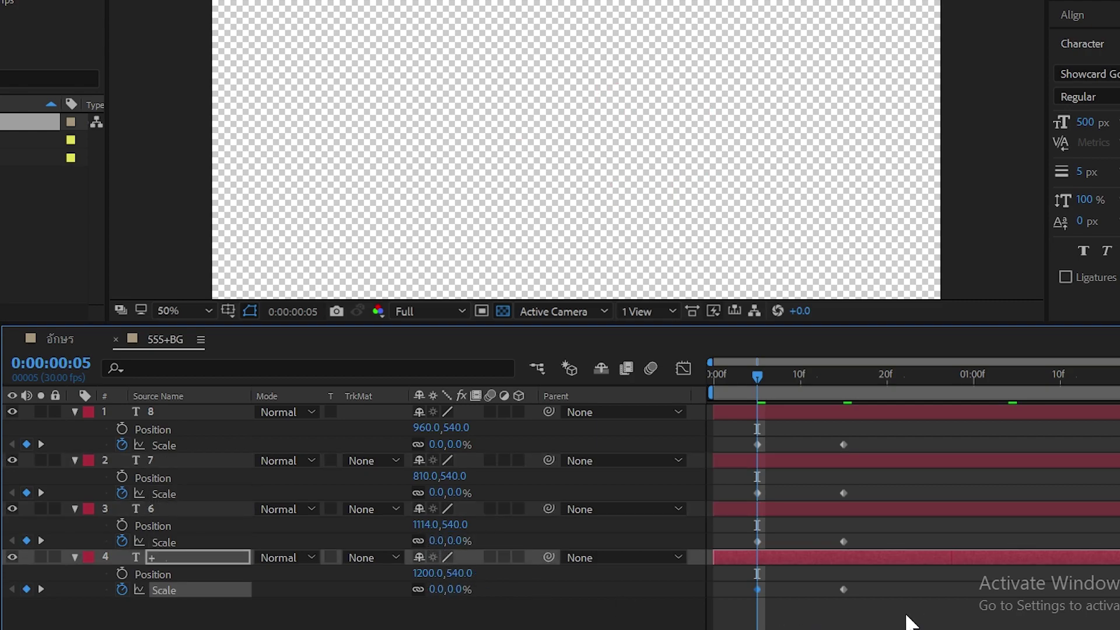
left_click_drag(907, 615, 747, 425)
right_click(843, 444)
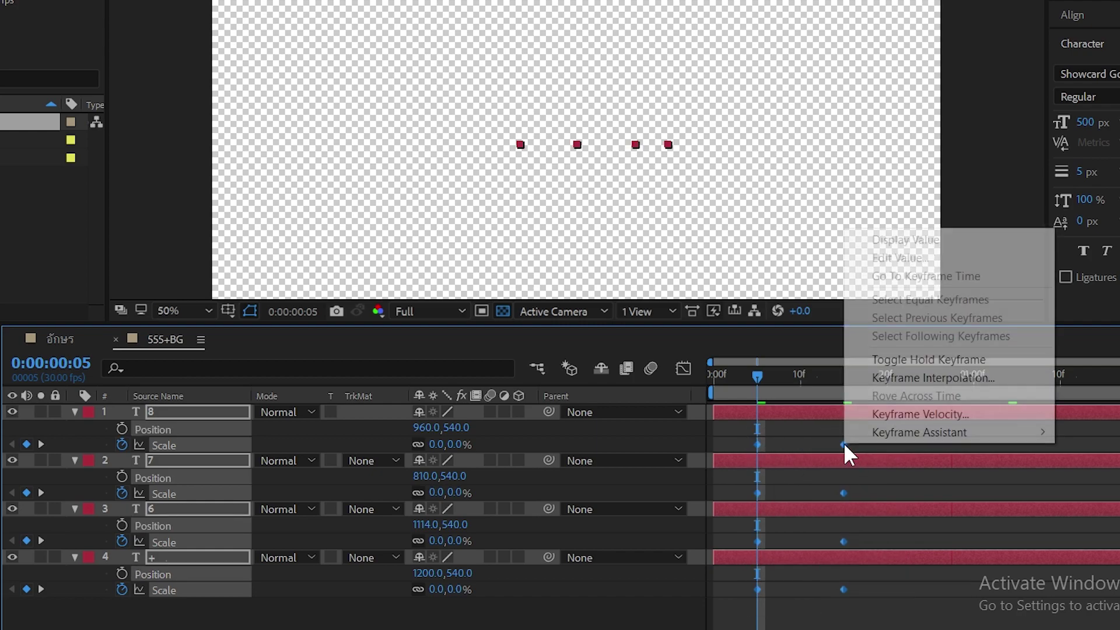
Apply Easy Ease to the scale keyframes and switch the Graph Editor to the value graph.
mouse_move(889, 432)
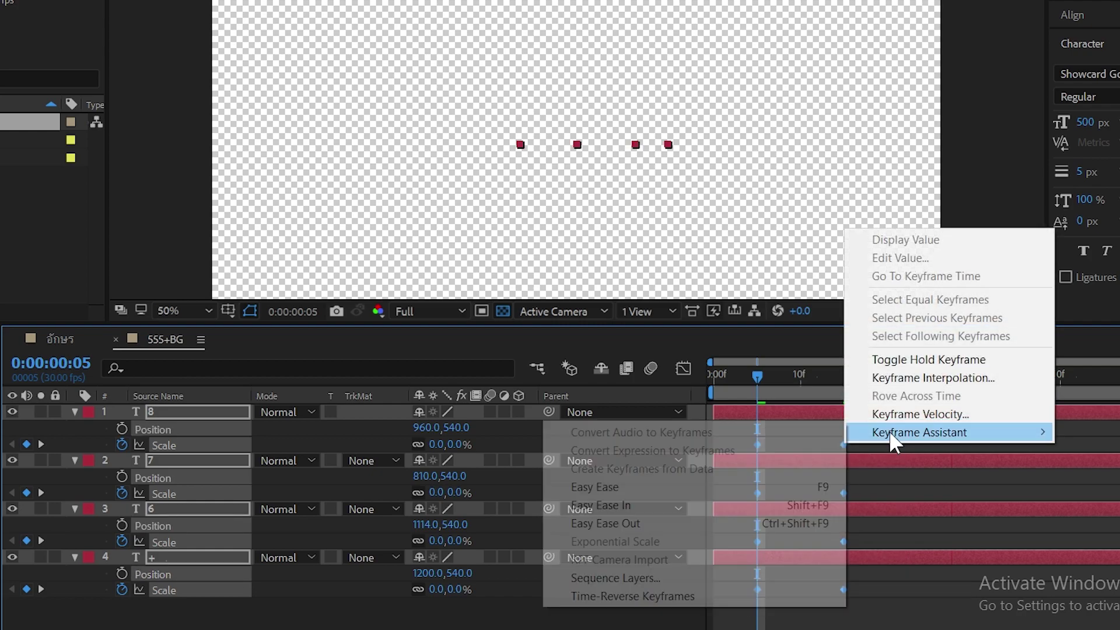
left_click(653, 487)
left_click(683, 369)
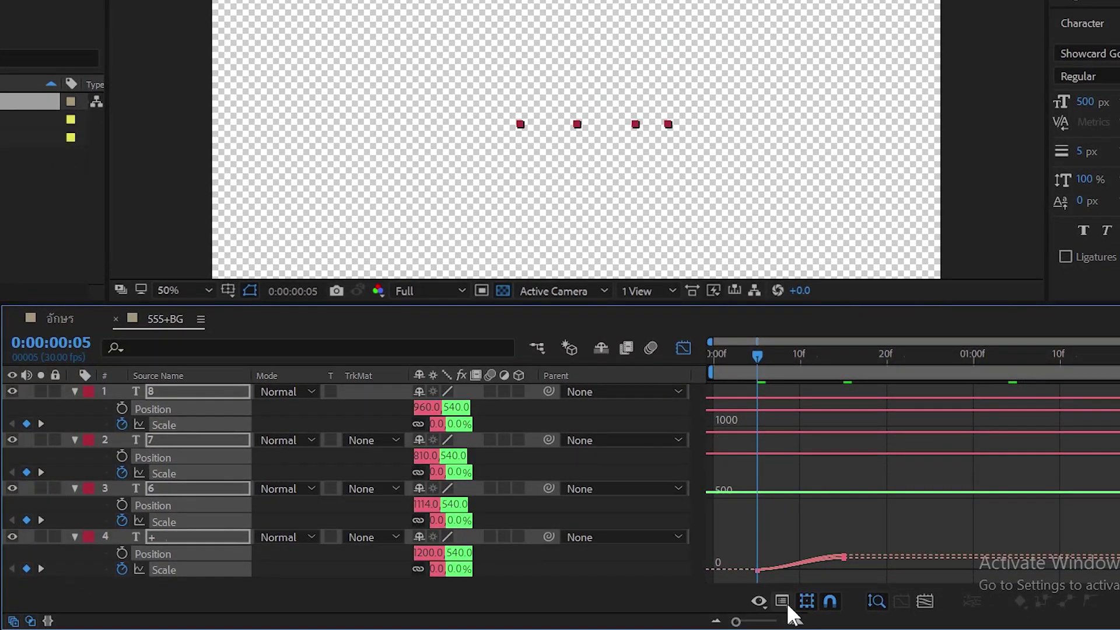
left_click(785, 602)
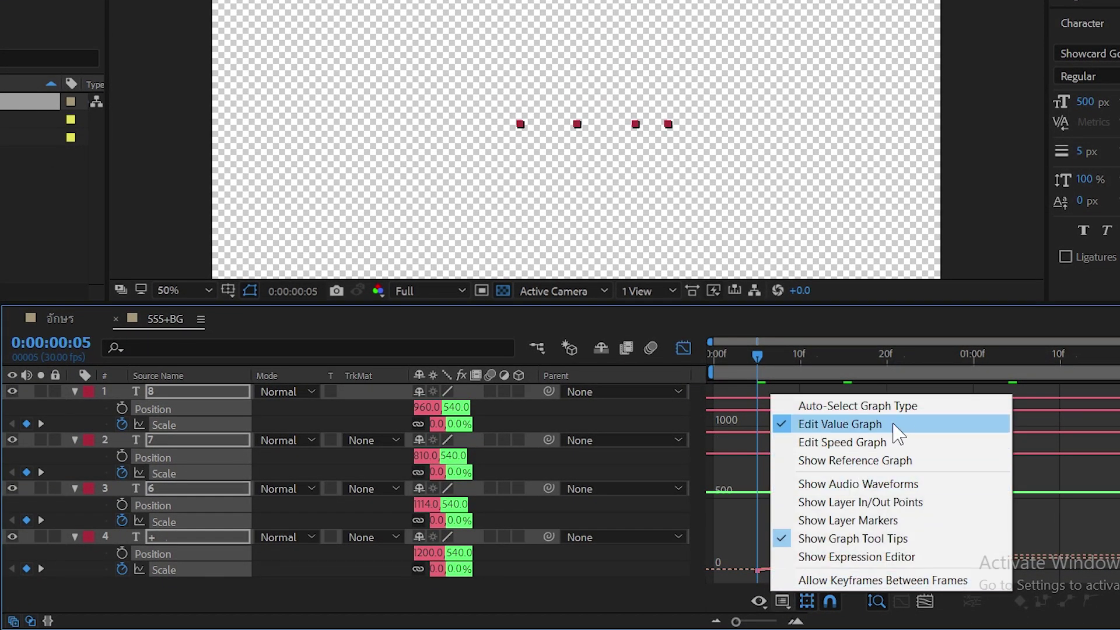
left_click(533, 592)
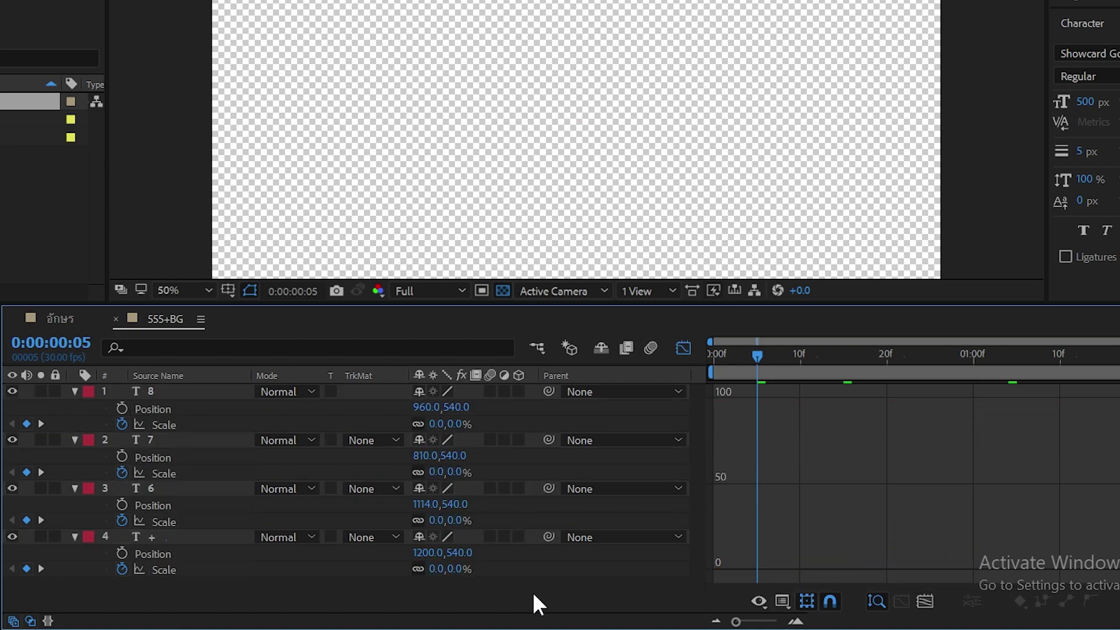
Display the Scale curves of layers 8, 7, 6 and + together in the graph.
left_click(187, 424)
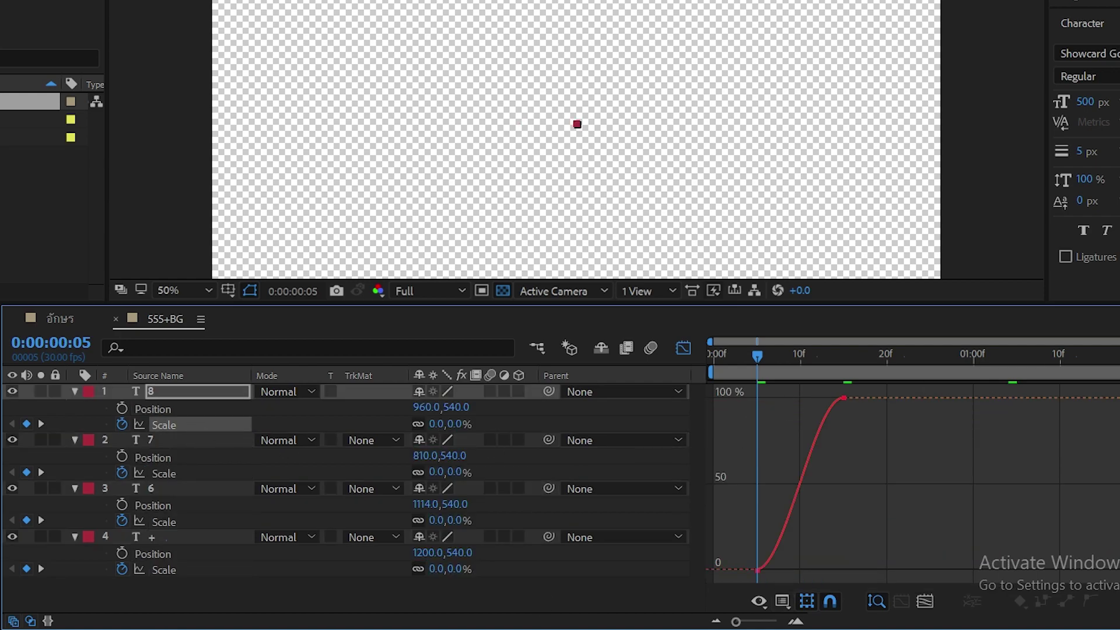
key("equal")
key("equal")
key("equal")
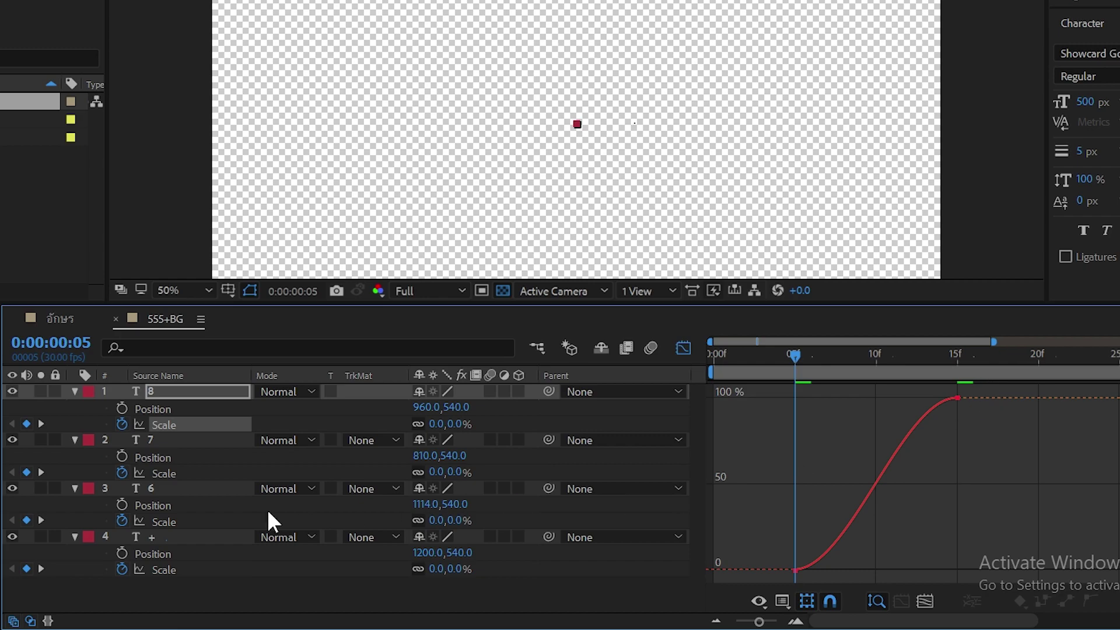
left_click(178, 472, "shift")
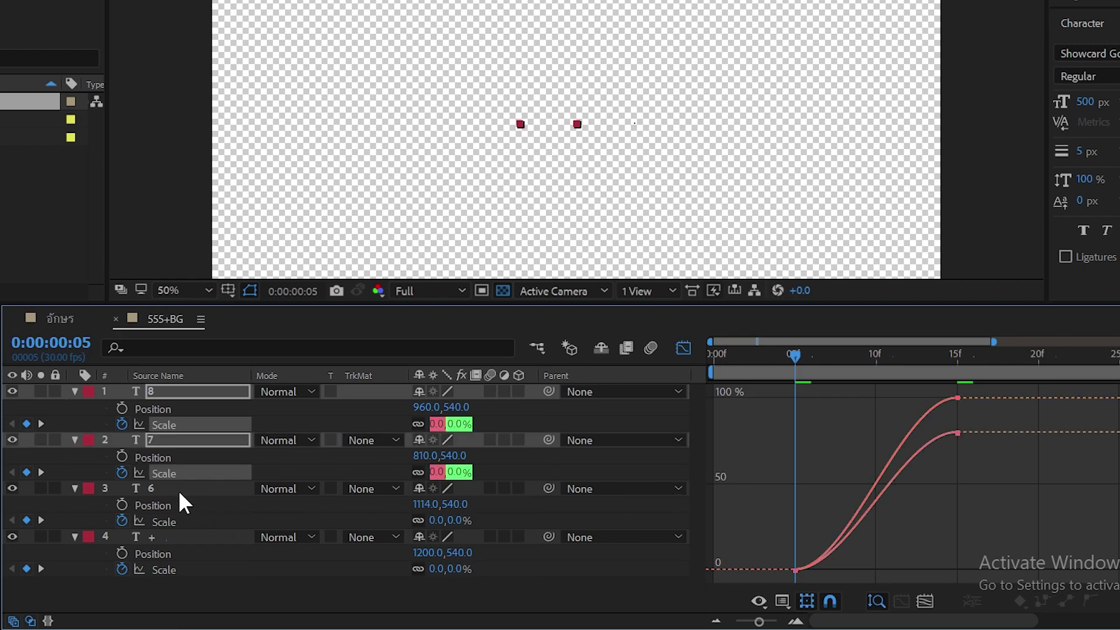
left_click(180, 519, "shift")
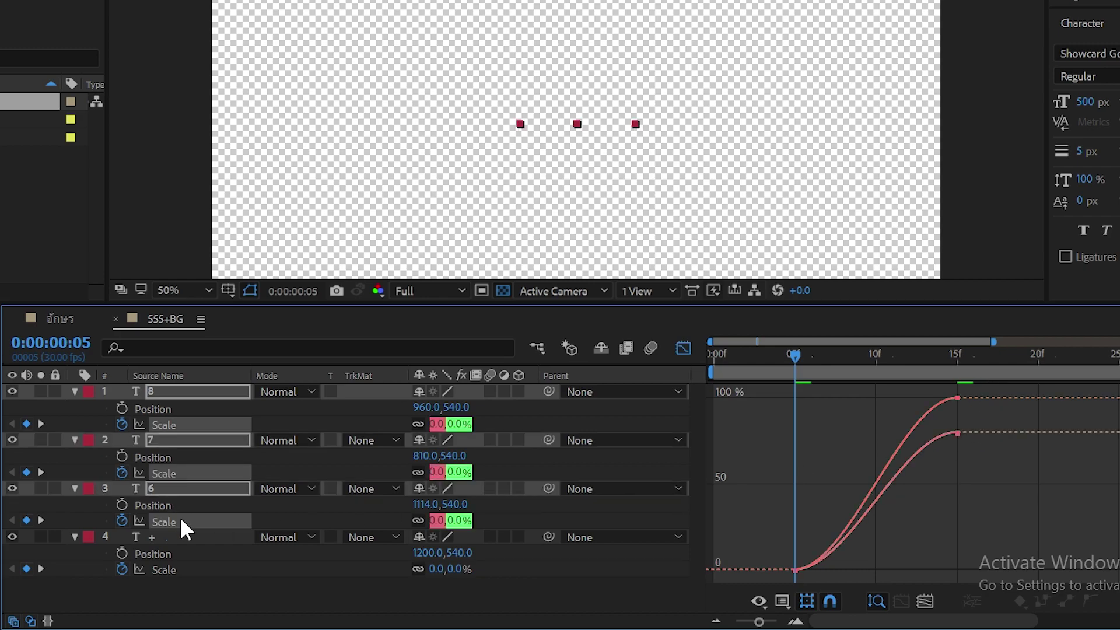
left_click(187, 570, "shift")
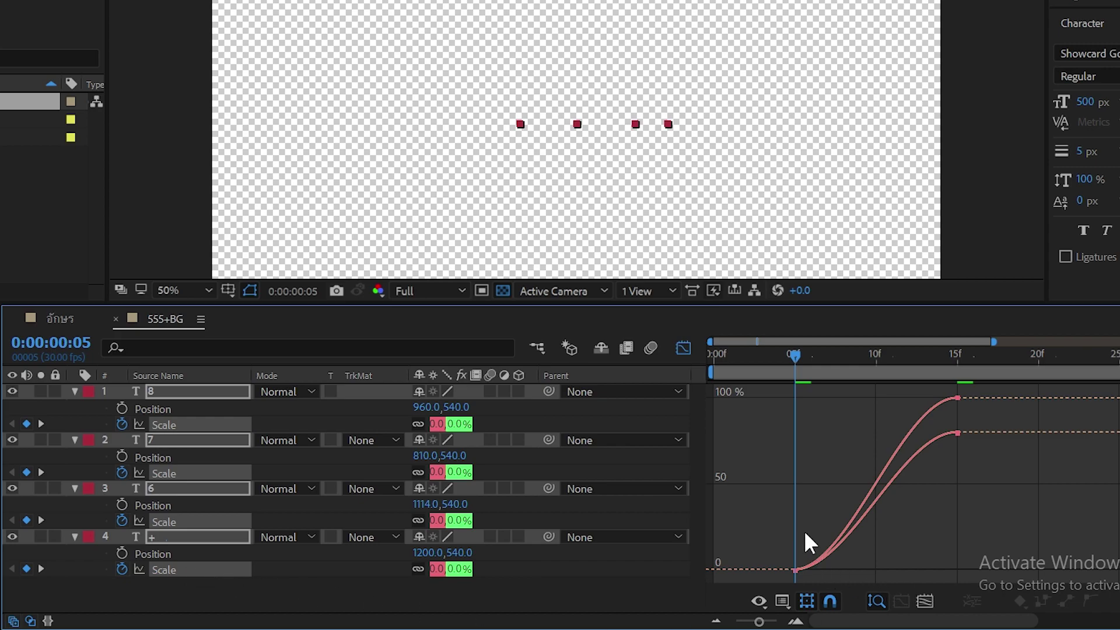
Reshape the Scale curves' Bezier handles so they overshoot full size near frame 10.
mouse_move(803, 535)
left_mouse_down()
mouse_move(805, 575)
mouse_move(789, 580)
left_mouse_up()
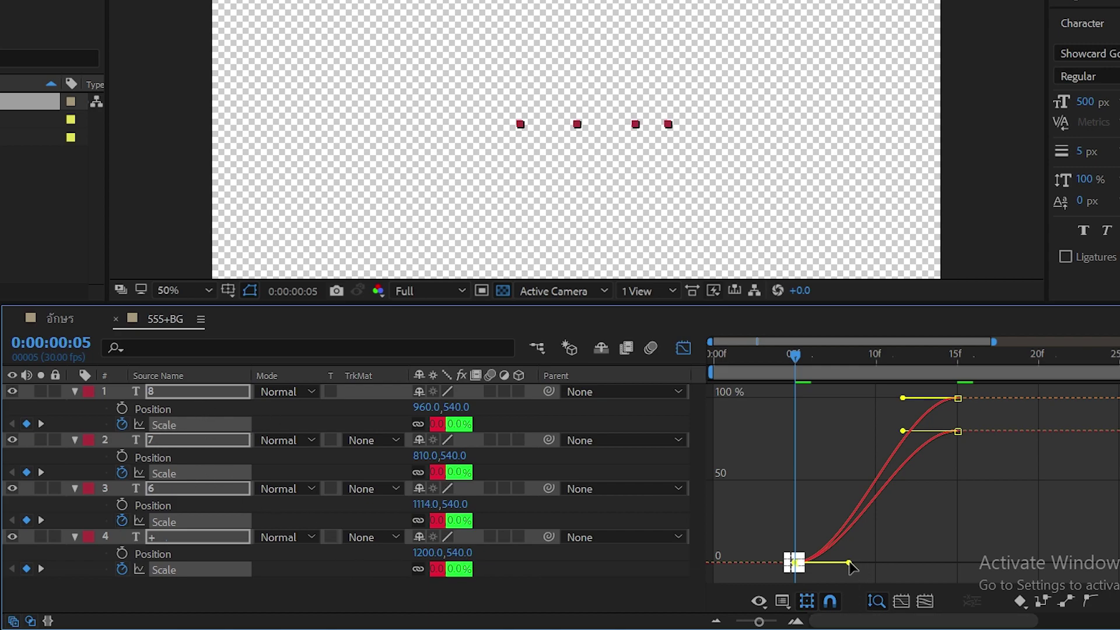
left_click_drag(850, 564, 980, 404)
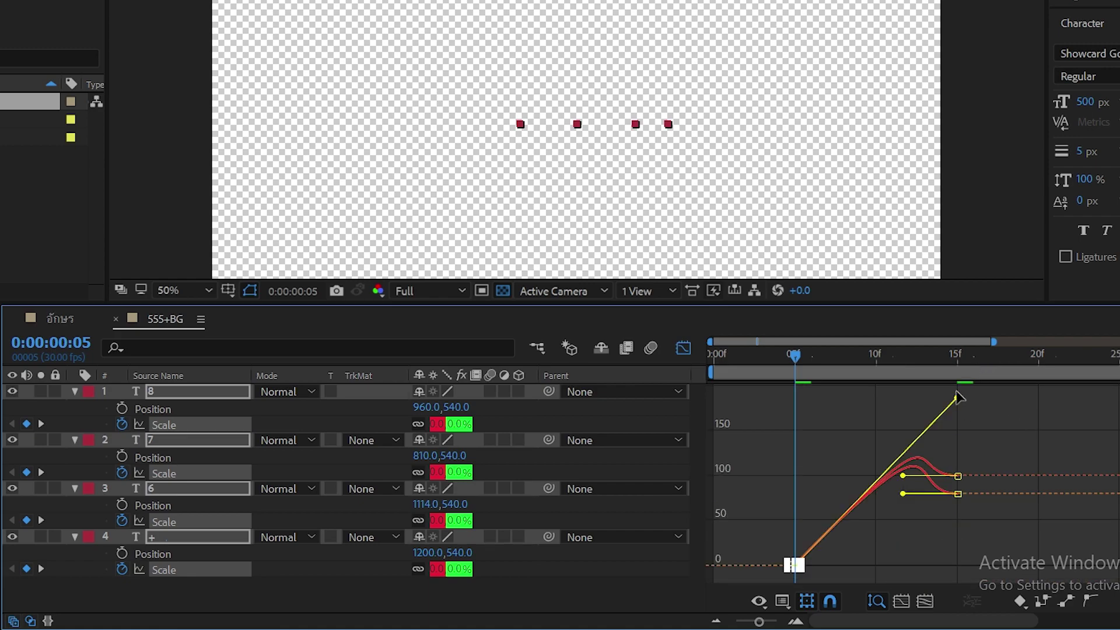
left_click_drag(964, 403, 954, 415)
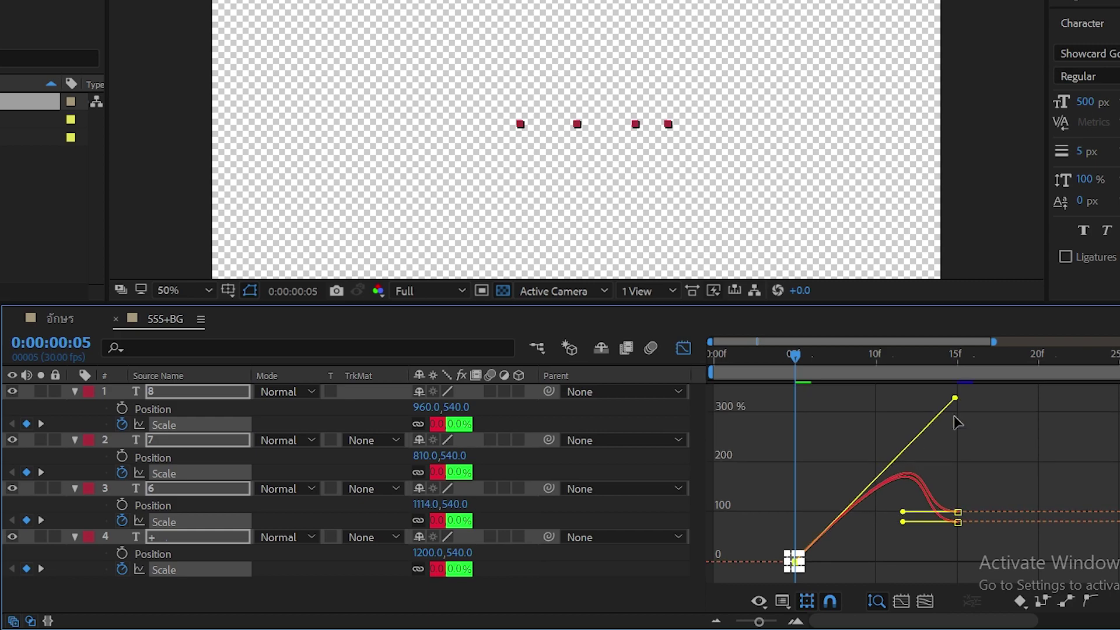
left_click_drag(999, 474, 946, 533)
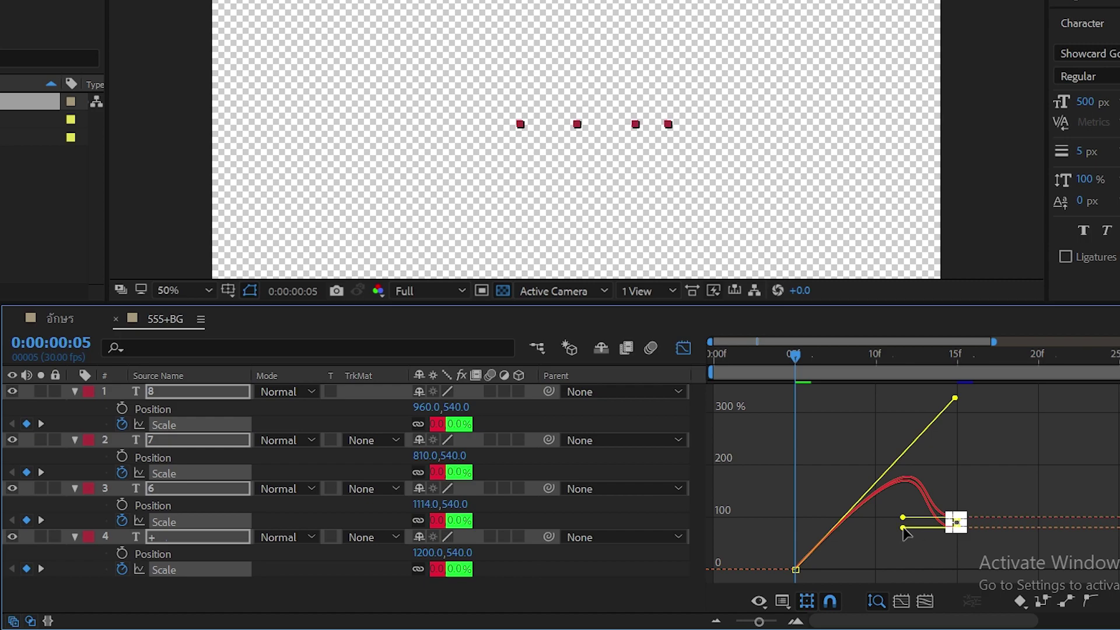
left_click_drag(902, 529, 831, 522)
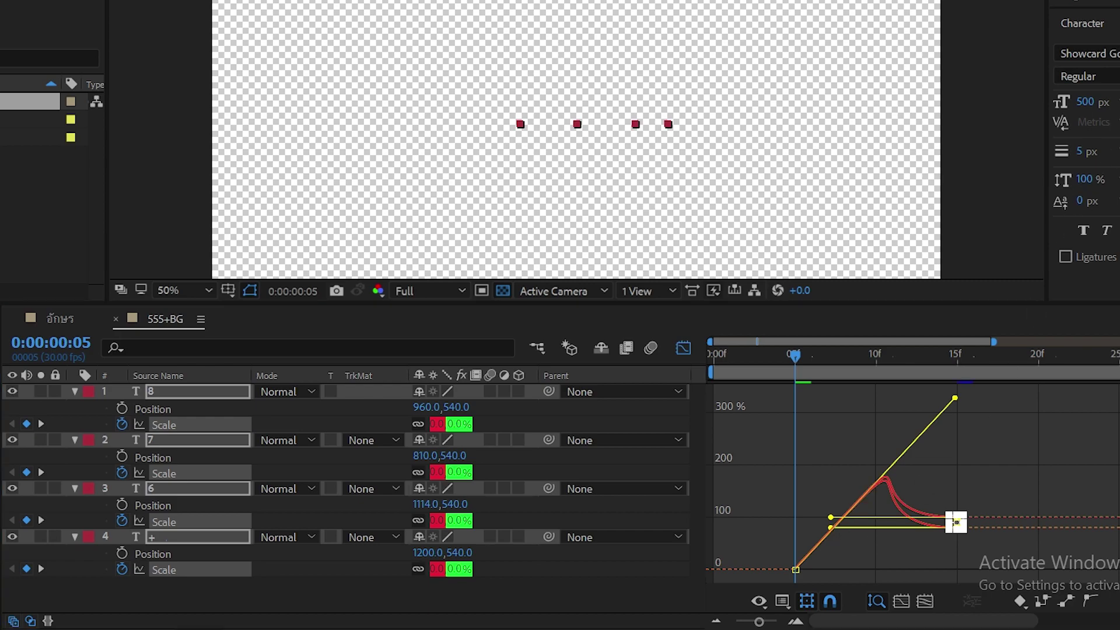
Preview the pop-in animation and scrub around frame 8 to check sizes.
key("space")
left_click_drag(716, 357, 838, 383)
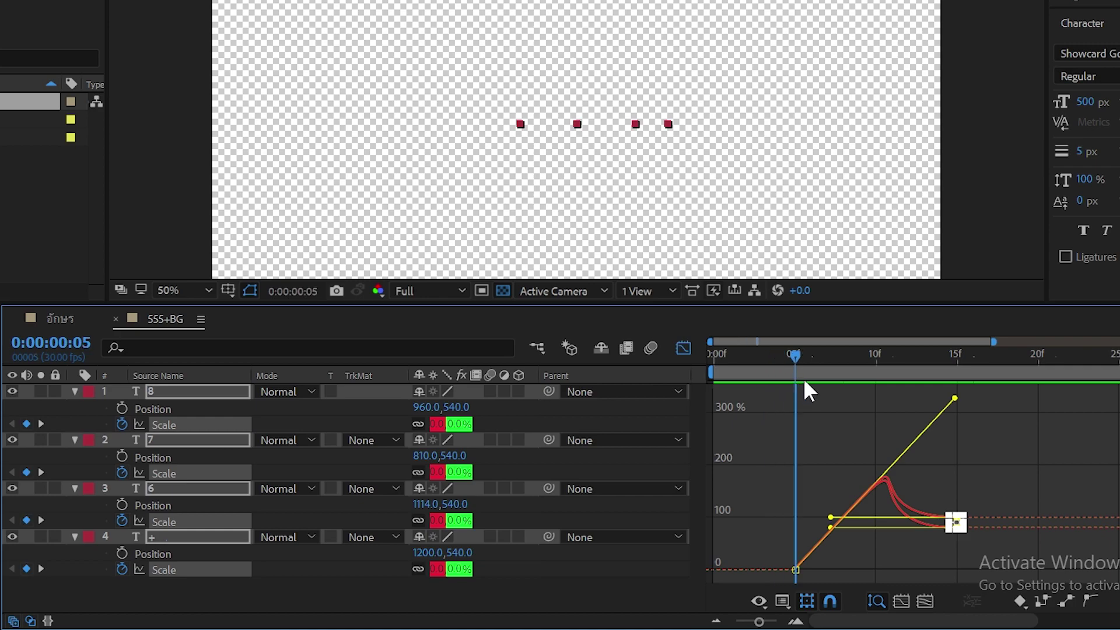
mouse_move(850, 384)
left_mouse_down()
mouse_move(822, 392)
mouse_move(875, 403)
left_mouse_up()
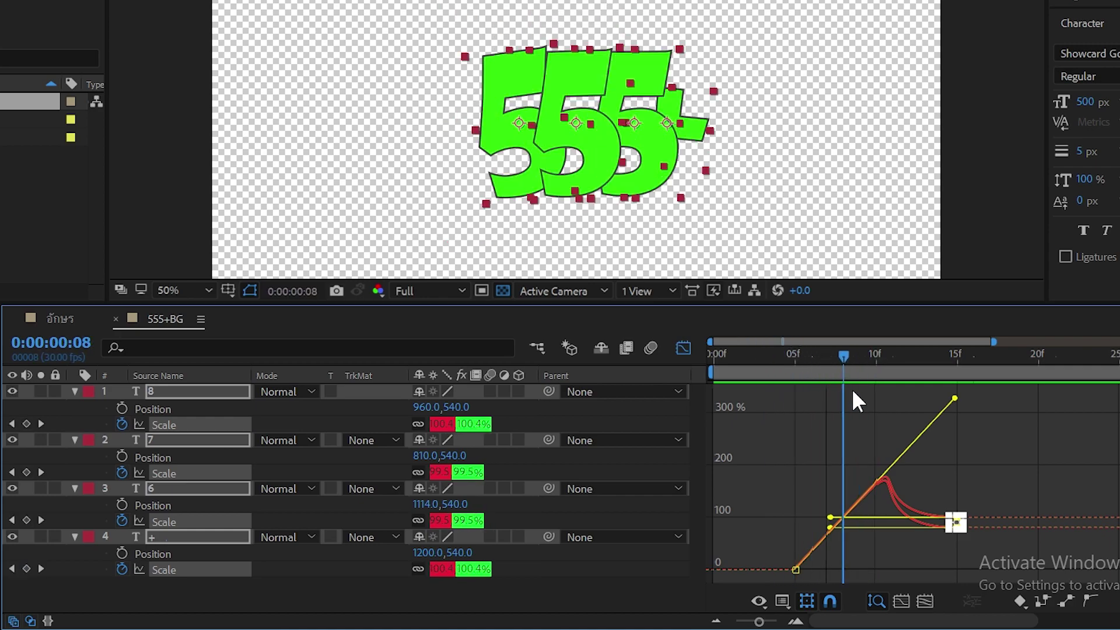
Collapse the layer properties, leave the Graph Editor, and scrub to frame 21.
left_click(74, 390)
key("u")
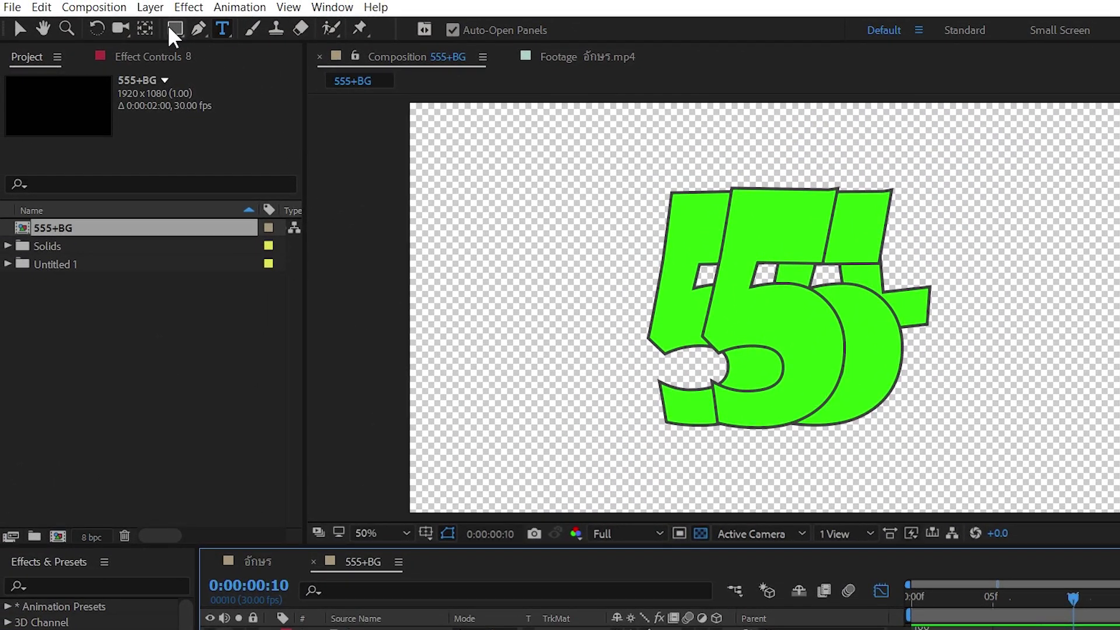
left_click(173, 29)
key("comma")
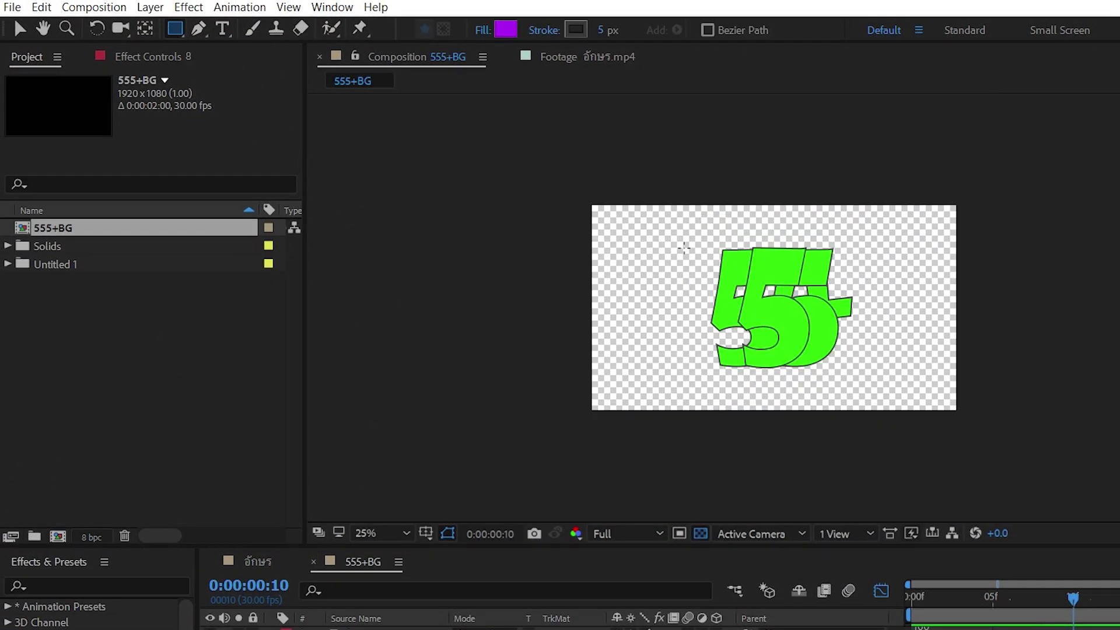
key("period")
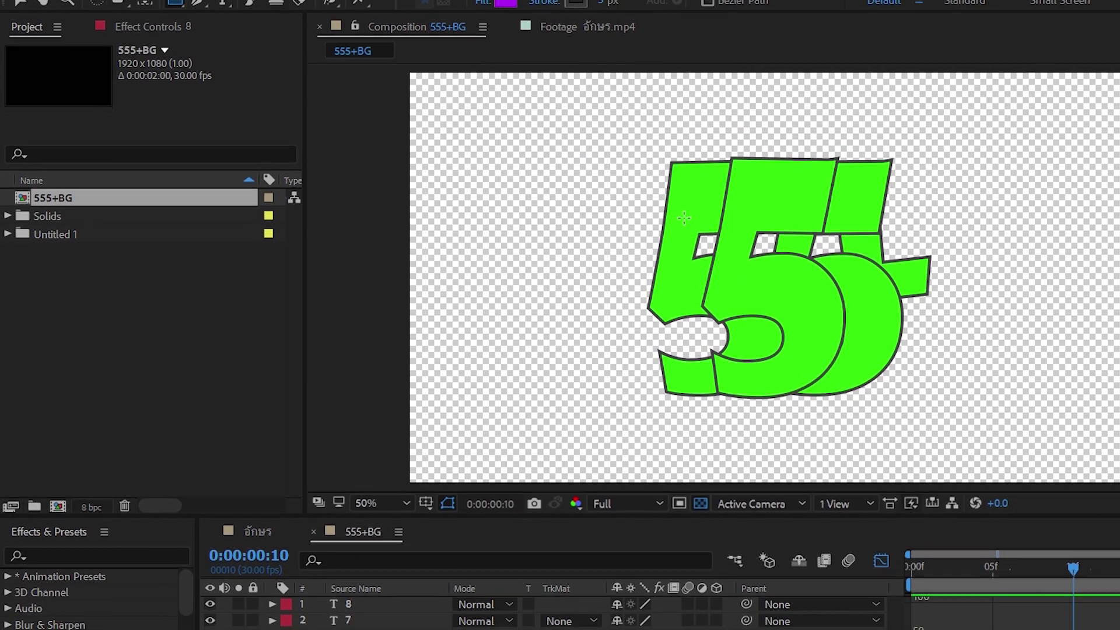
left_click(881, 509)
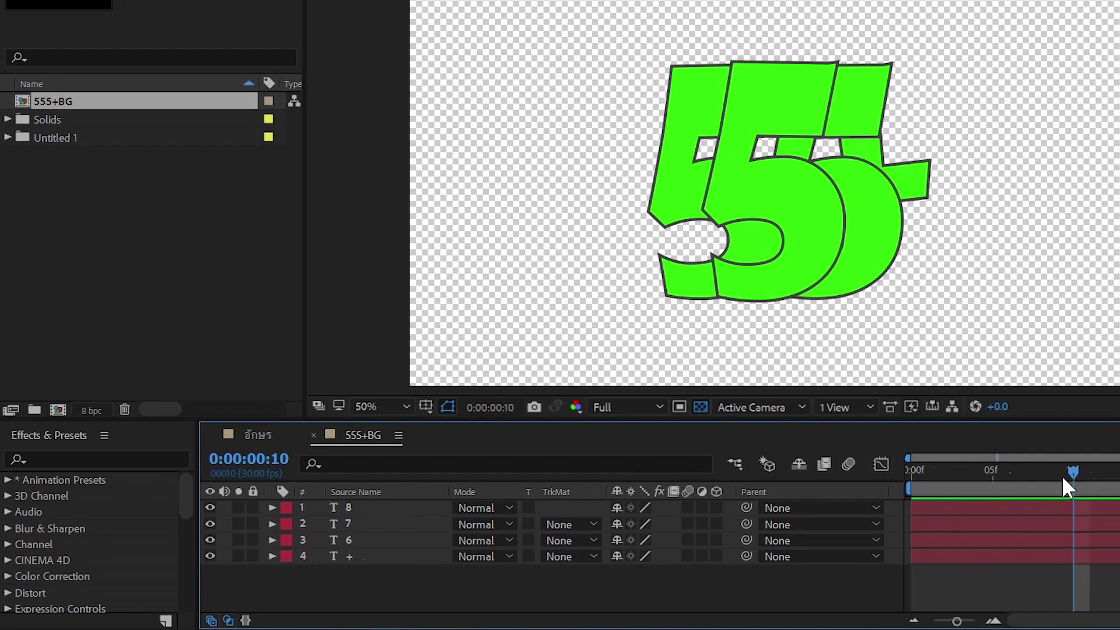
left_click_drag(1072, 516, 1117, 516)
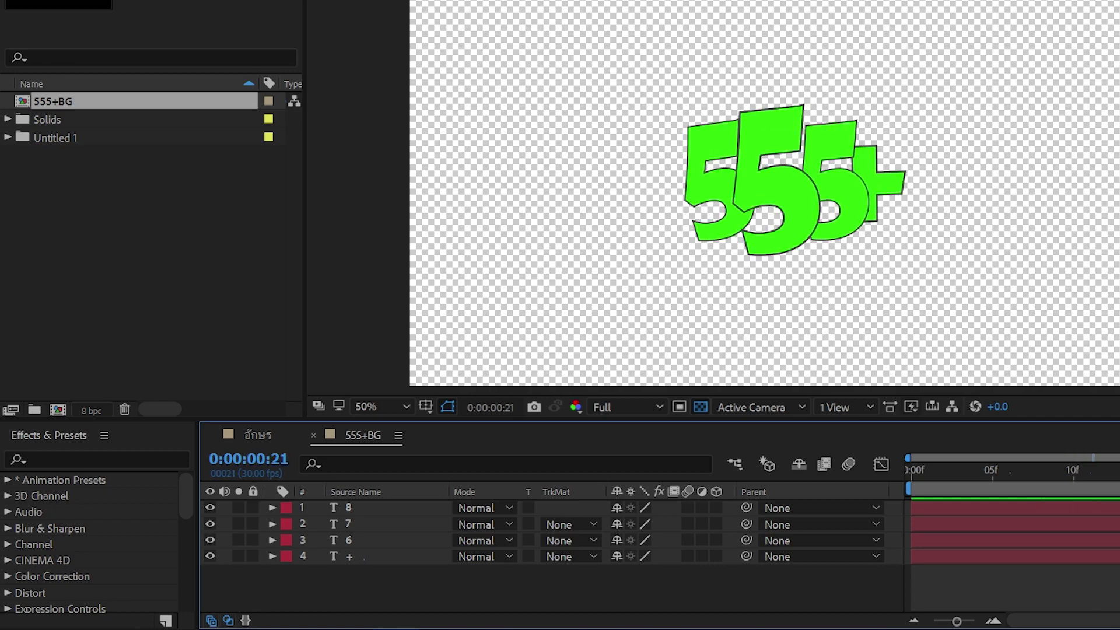
Draw a purple 302×400 rectangle over the 555+ text.
left_click_drag(714, 109, 842, 264)
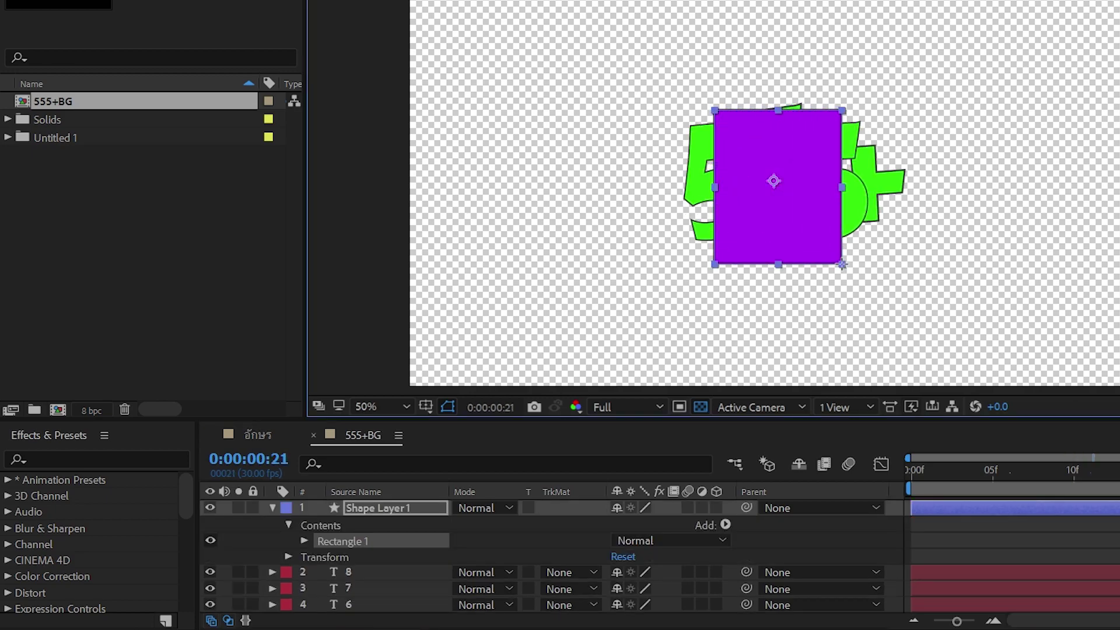
left_click_drag(843, 264, 839, 262)
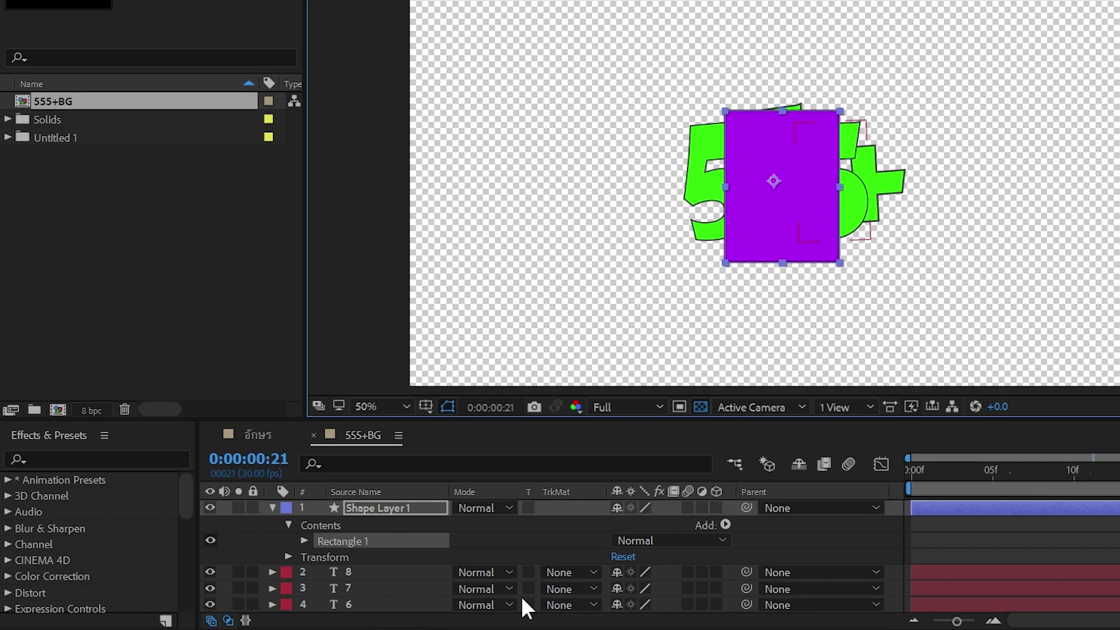
left_click(304, 538)
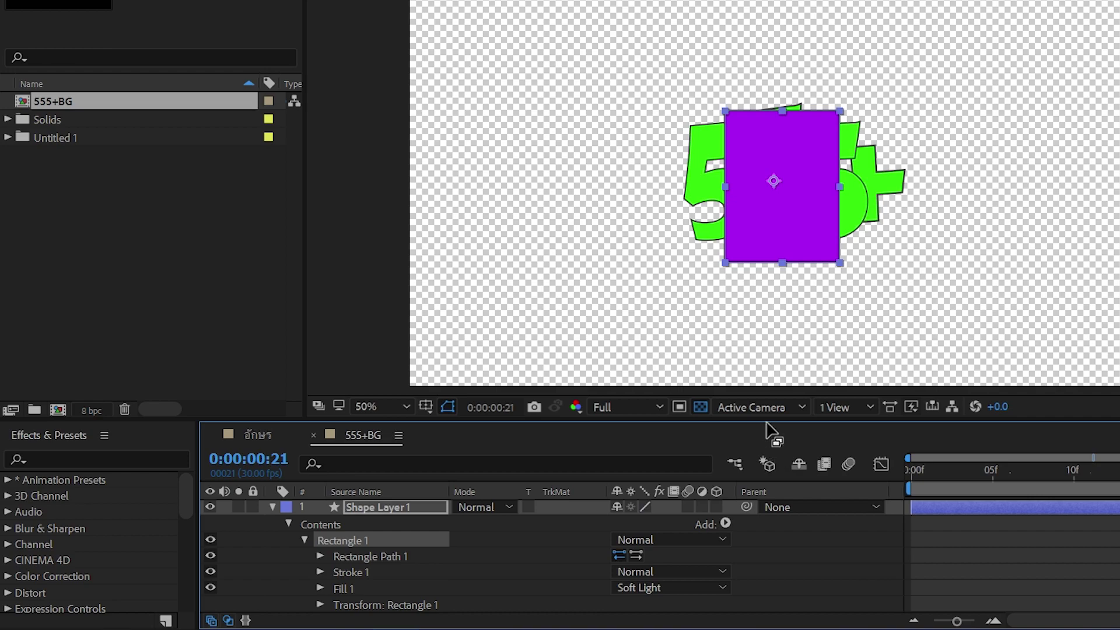
left_click_drag(766, 421, 767, 358)
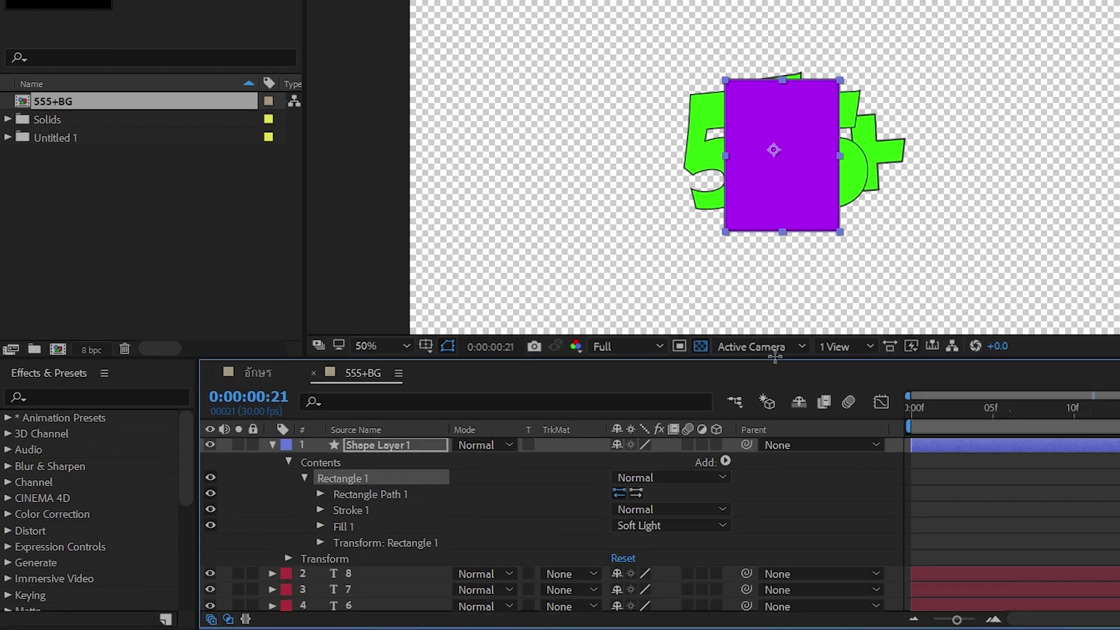
Set the rectangle's corner roundness to 45 and convert it to a Bezier path.
left_click(321, 493)
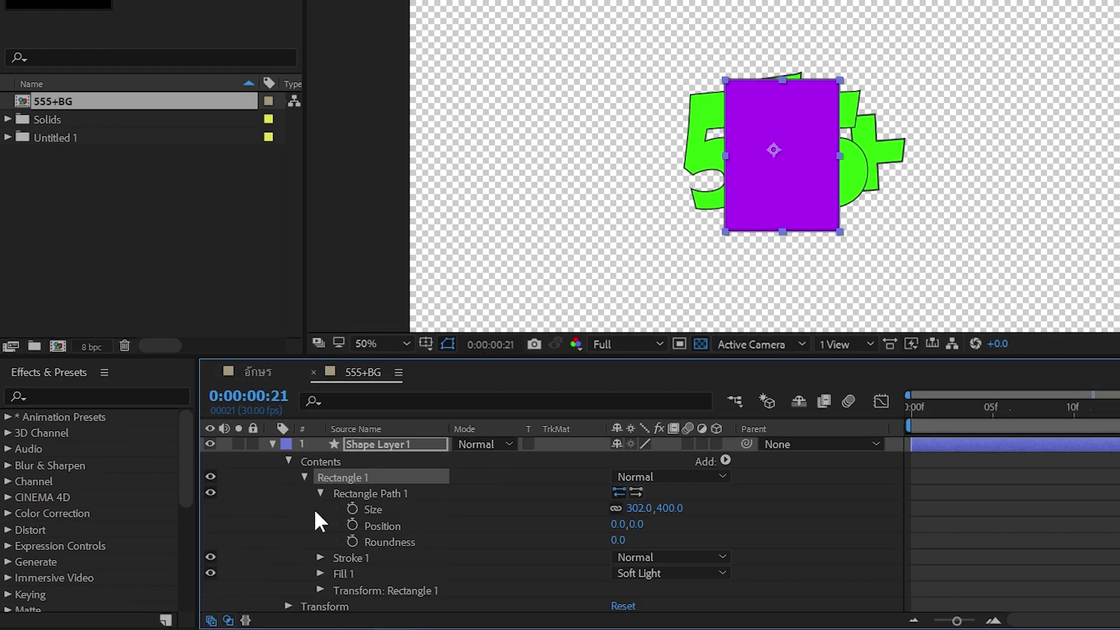
left_click(618, 540)
type("45")
key("Return")
right_click(420, 490)
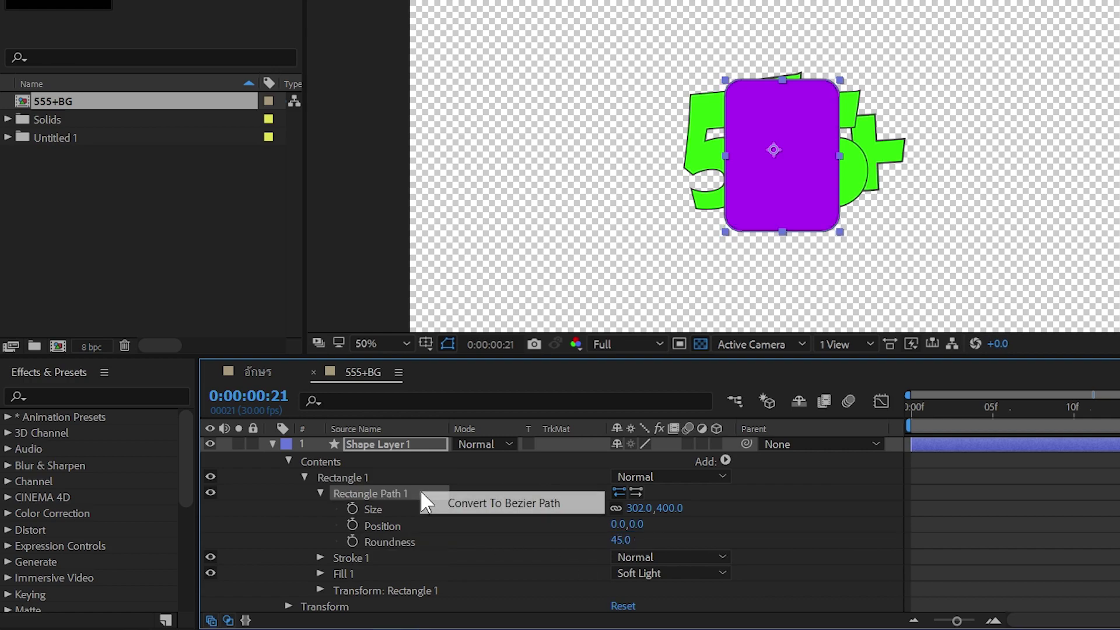
left_click(488, 503)
left_click(320, 494)
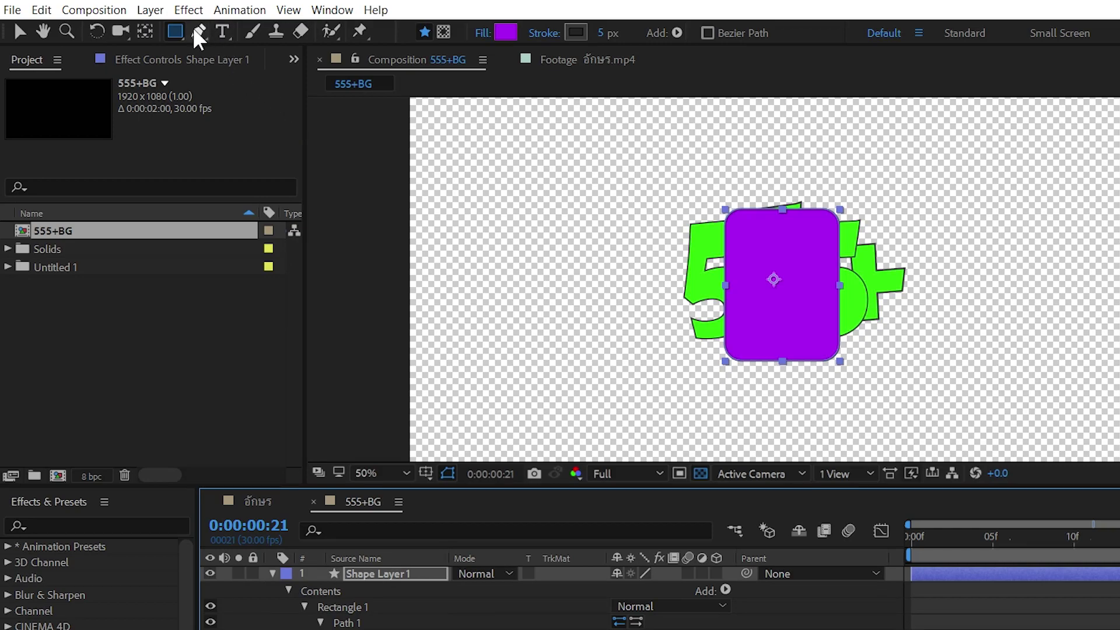
Add three points on the rectangle's bottom edge and drag the middle one down-right into a pointed tail.
left_click(199, 32)
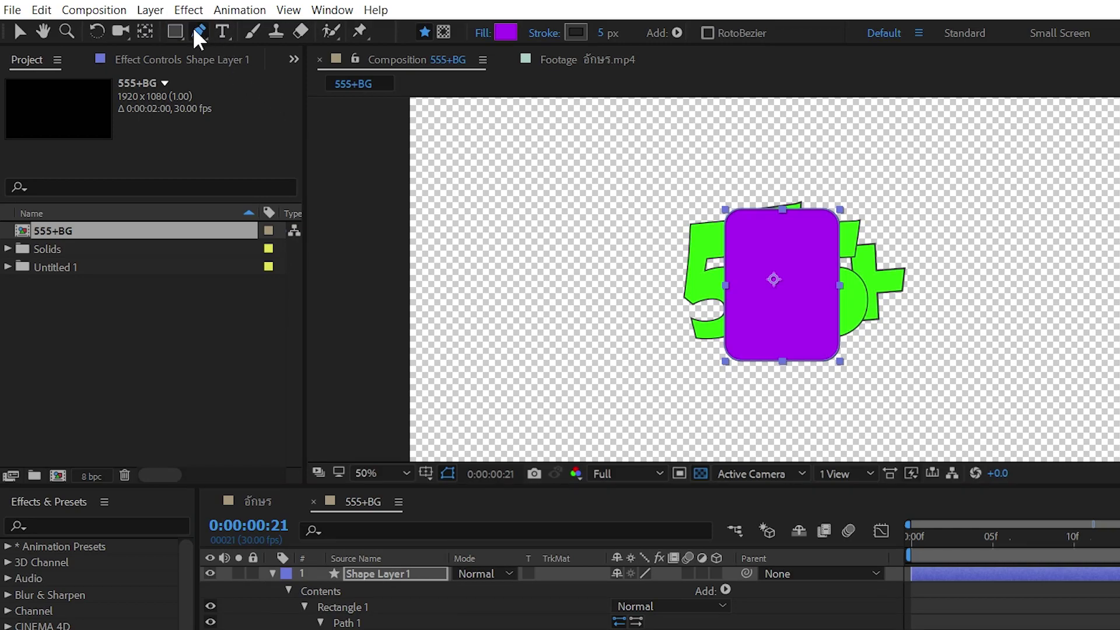
key("slash")
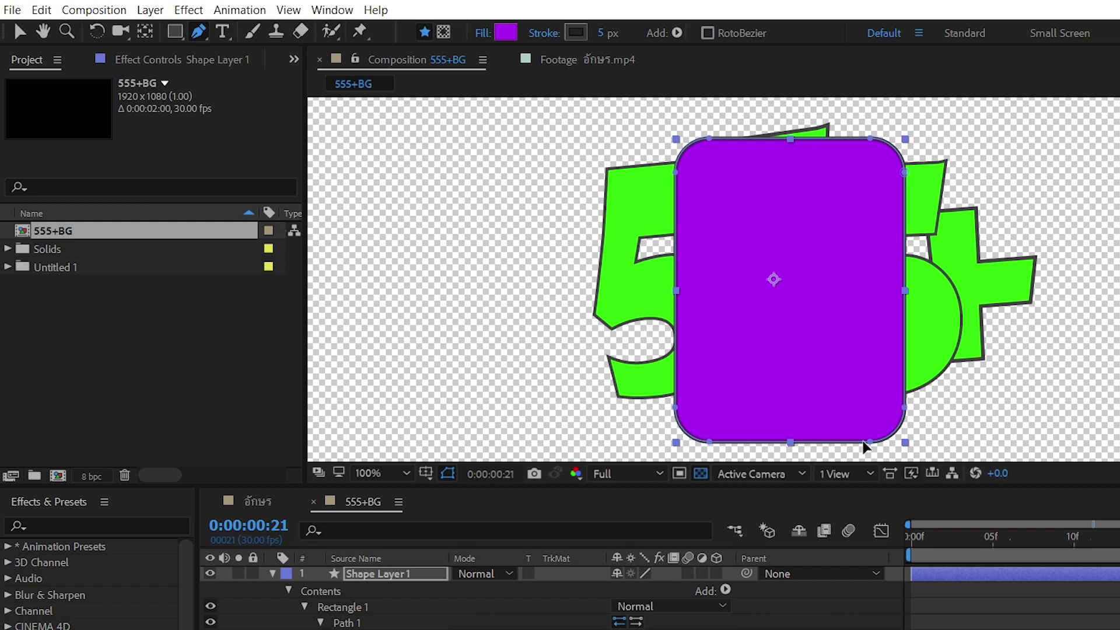
left_click_drag(975, 392, 975, 268)
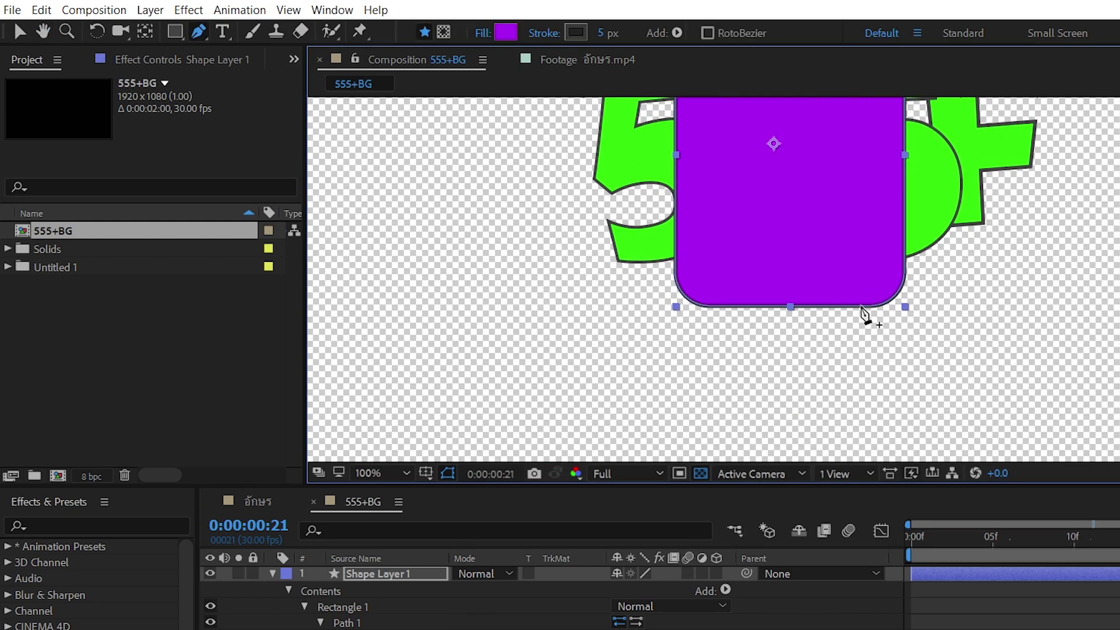
left_click(863, 309)
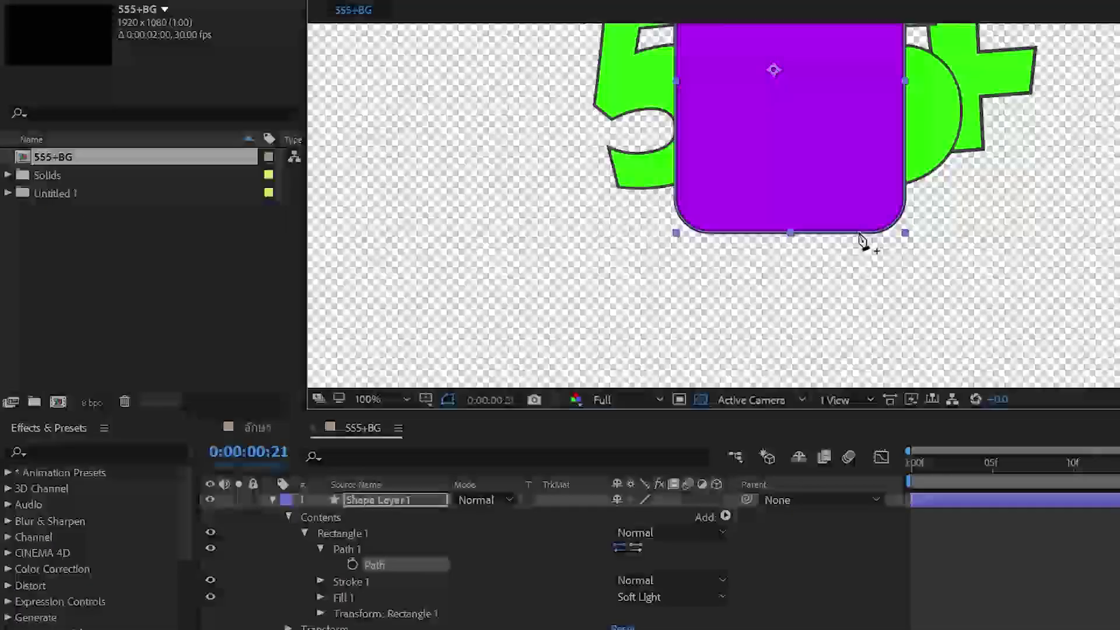
left_click(859, 233)
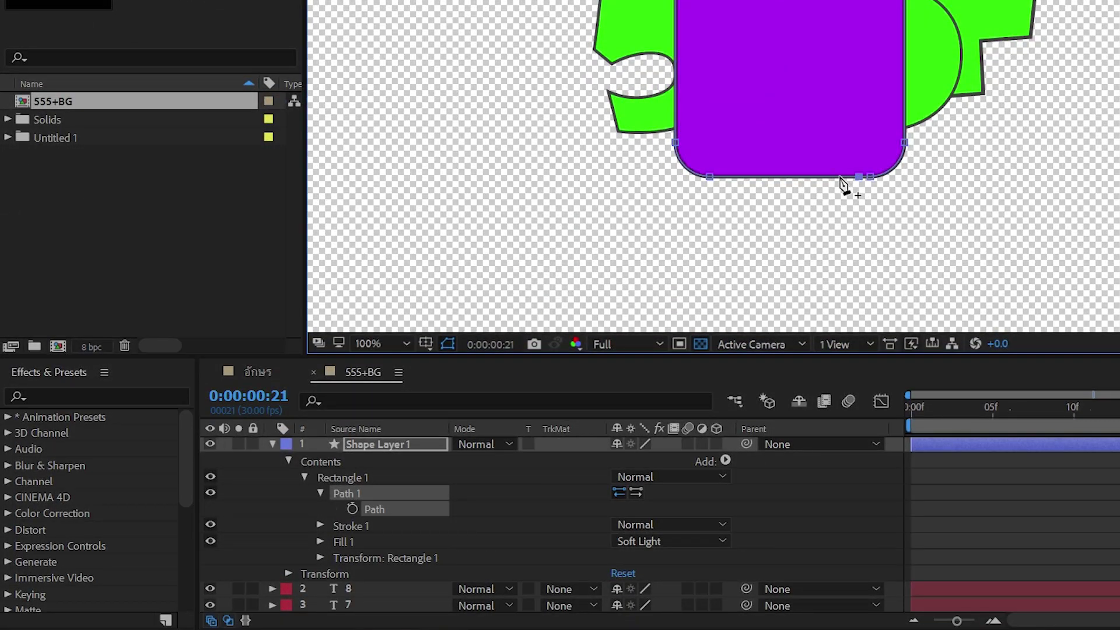
left_click(840, 176)
left_click(826, 176)
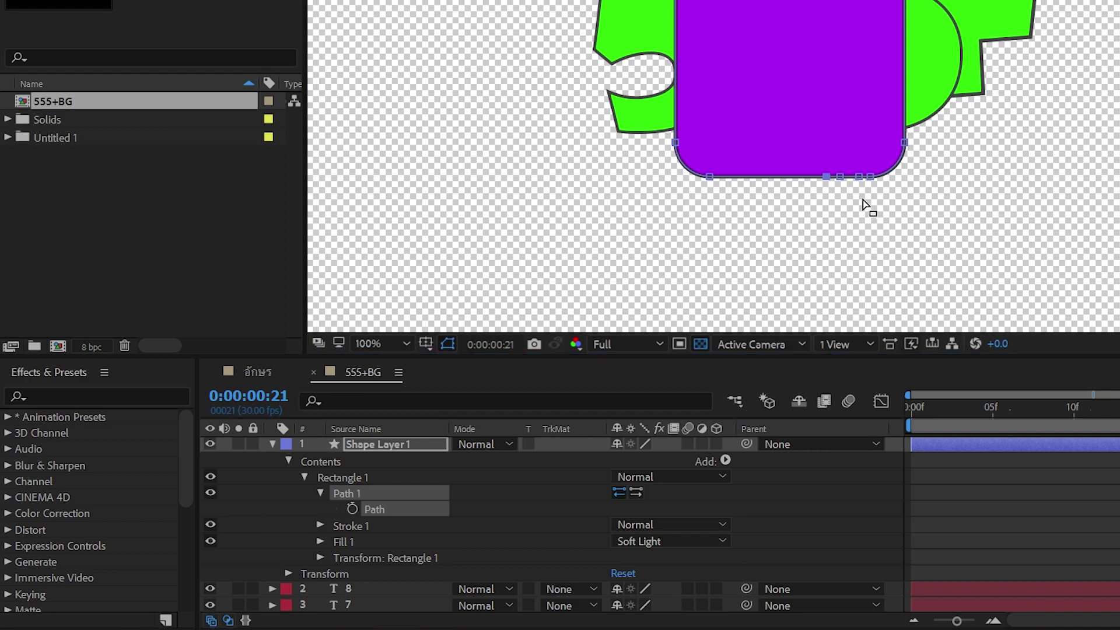
left_click_drag(857, 176, 860, 188)
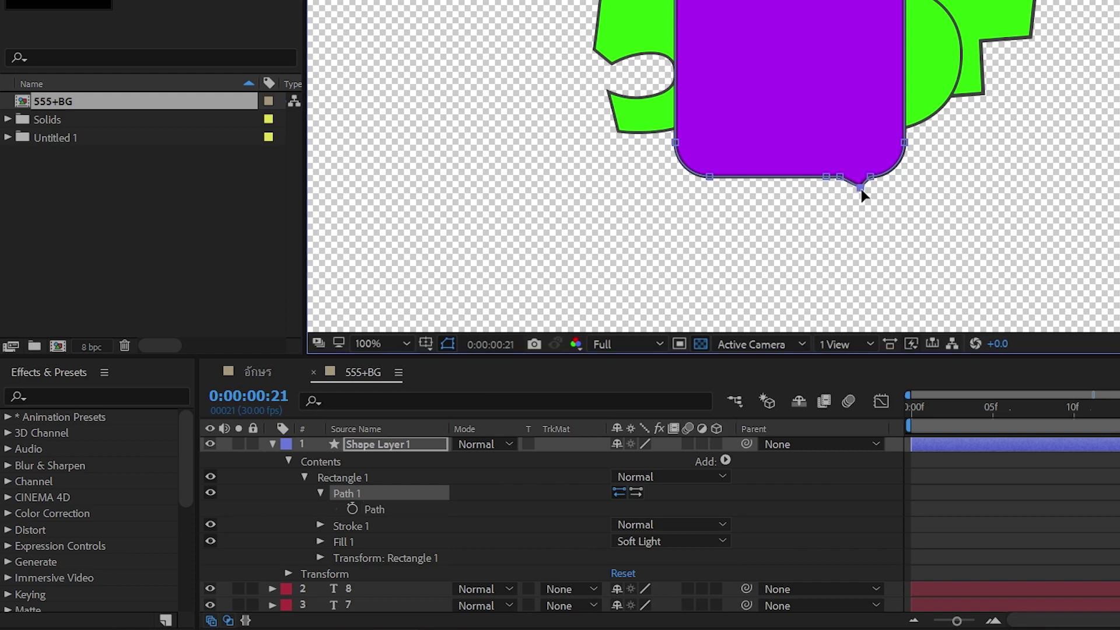
left_click_drag(882, 228, 890, 236)
scroll(779, 138, "down", 2)
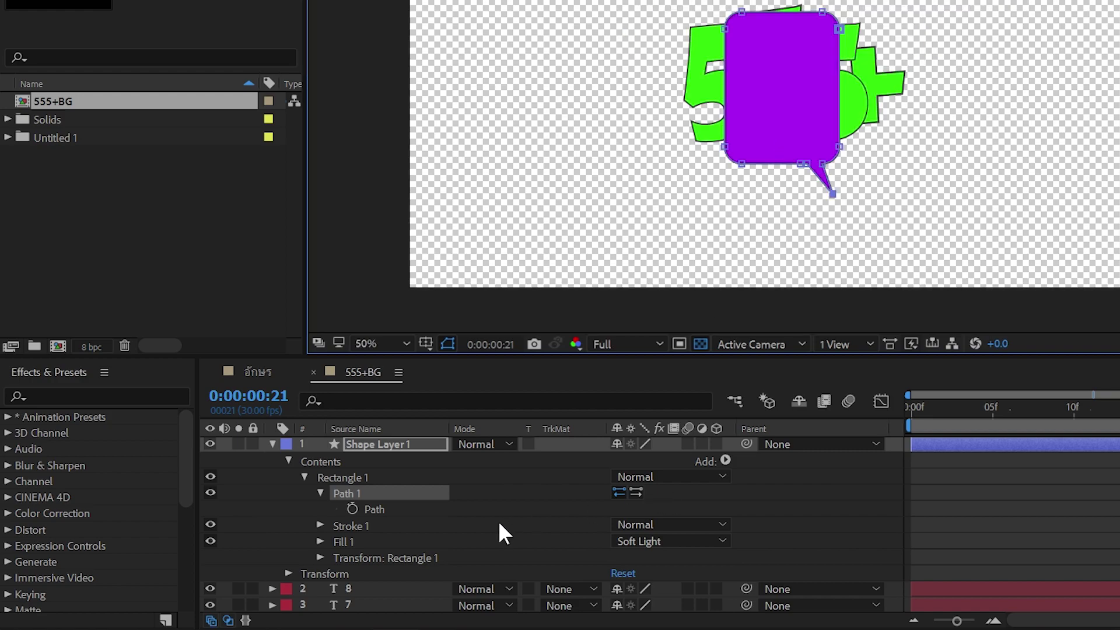
Move Shape Layer 1 below the text layers, rename it BG, and move its anchor to the tail tip.
left_click(271, 444)
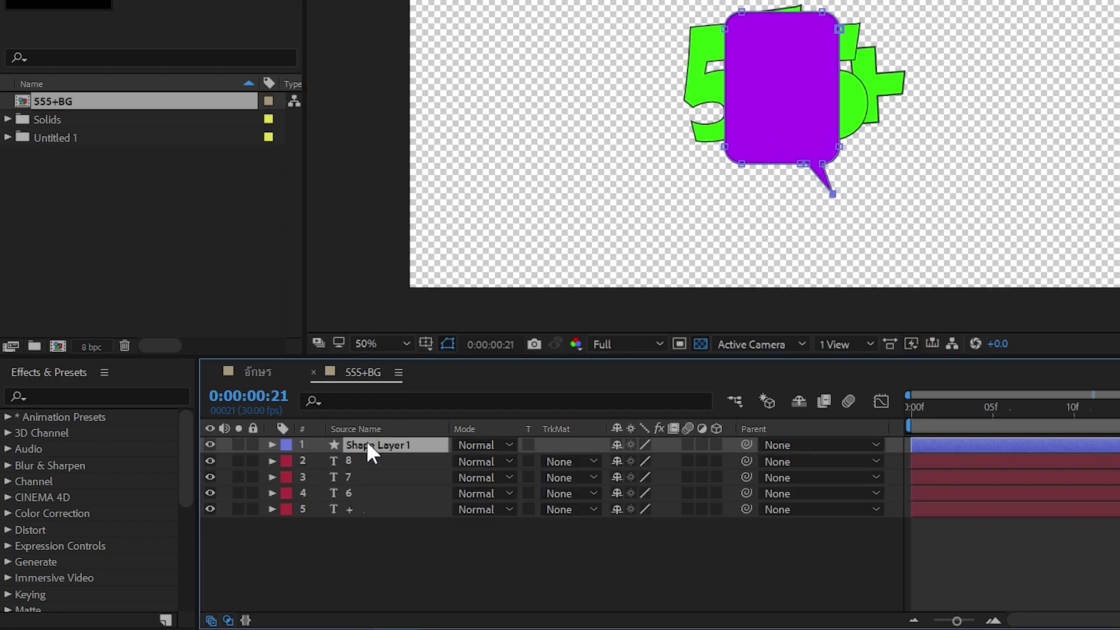
left_click_drag(366, 444, 353, 540)
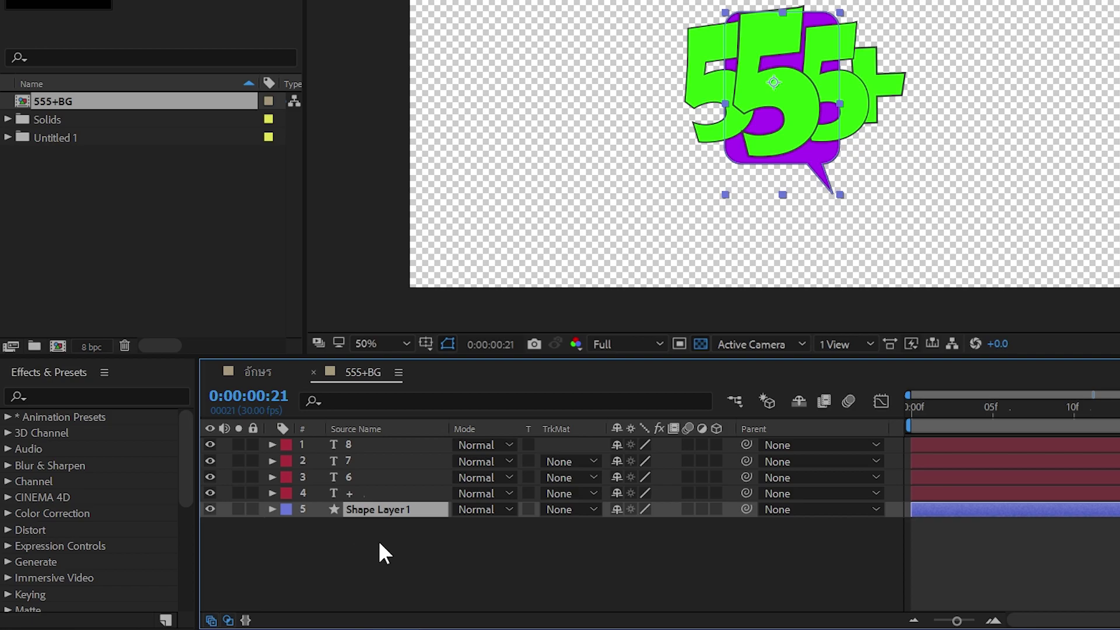
key("Return")
type("BG")
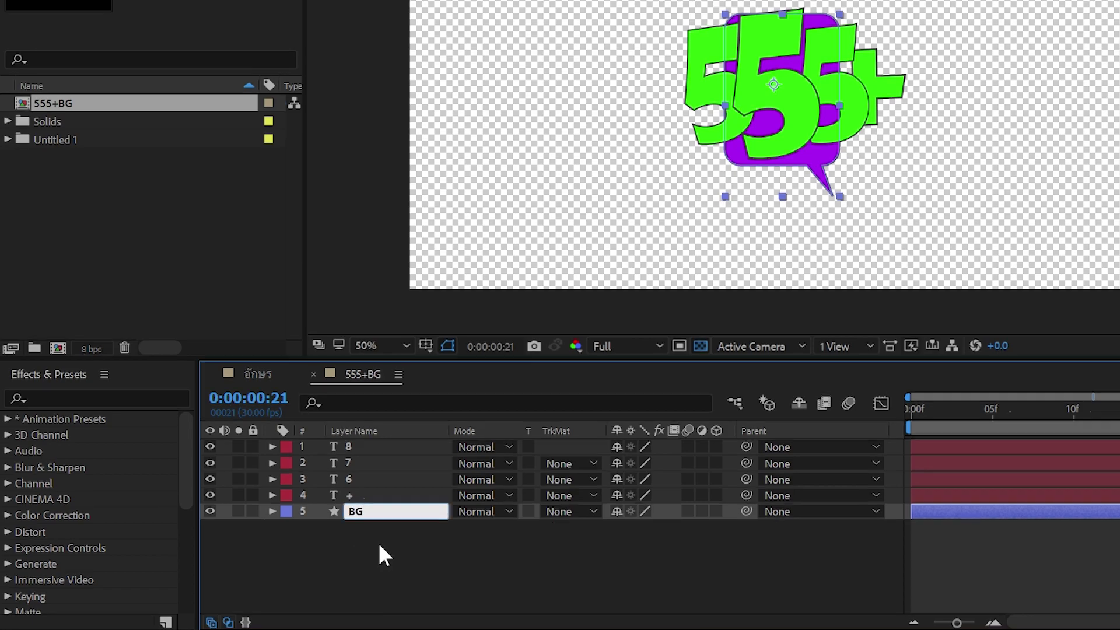
key("Return")
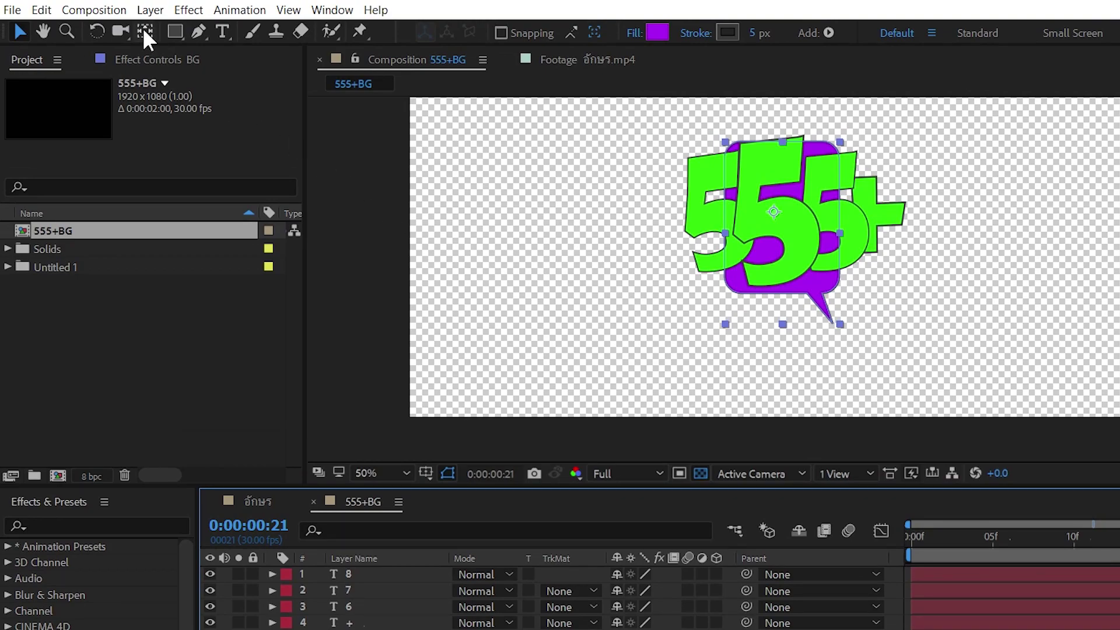
left_click(145, 31)
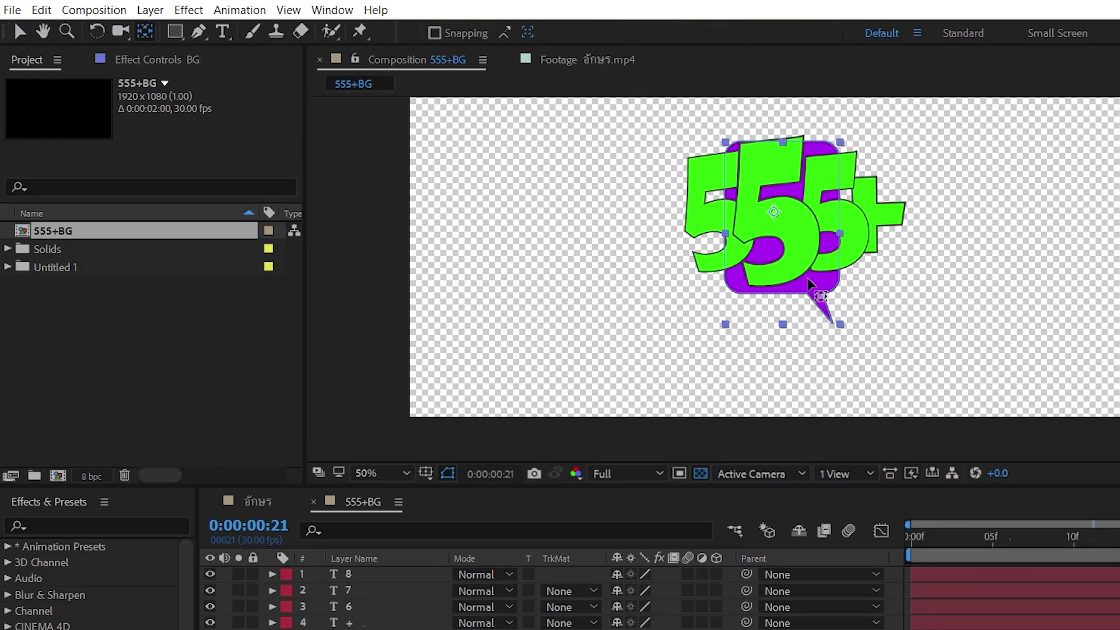
left_click_drag(773, 213, 837, 329)
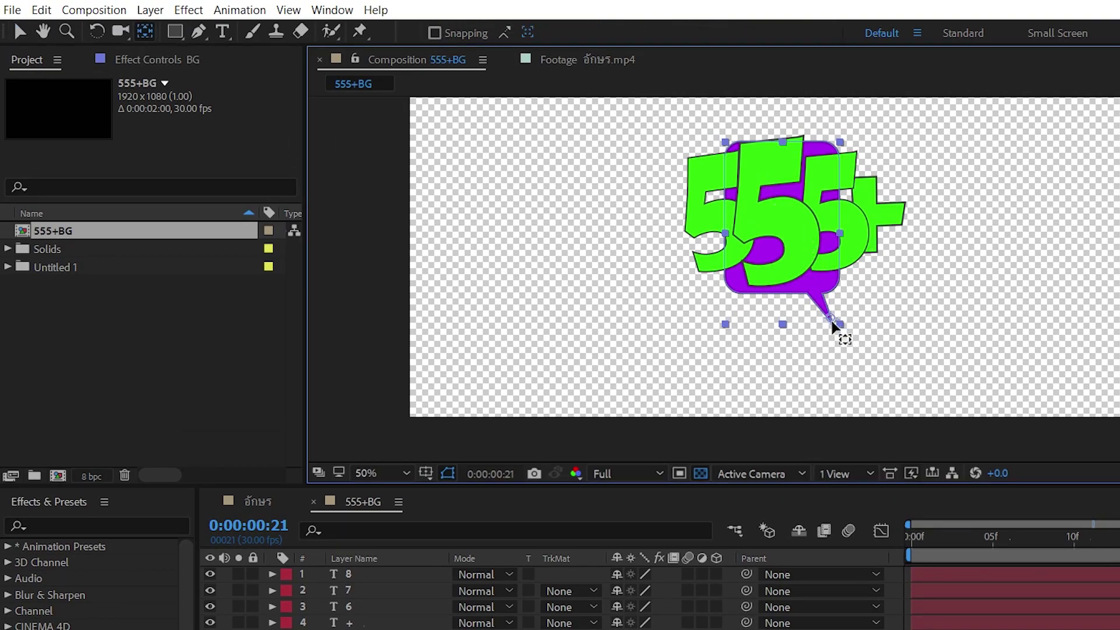
Keyframe BG's Scale at 100% on frame 10 and 0% on frame 0.
key("s")
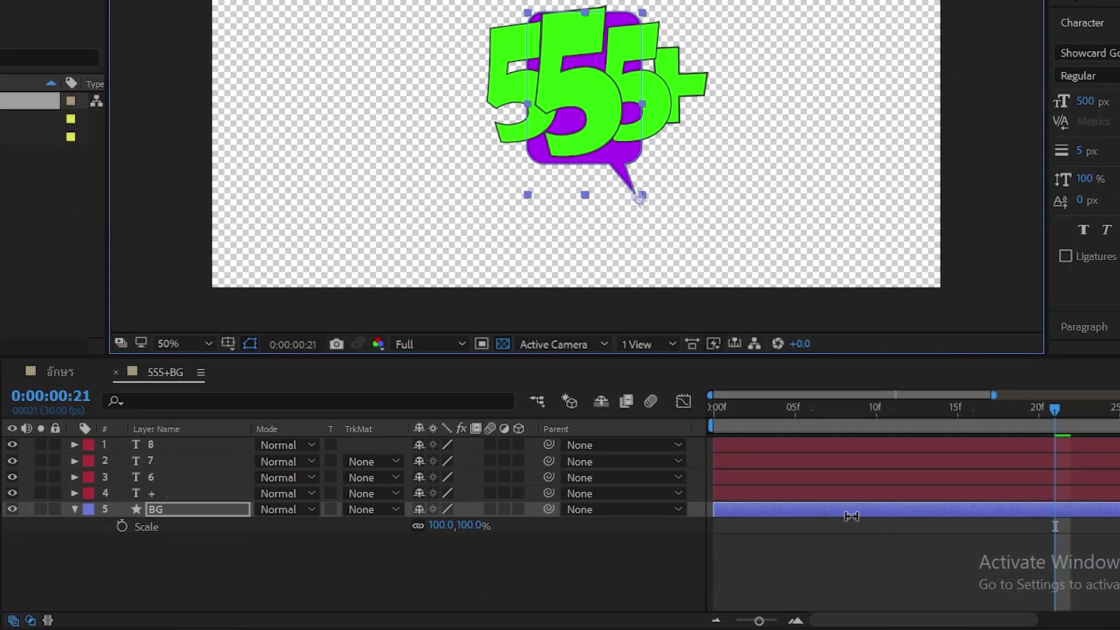
left_click(875, 416)
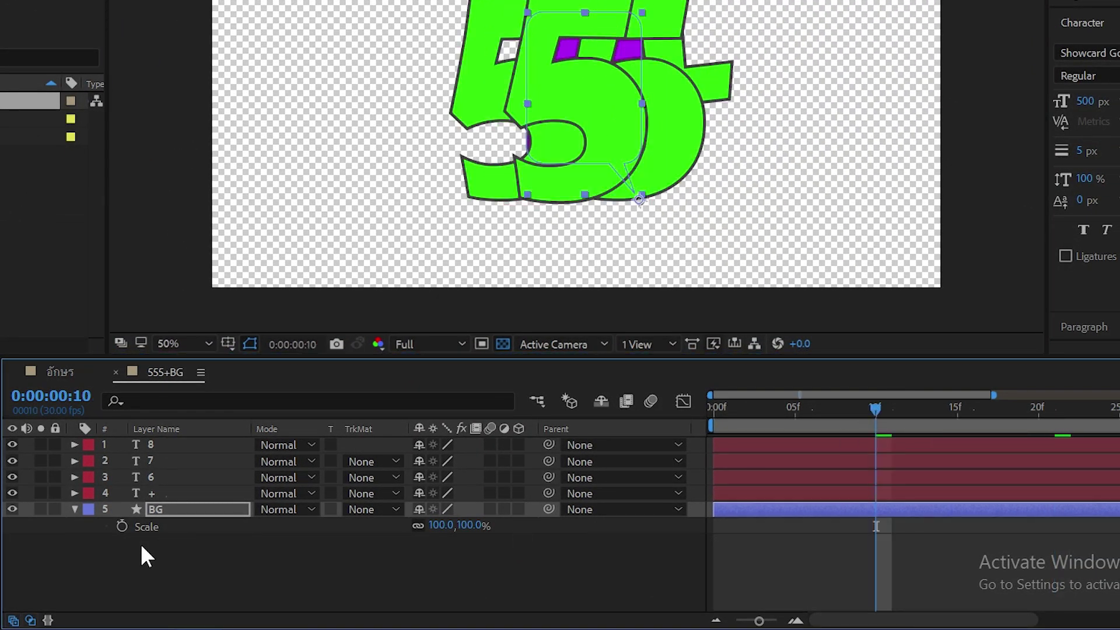
left_click(122, 526)
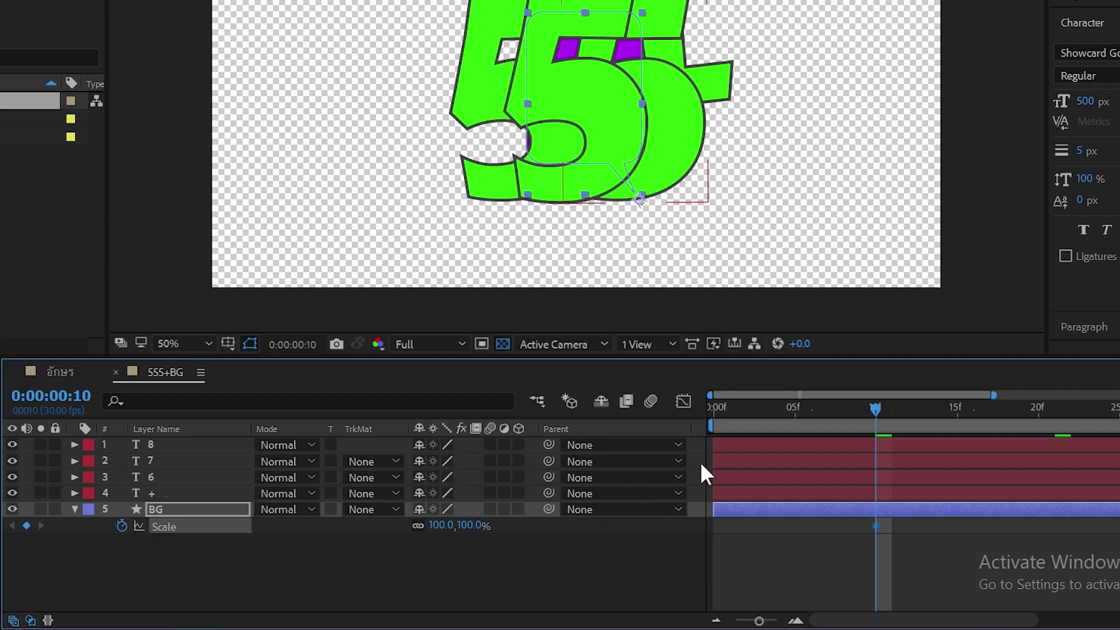
left_click_drag(797, 408, 638, 442)
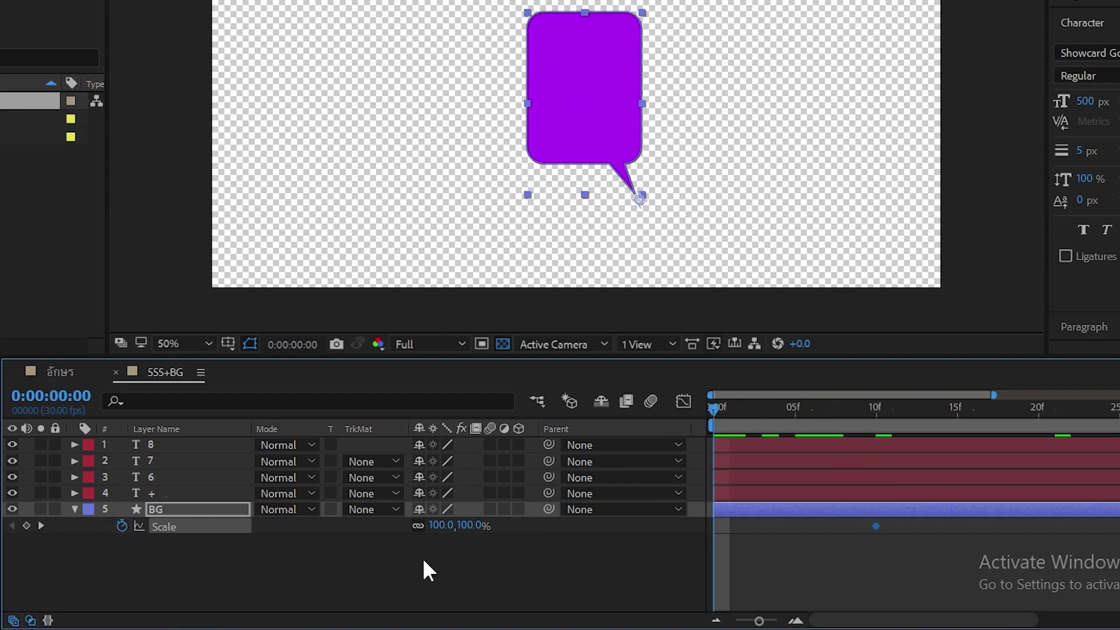
left_click(437, 526)
type("0")
key("Return")
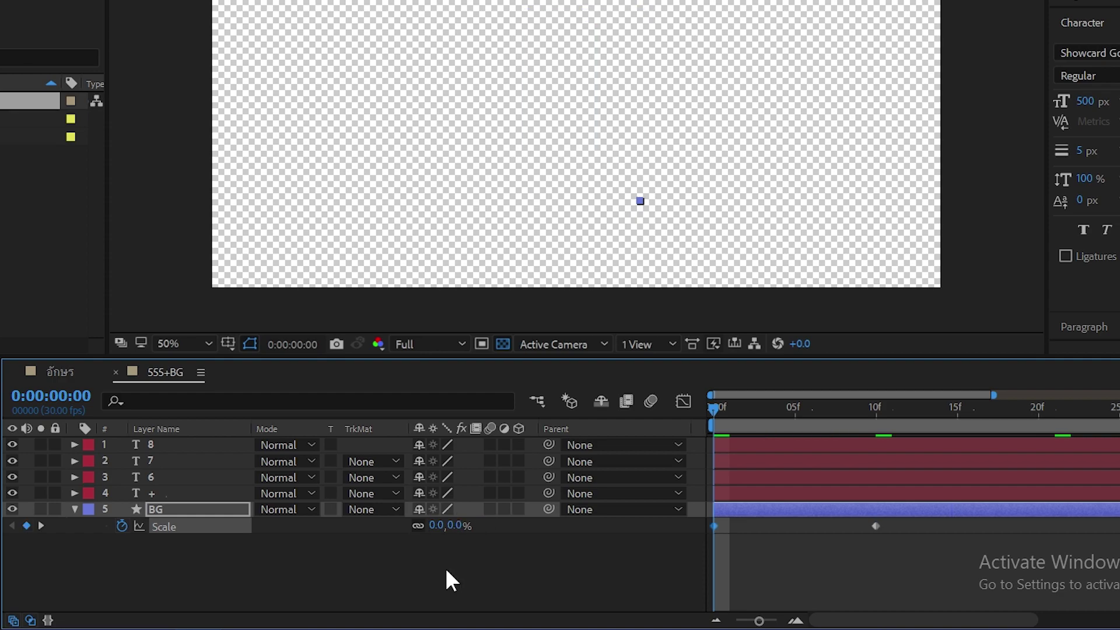
Enable the layer and composition Motion Blur switches, then deselect the BG layer.
left_click(488, 443)
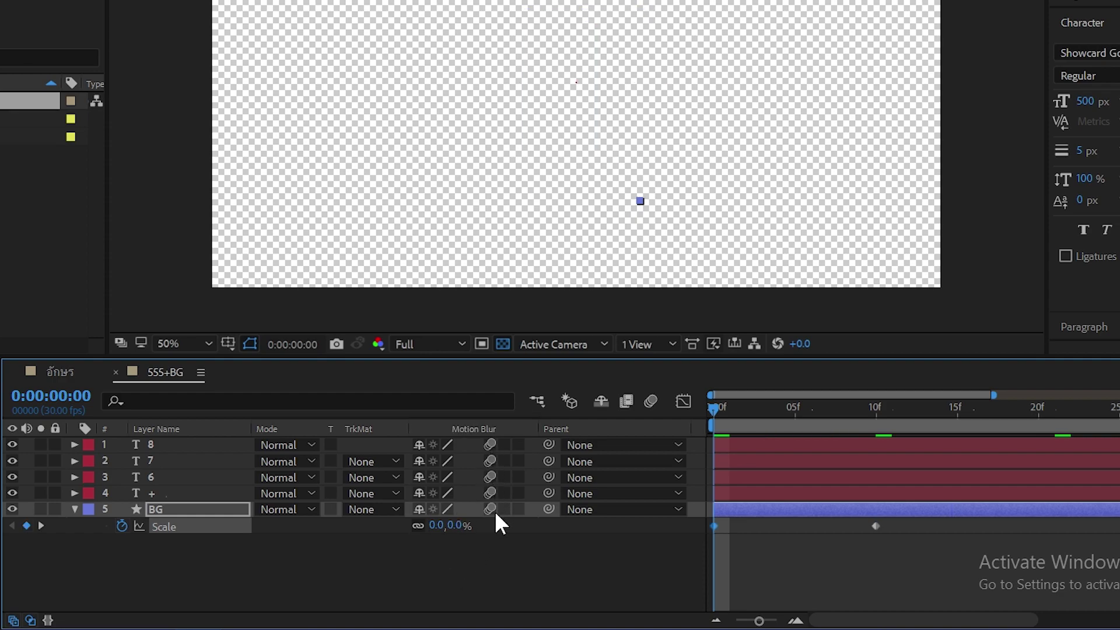
left_click(651, 401)
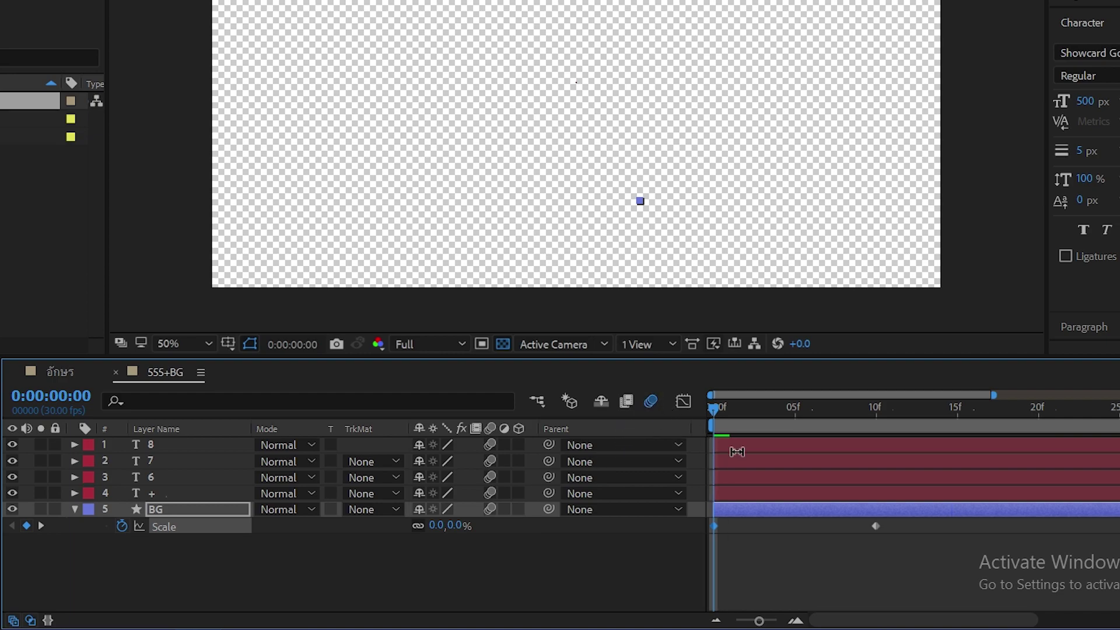
left_click_drag(908, 561, 688, 523)
In the Graph Editor, drag the Scale keyframe handles for a steep start and longer ease-in.
left_click(683, 402)
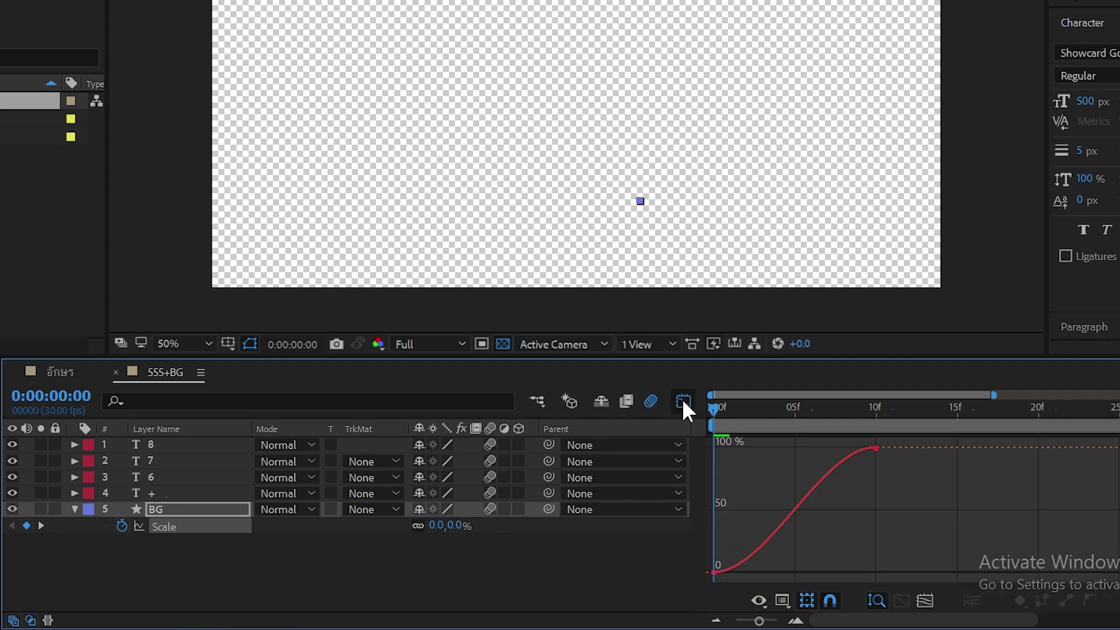
left_click(712, 572)
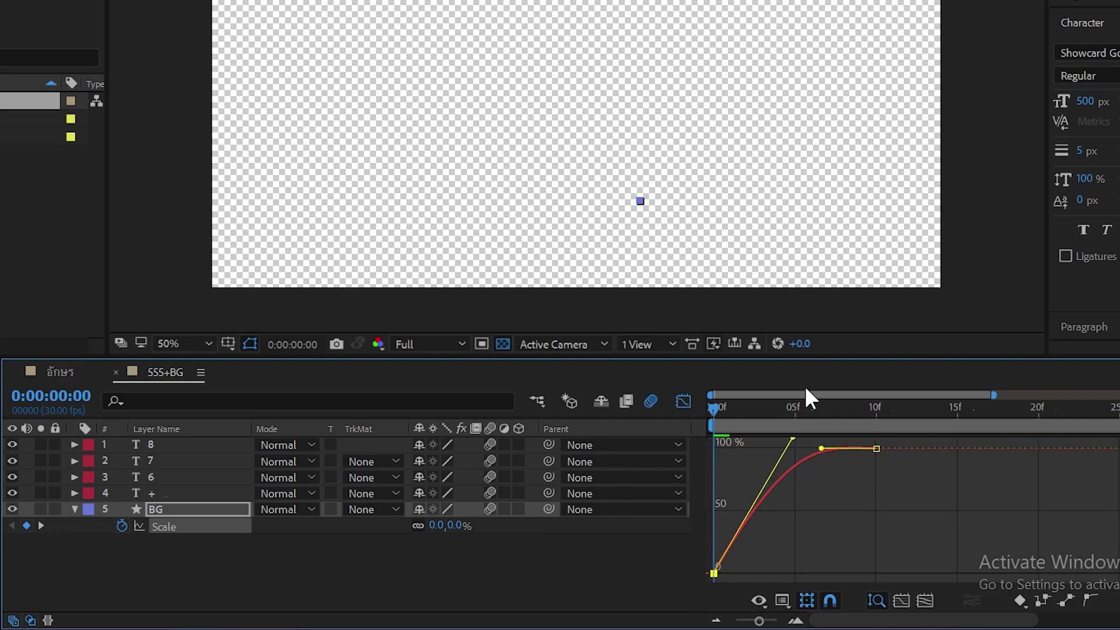
left_click_drag(792, 439, 870, 472)
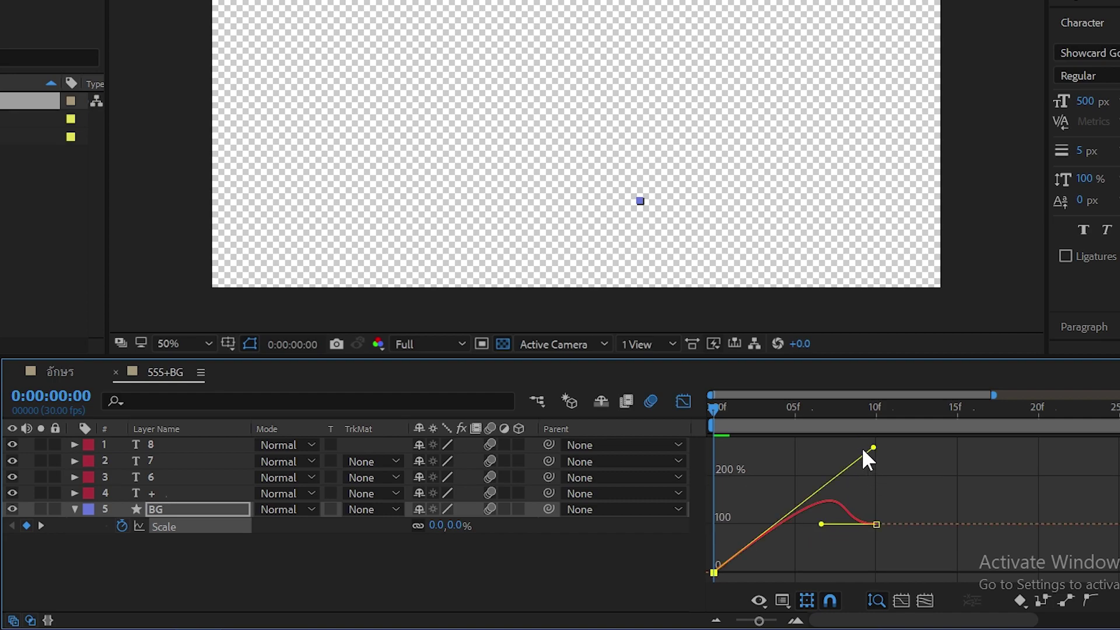
left_click_drag(873, 450, 873, 467)
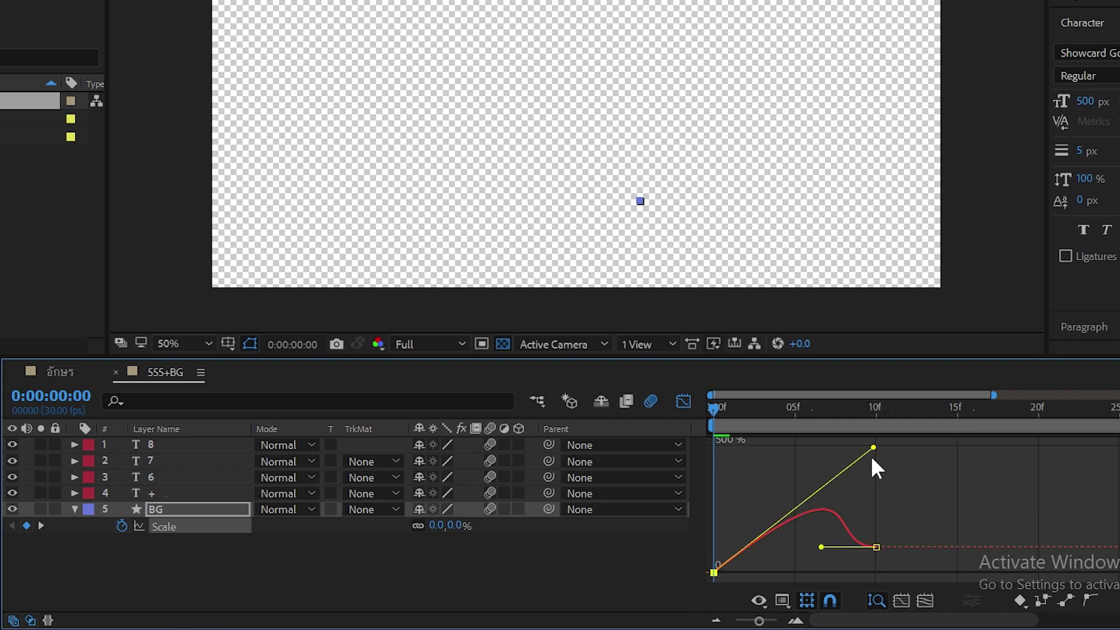
left_click_drag(822, 547, 735, 547)
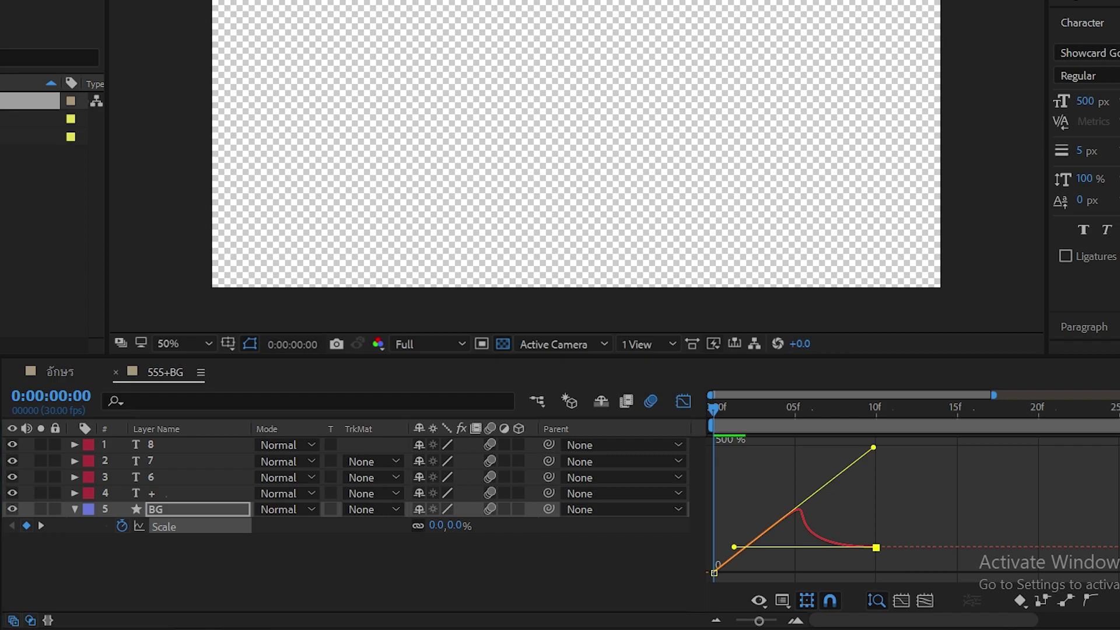
Preview the bubble pop-in, fit the composition in the viewer, and collapse the Scale property.
key("space")
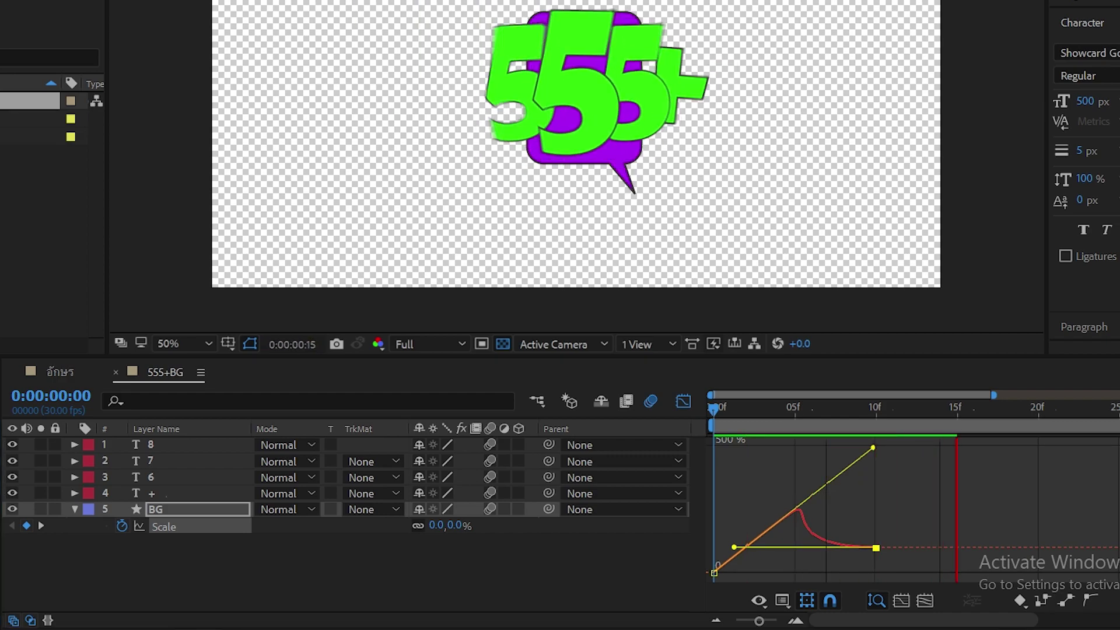
key("space")
left_click(205, 343)
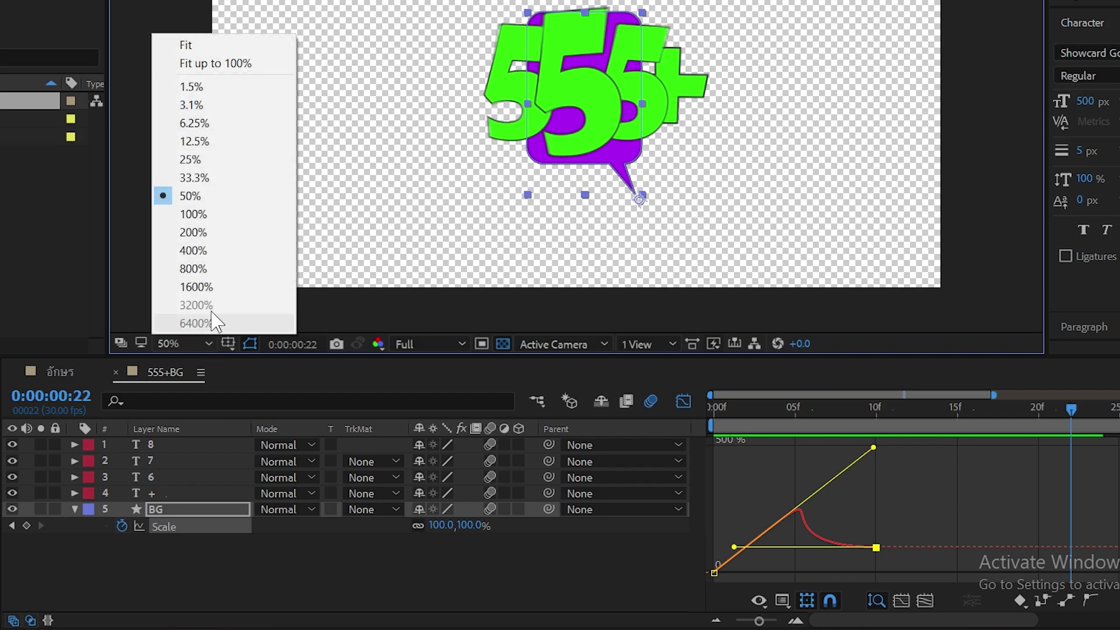
left_click(268, 64)
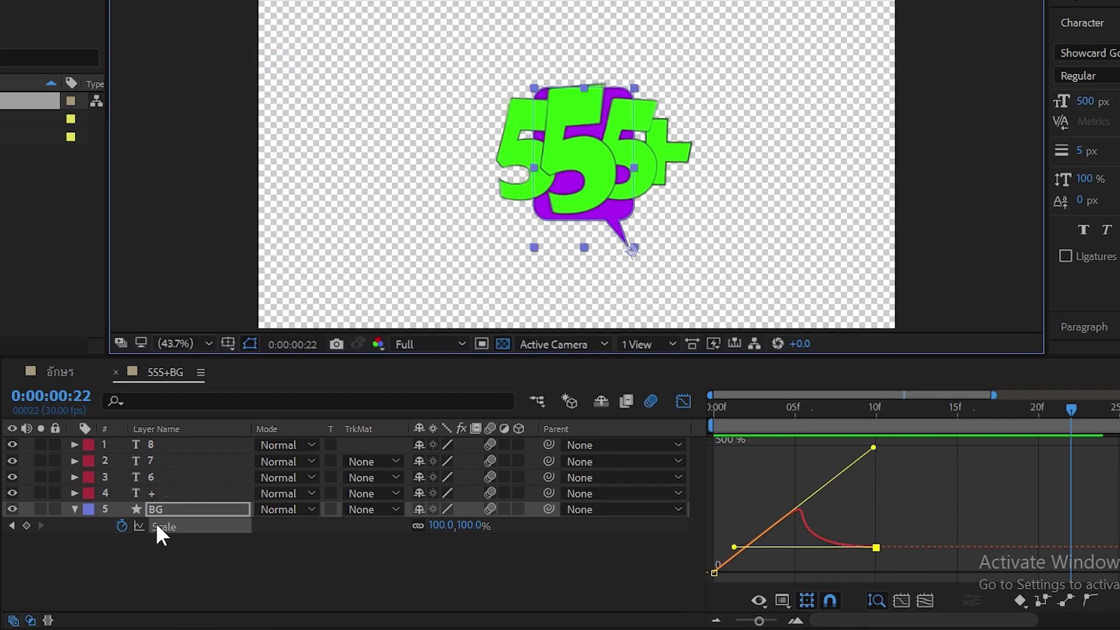
left_click(75, 510)
In the อักษร comp, add 555+BG as a layer starting at 0:00:10:18.
left_click(67, 373)
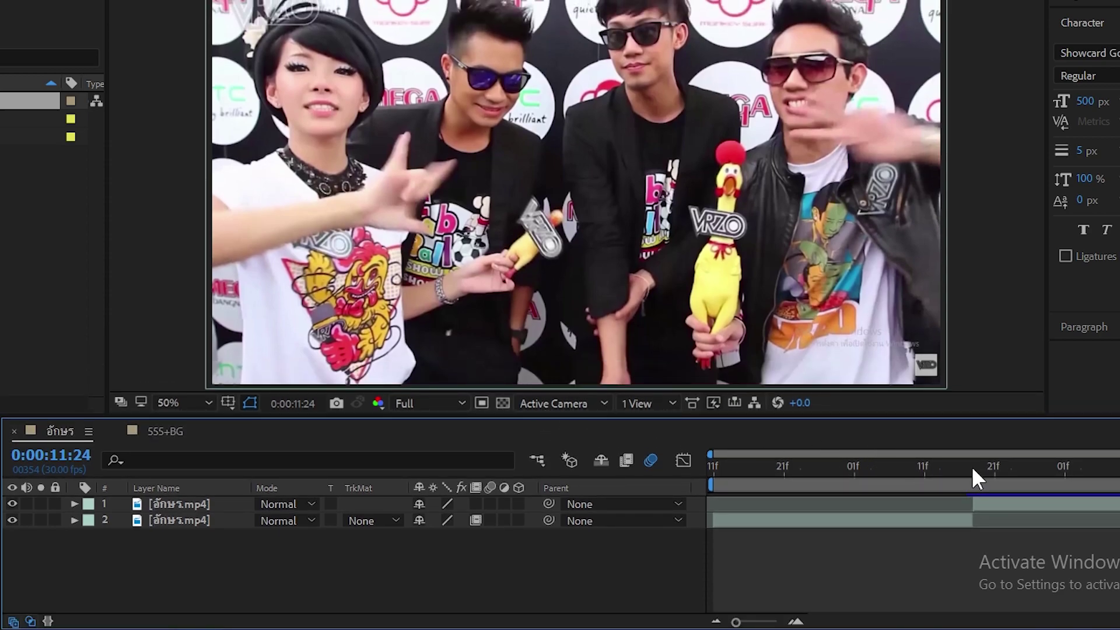
left_click(1023, 466)
left_click(975, 466)
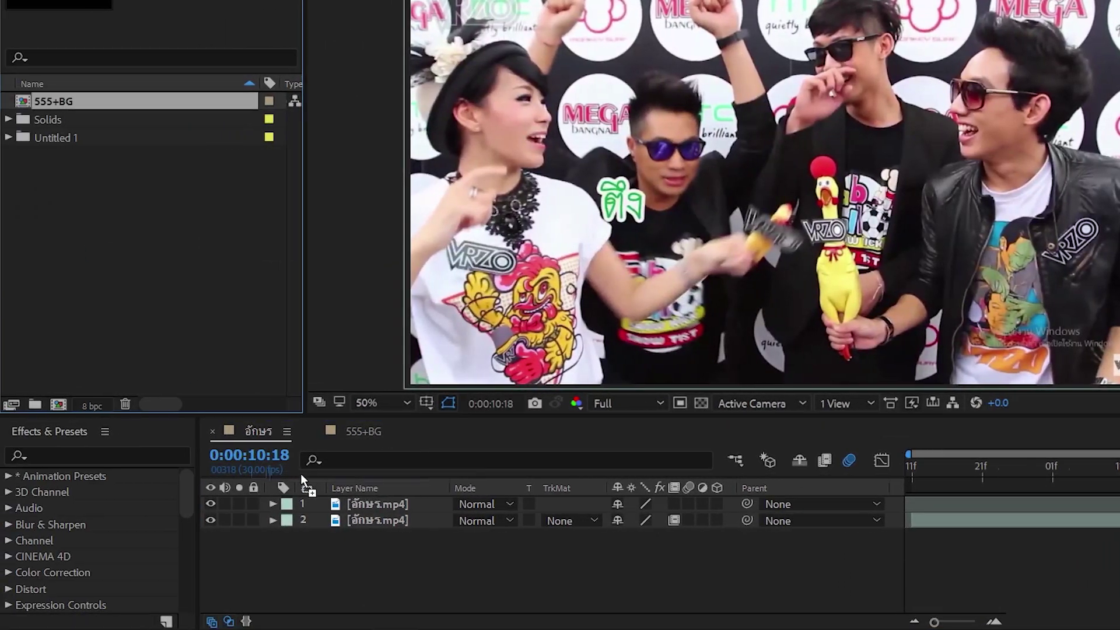
left_click_drag(301, 477, 317, 498)
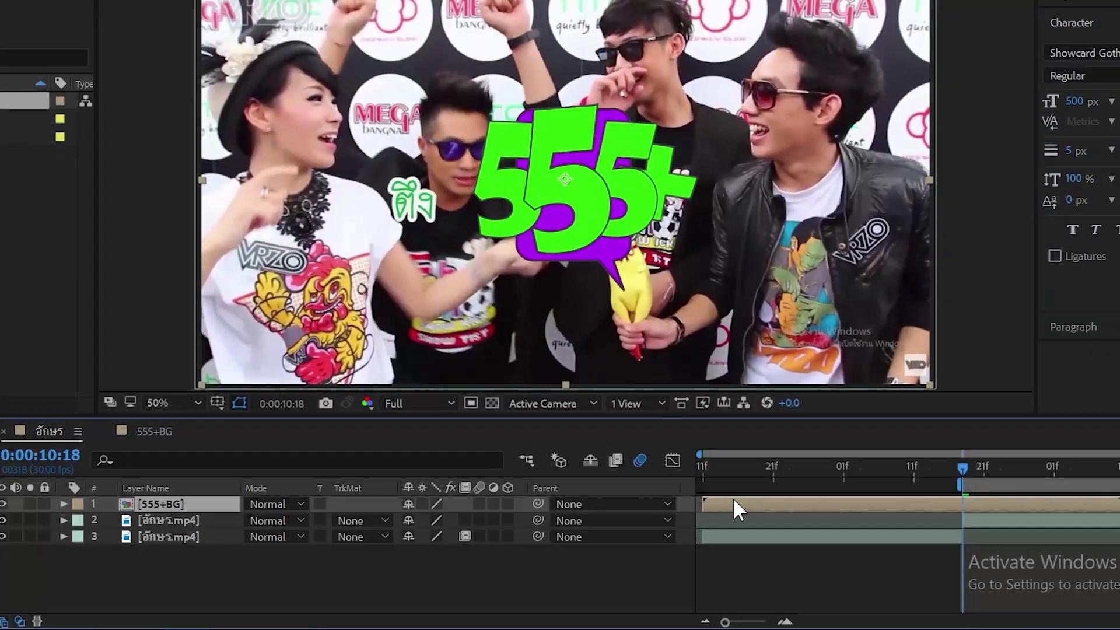
left_click_drag(736, 505, 996, 505)
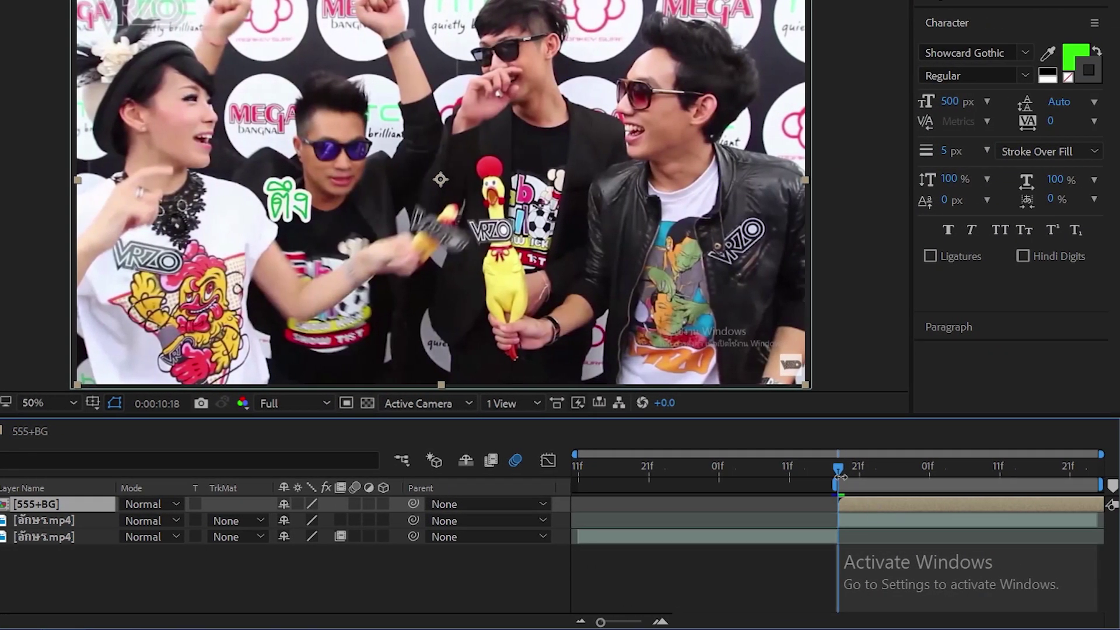
Shift the 555+BG layer about one frame later and scrub around 10:21 to check timing.
left_click_drag(838, 466, 858, 471)
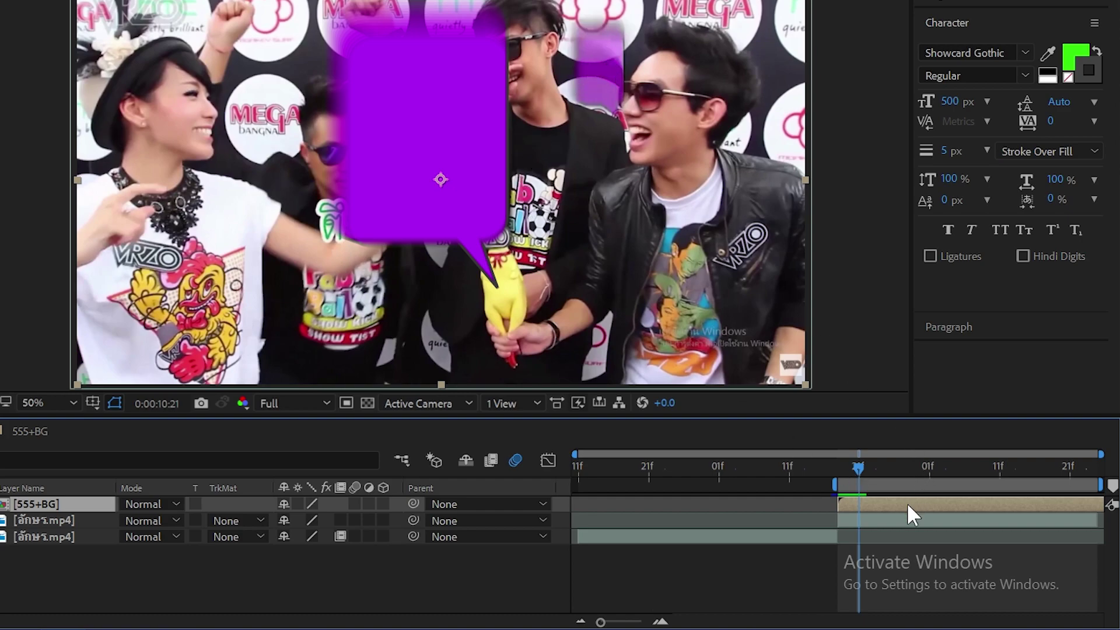
left_click_drag(907, 502, 916, 504)
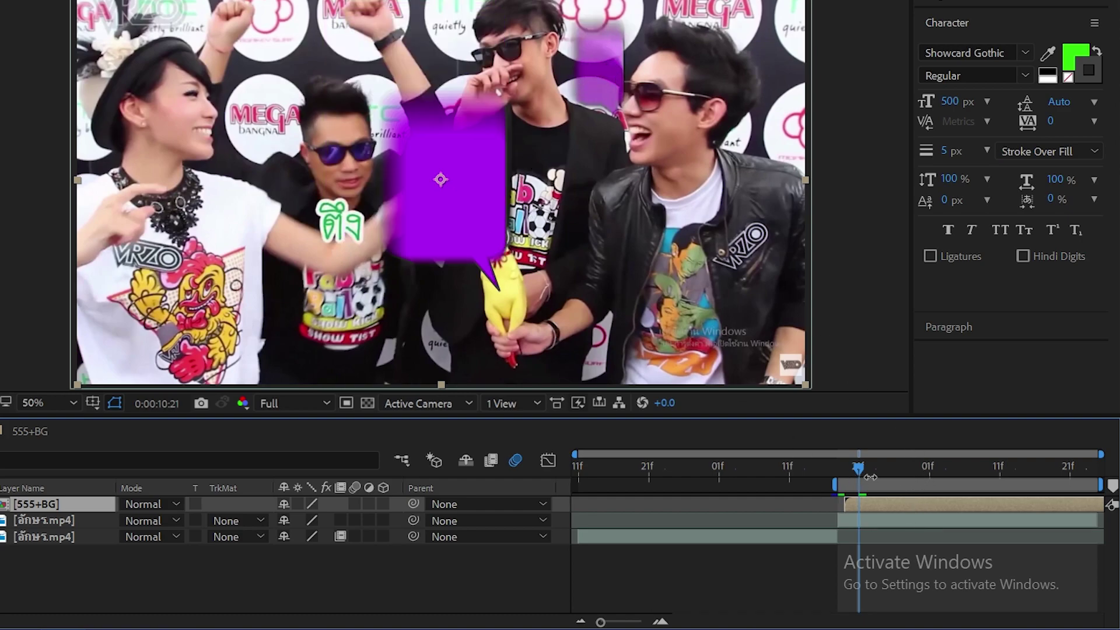
mouse_move(857, 466)
left_mouse_down()
mouse_move(845, 474)
mouse_move(911, 481)
left_mouse_up()
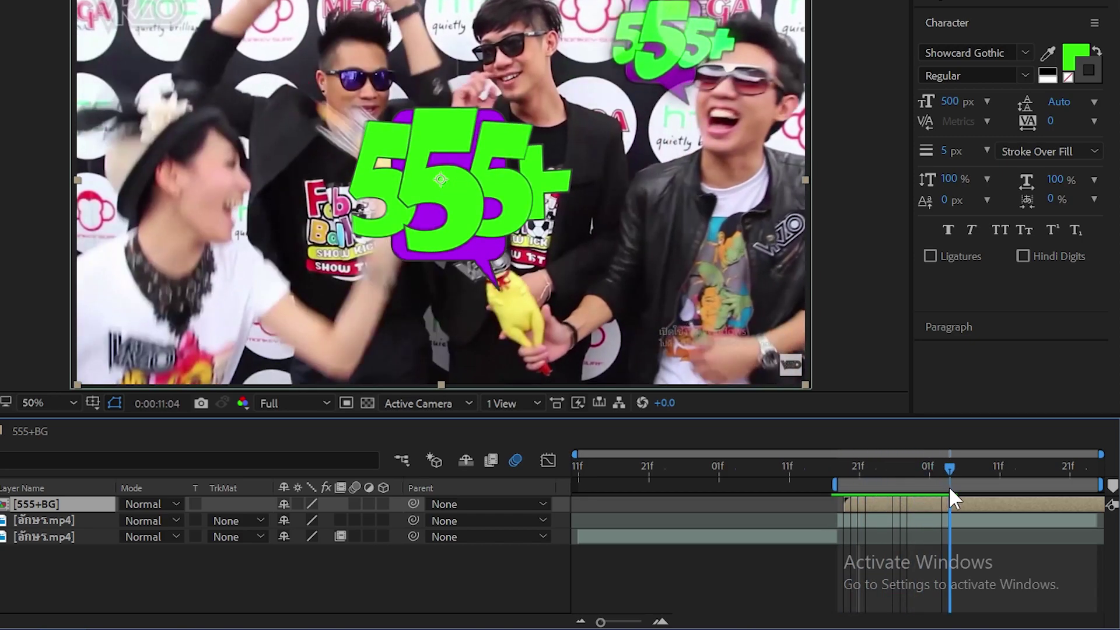
left_click_drag(912, 484, 977, 488)
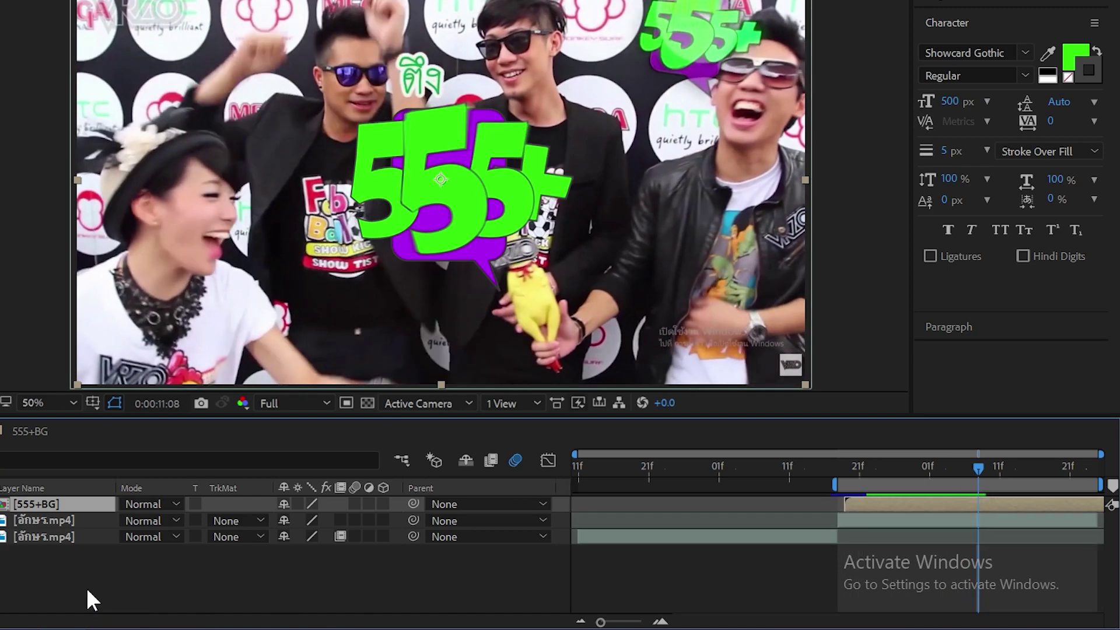
Set the 555+BG overlay's Opacity to 80% and Rotation to +11°.
key("t")
left_click(288, 520)
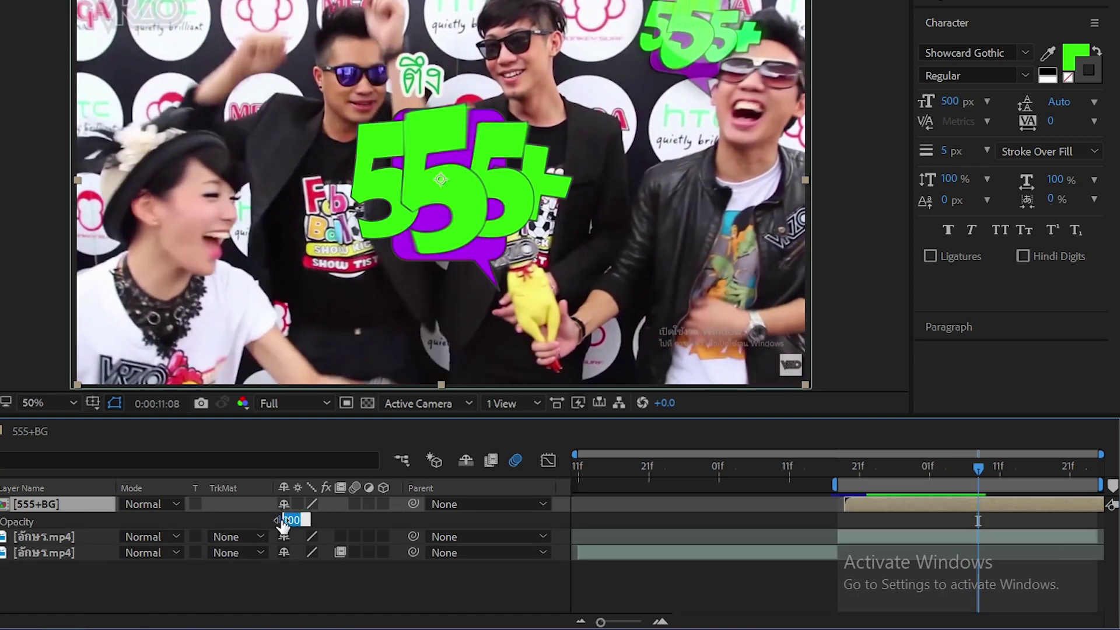
type("80")
key("Return")
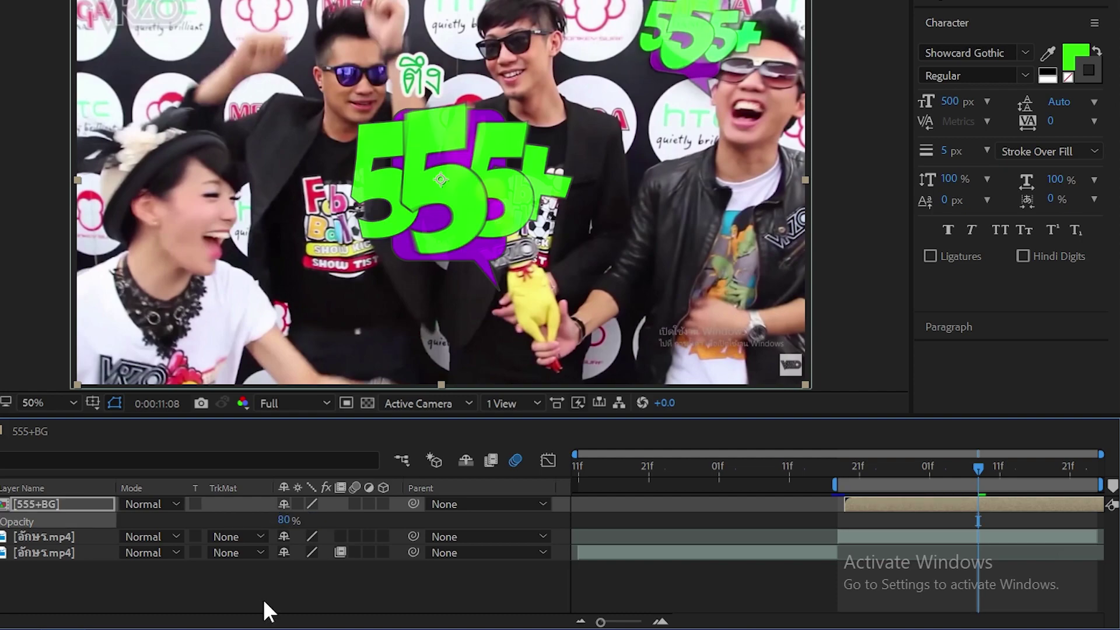
key("shift+r")
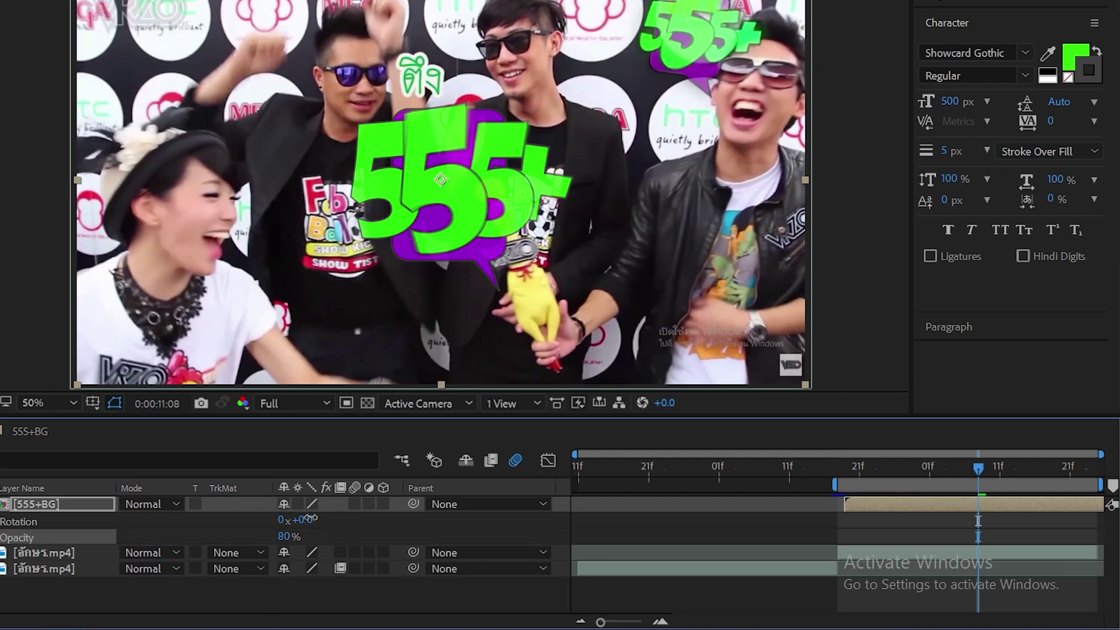
left_click_drag(309, 519, 320, 519)
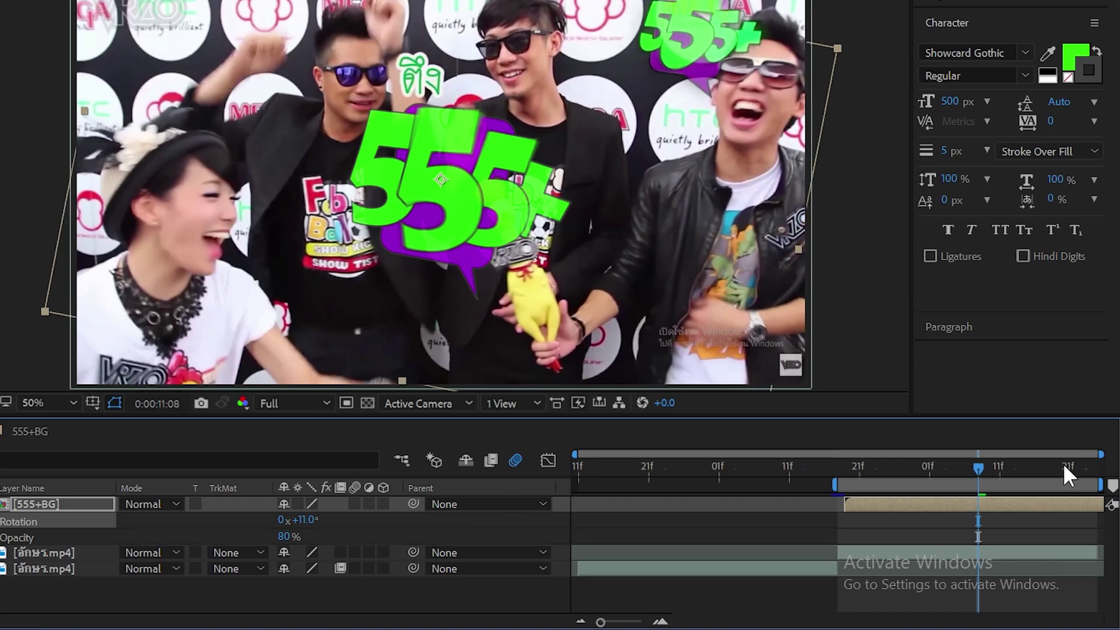
Preview the overlay on the video and review the frames around 11:21.
key("space")
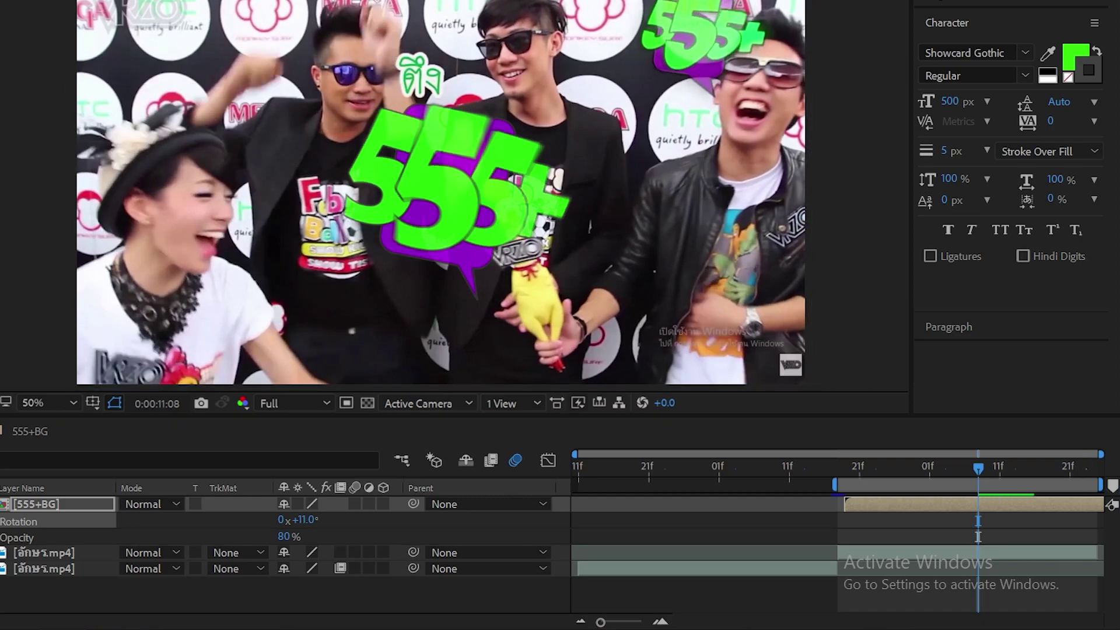
key("space")
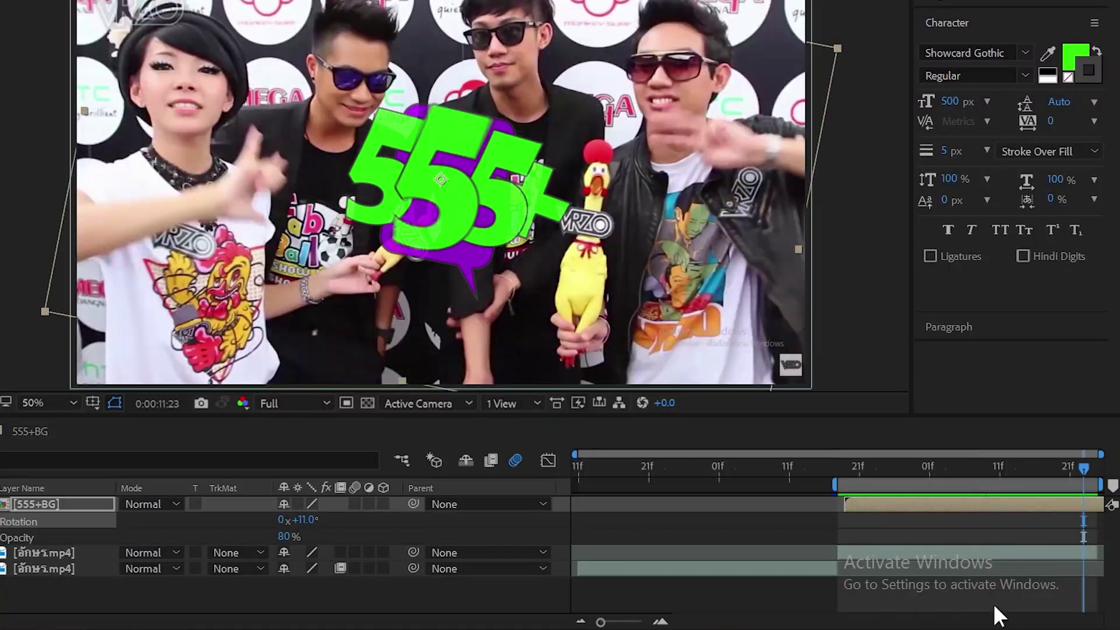
left_click_drag(975, 470, 1081, 466)
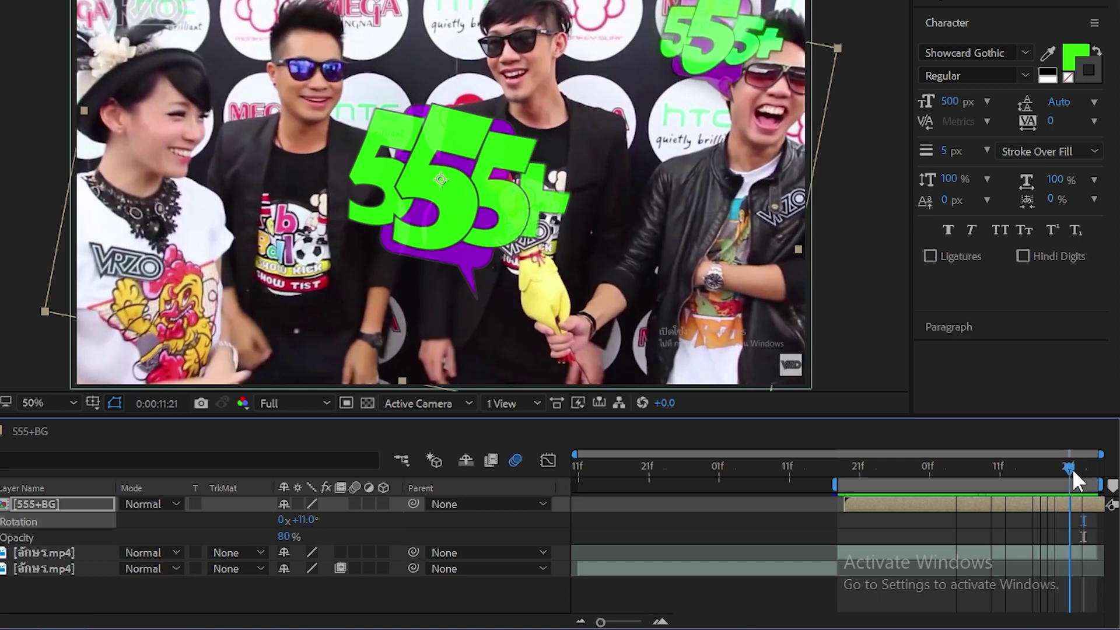
left_click_drag(1080, 464, 1071, 467)
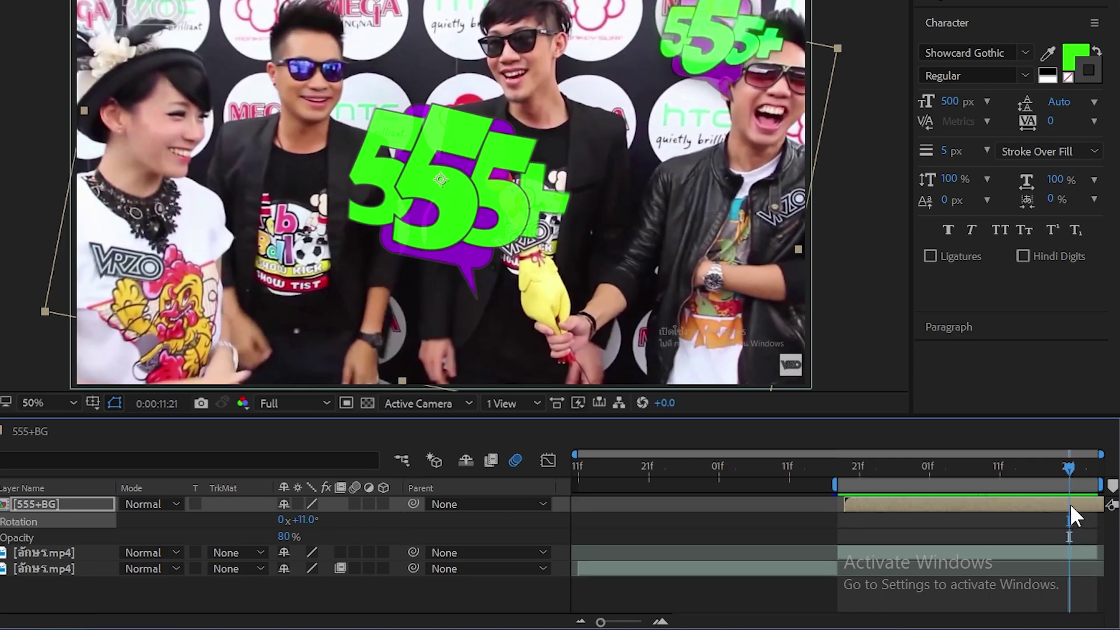
left_click(1070, 508)
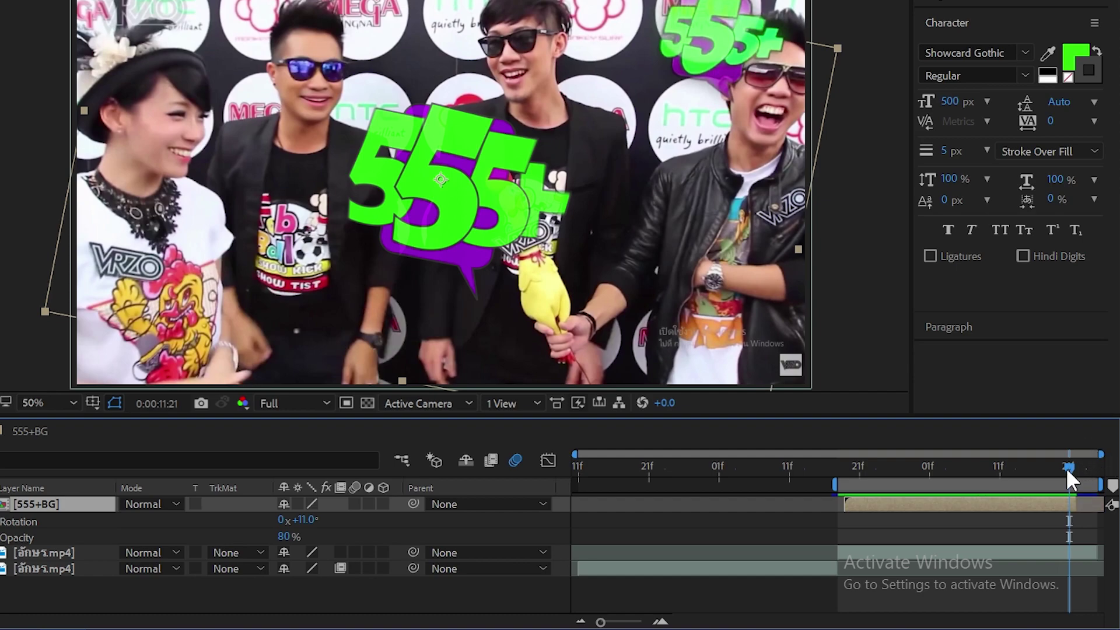
left_click_drag(1069, 467, 1069, 468)
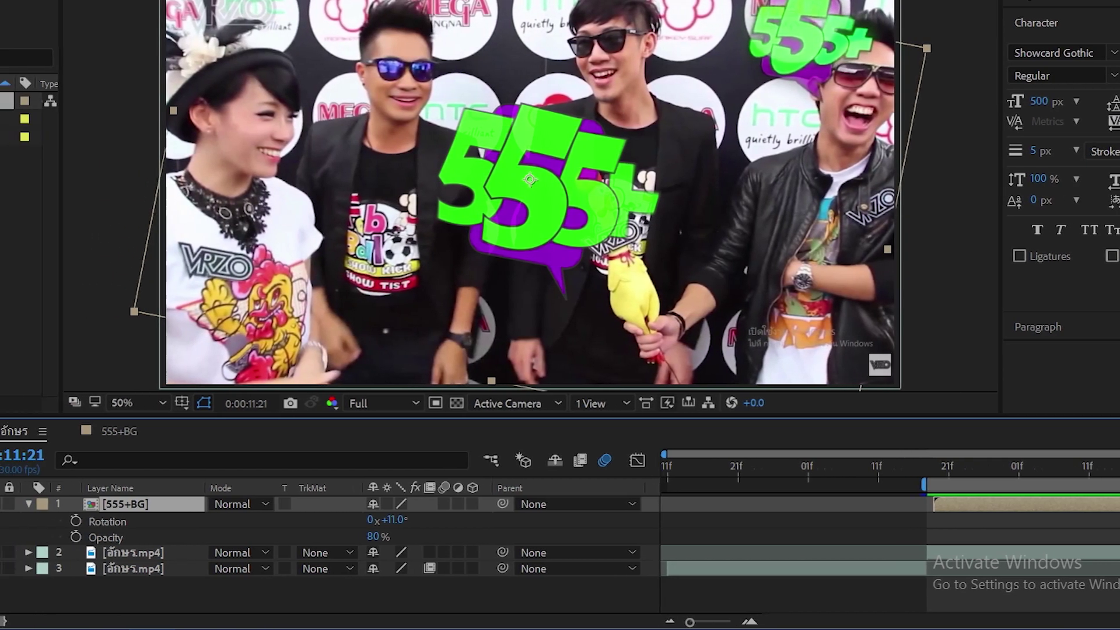
Create a new composition named HAHAHA.
left_click(57, 404)
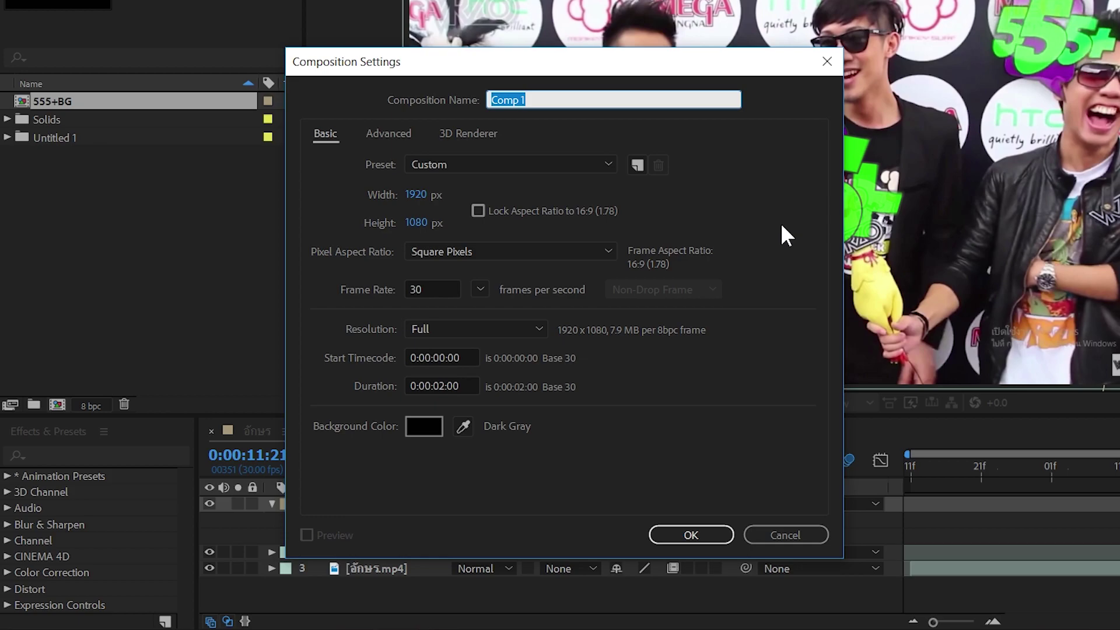
type("HAHAHA")
left_click(695, 534)
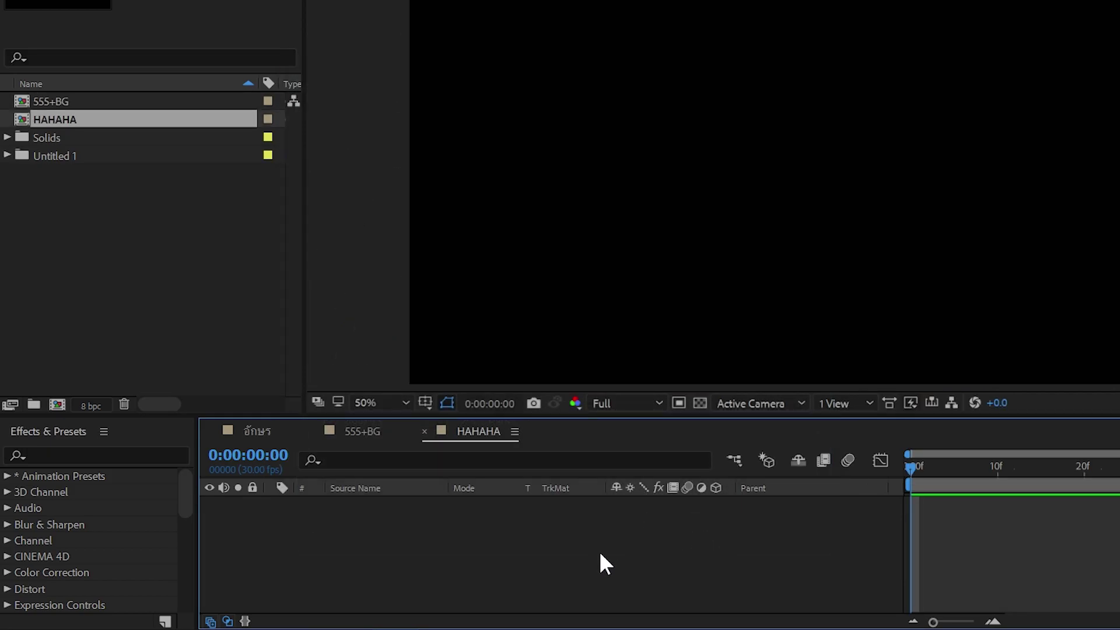
Add a CrashLanding BB text layer reading 'HA' and select the A for restyling.
right_click(564, 524)
mouse_move(717, 345)
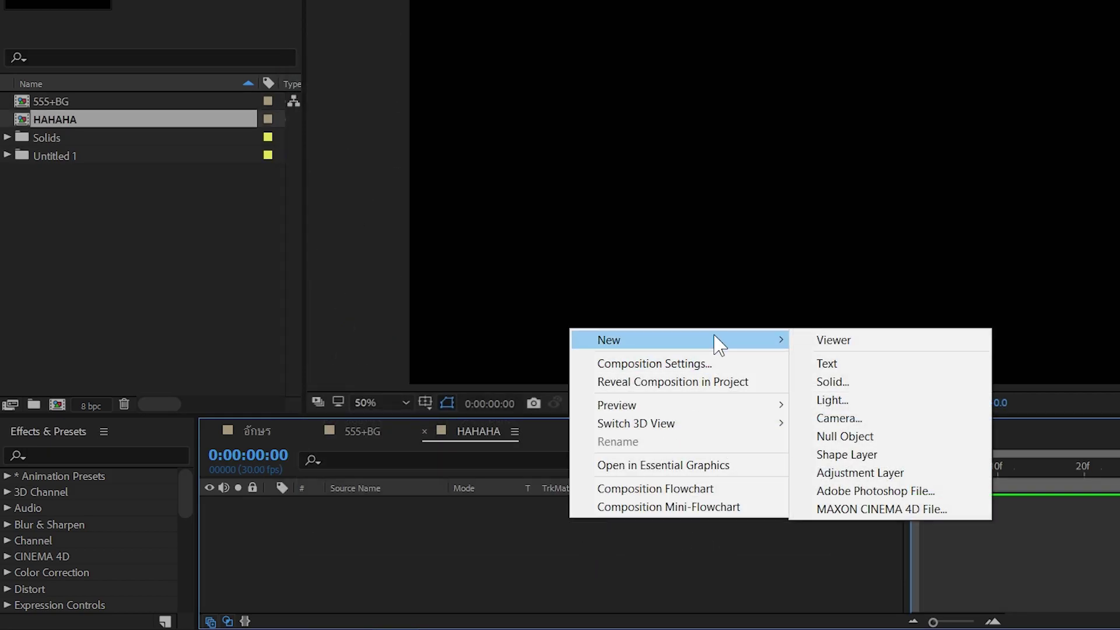
left_click(849, 367)
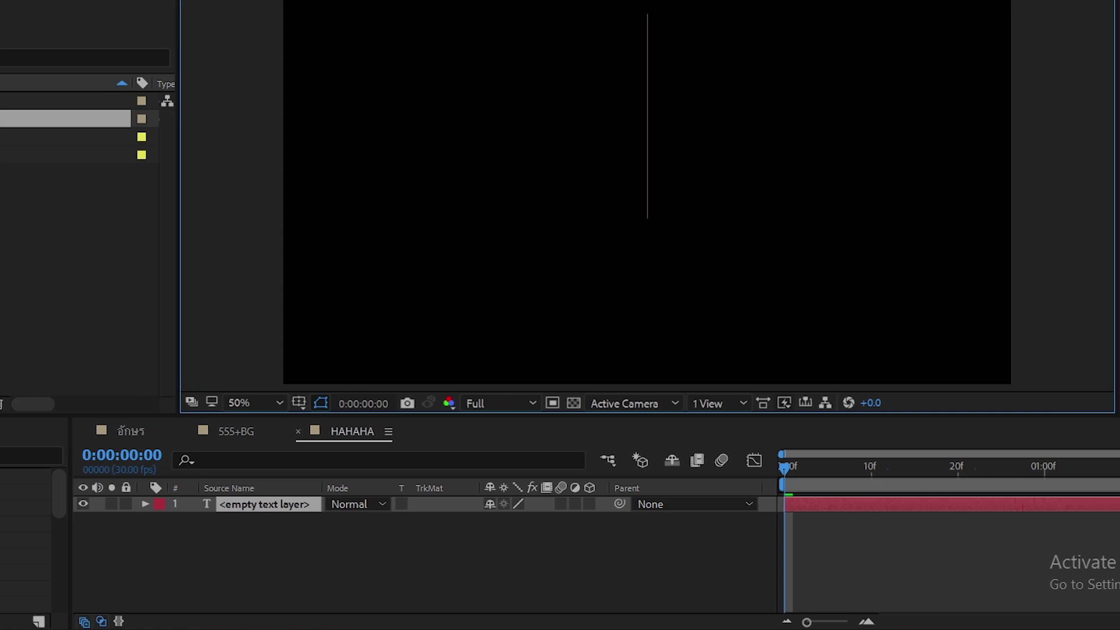
left_click(1027, 52)
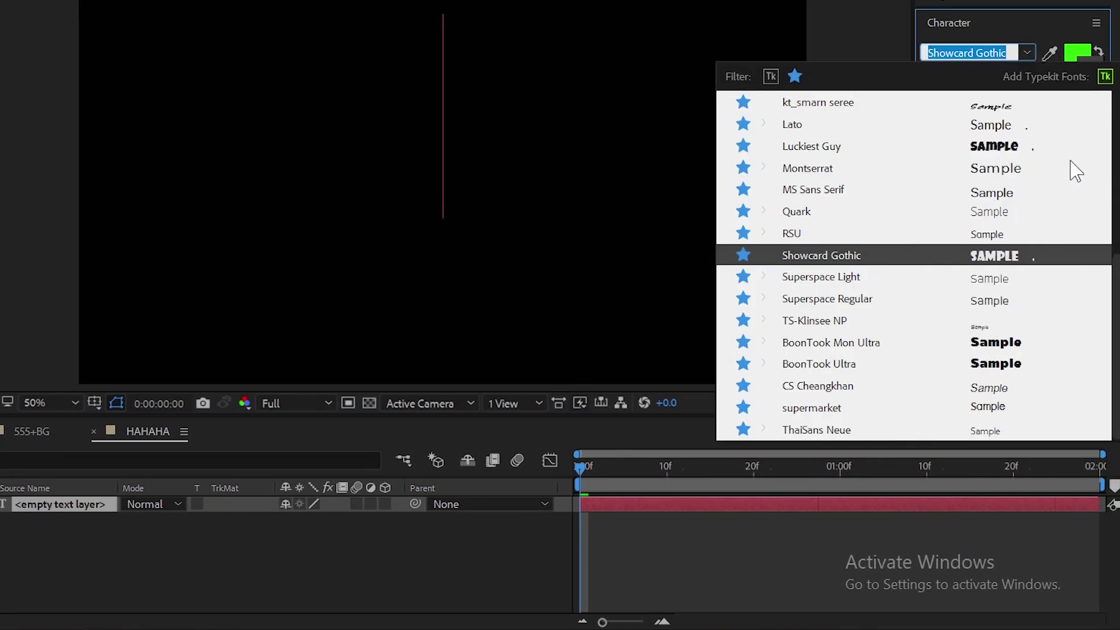
left_click_drag(1114, 272, 1112, 110)
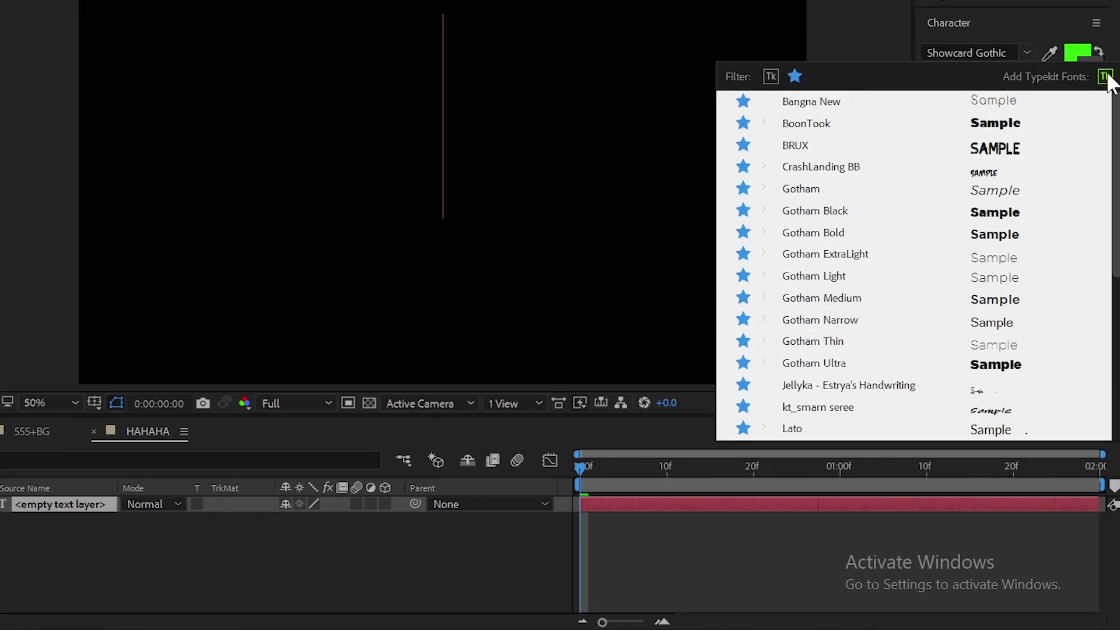
left_click(840, 167)
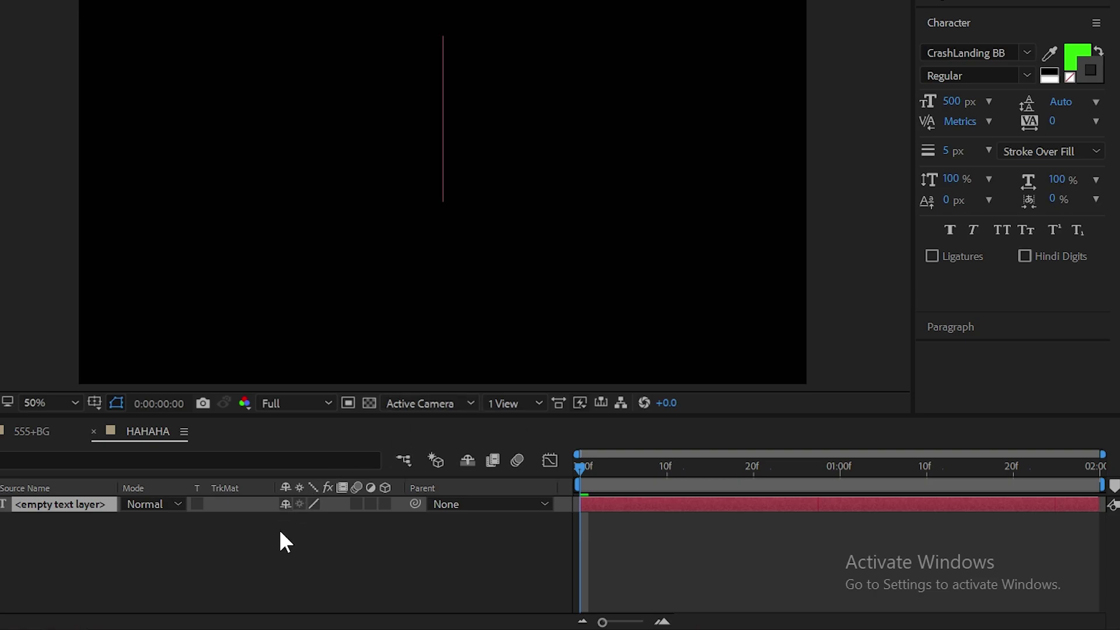
type("H")
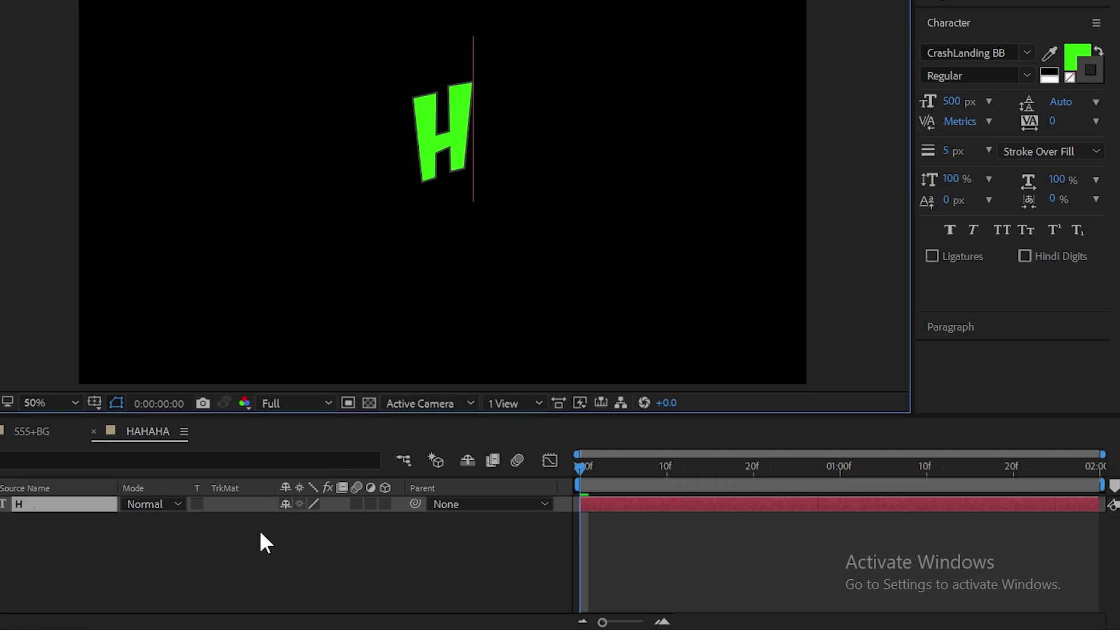
type("A")
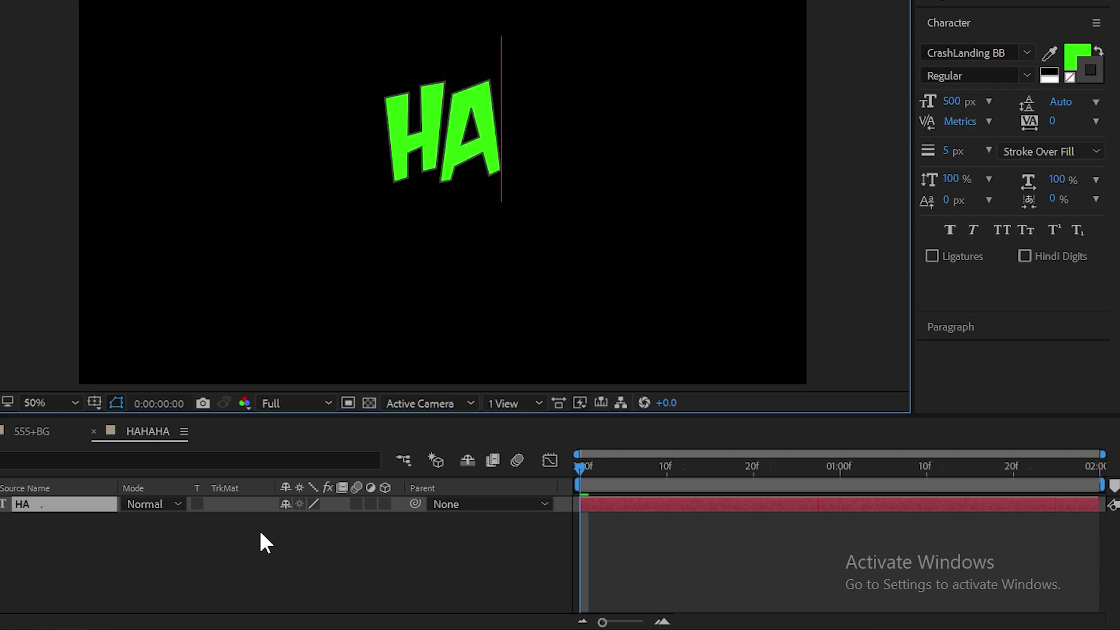
key("shift+Left")
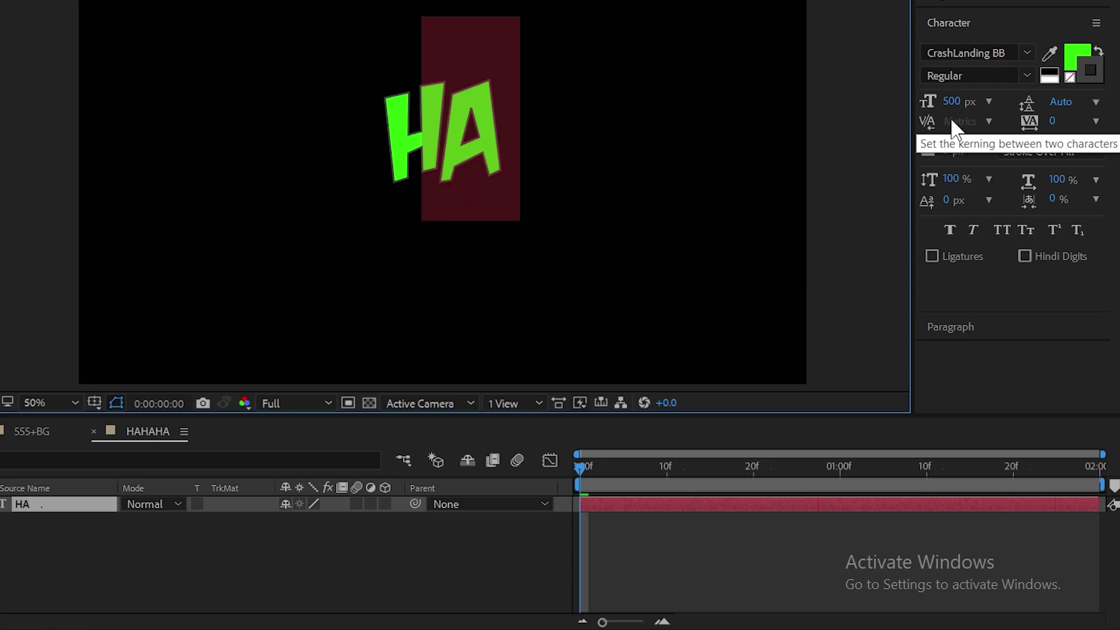
Make the A 450 px and add an H at 400 px, each raised by baseline shift.
left_click(954, 102)
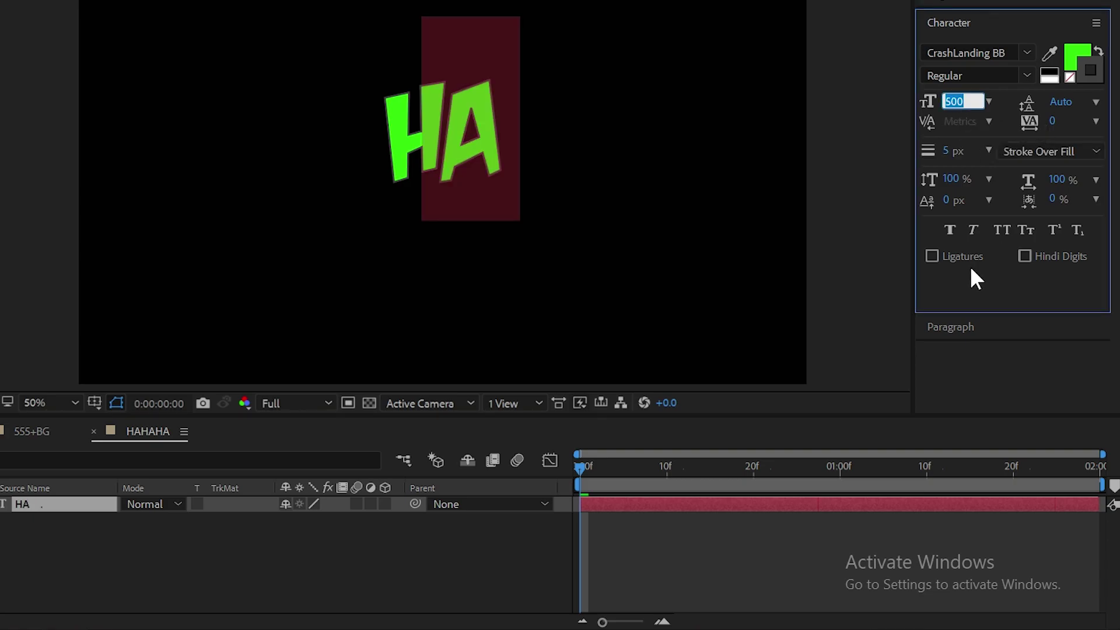
type("450")
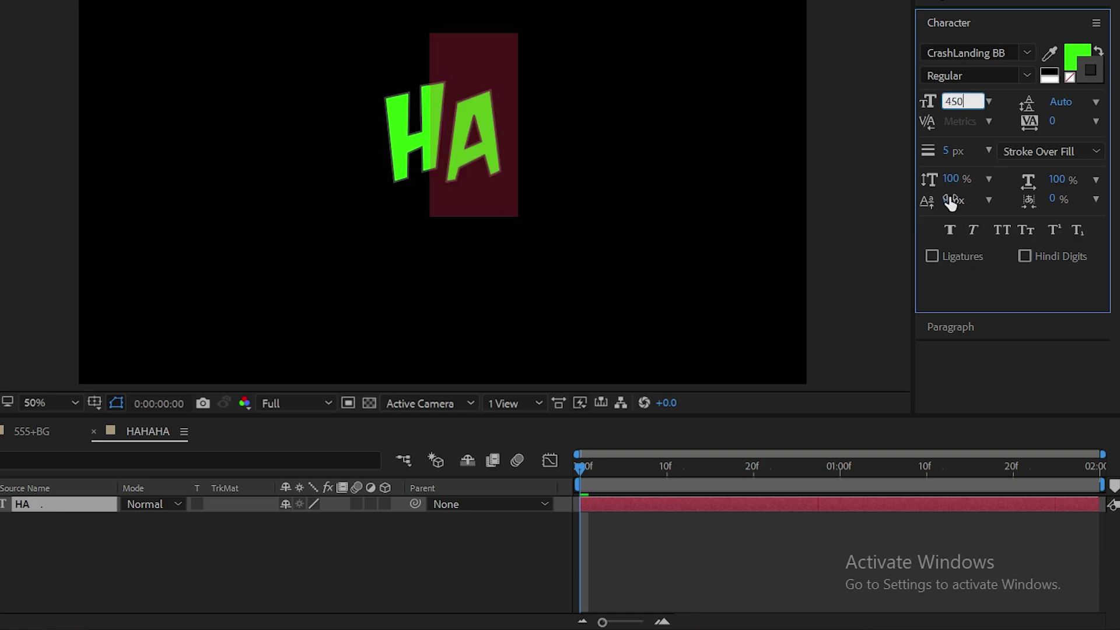
mouse_move(946, 200)
left_mouse_down()
mouse_move(982, 189)
mouse_move(974, 194)
left_mouse_up()
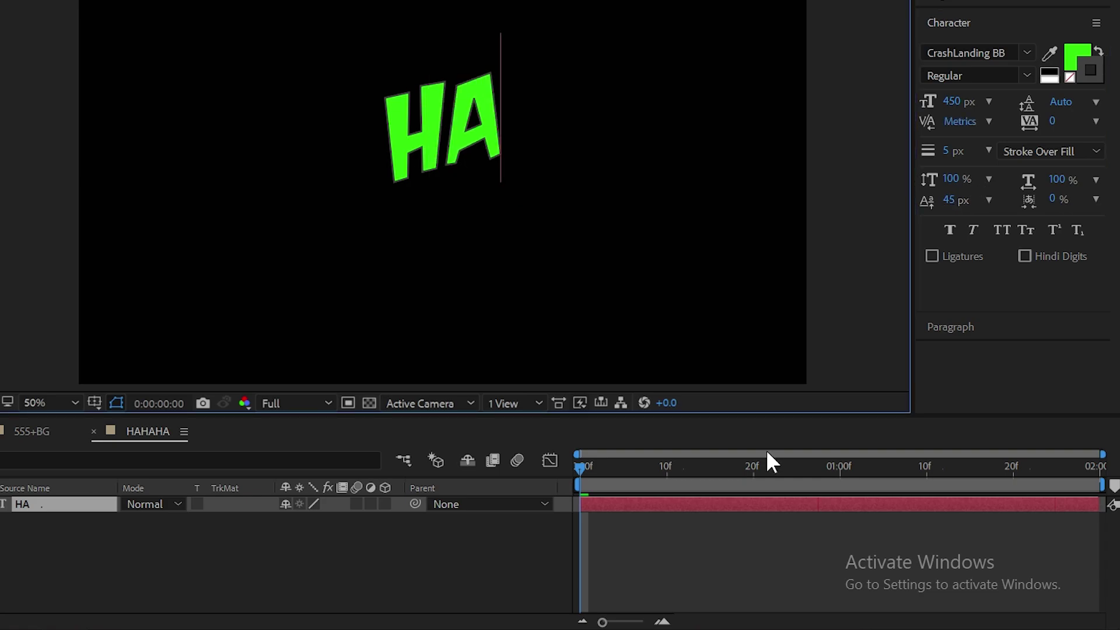
type("H")
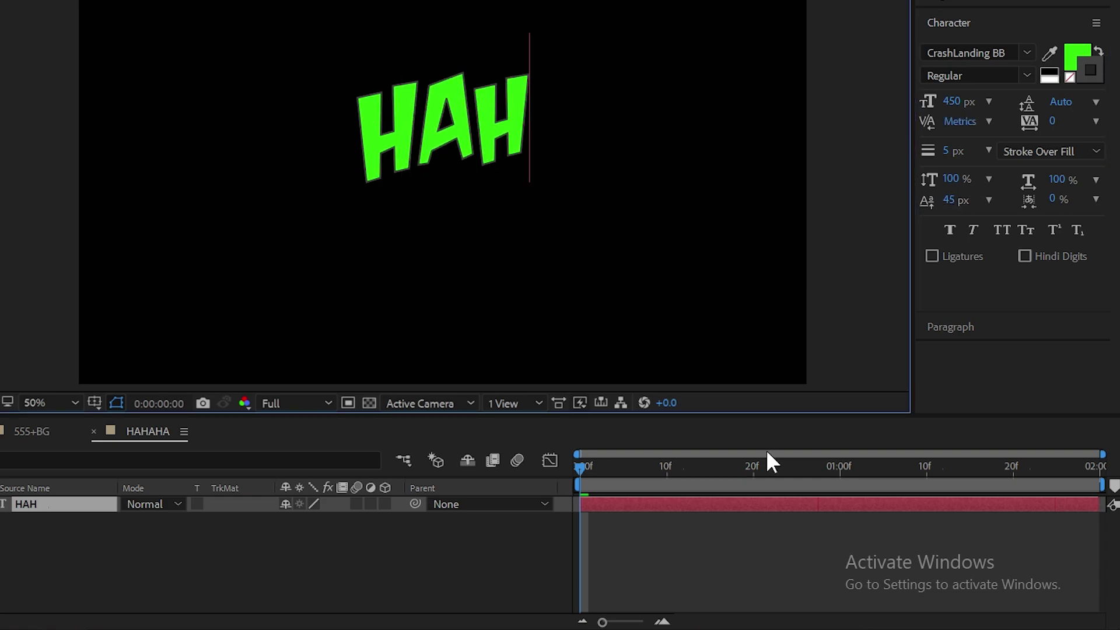
key("shift+Left")
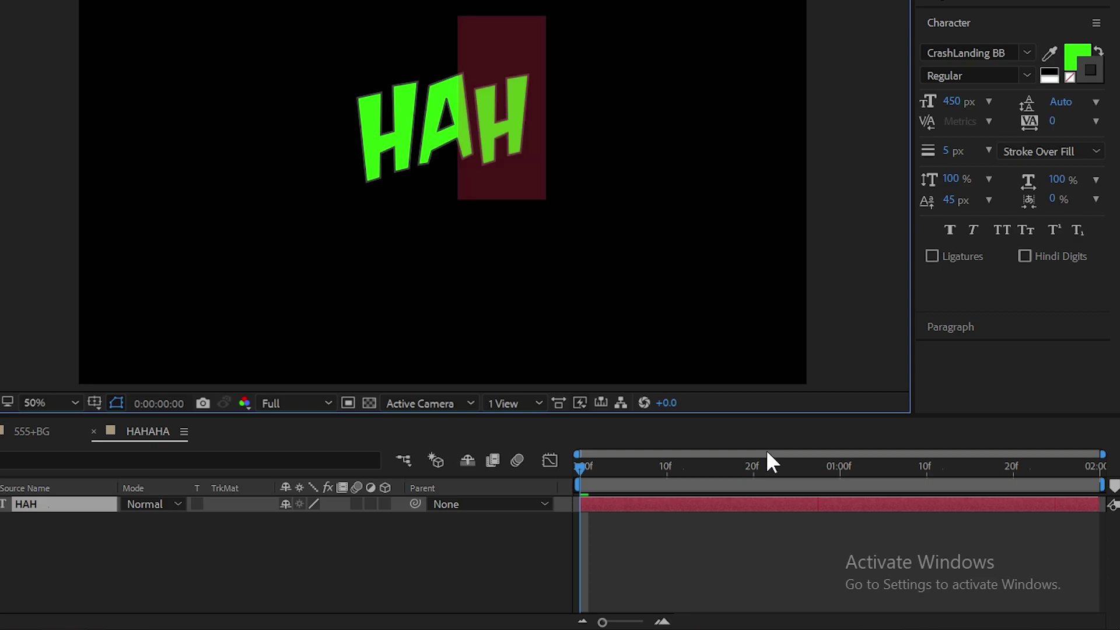
left_click(955, 101)
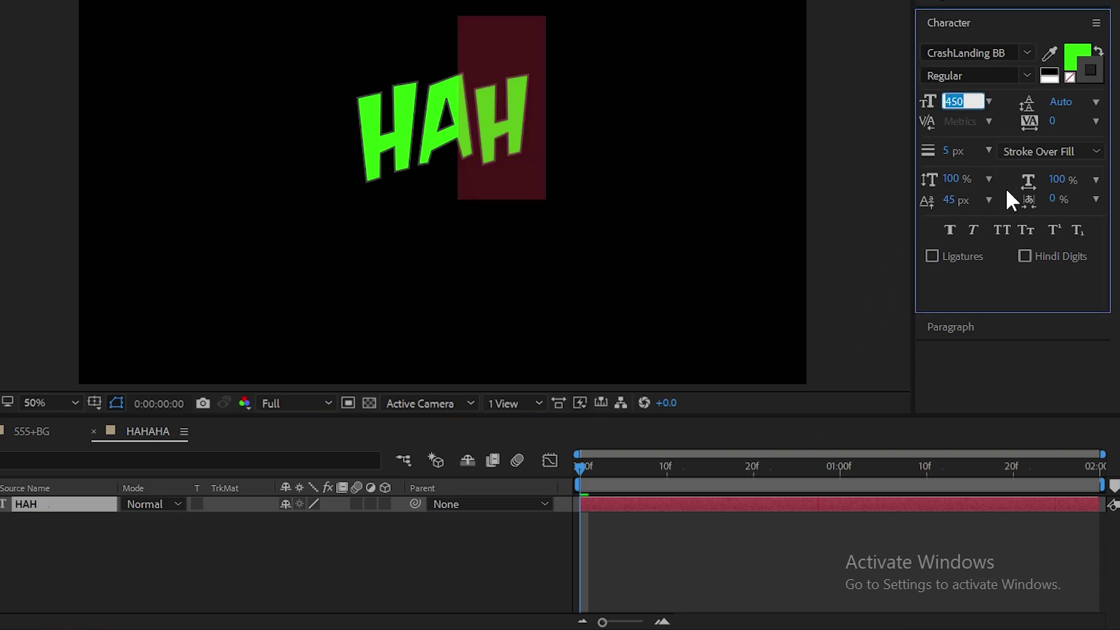
type("400")
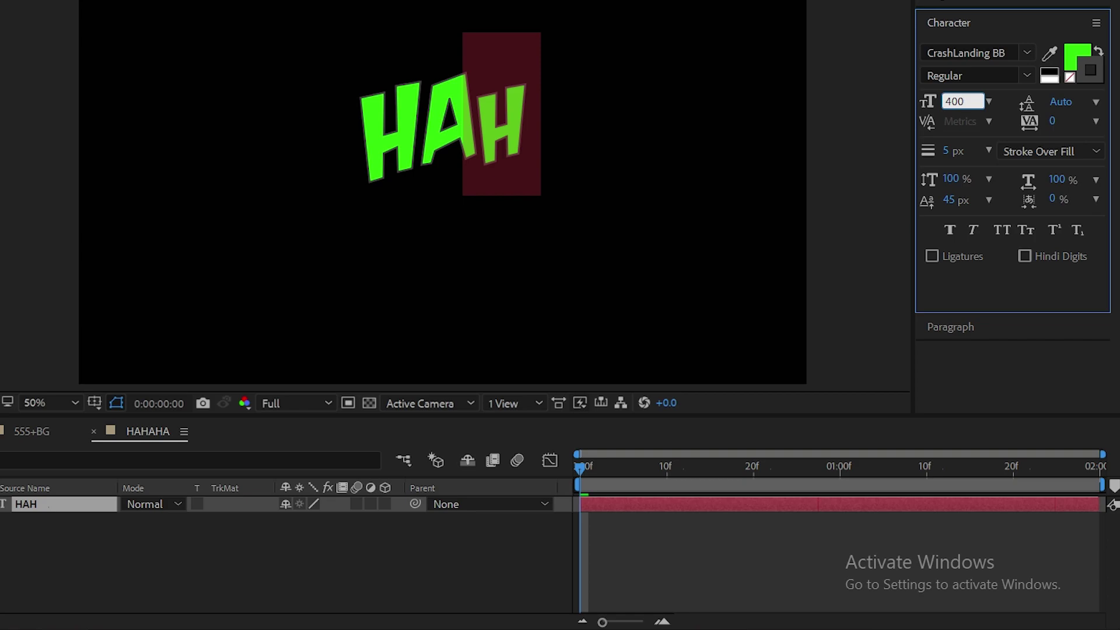
left_click_drag(950, 200, 979, 198)
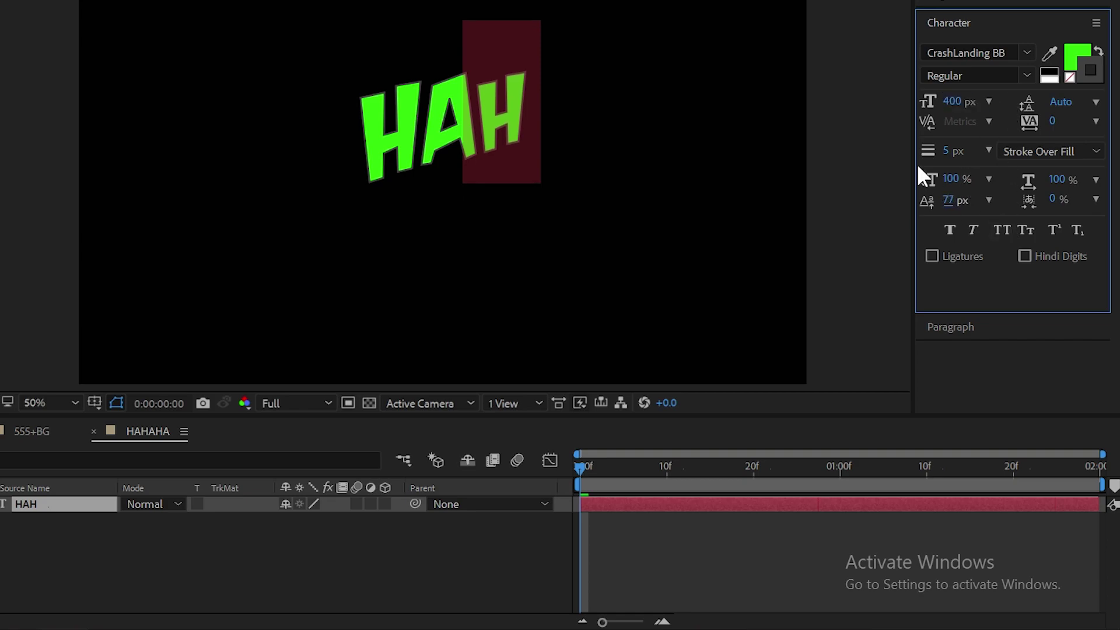
key("Right")
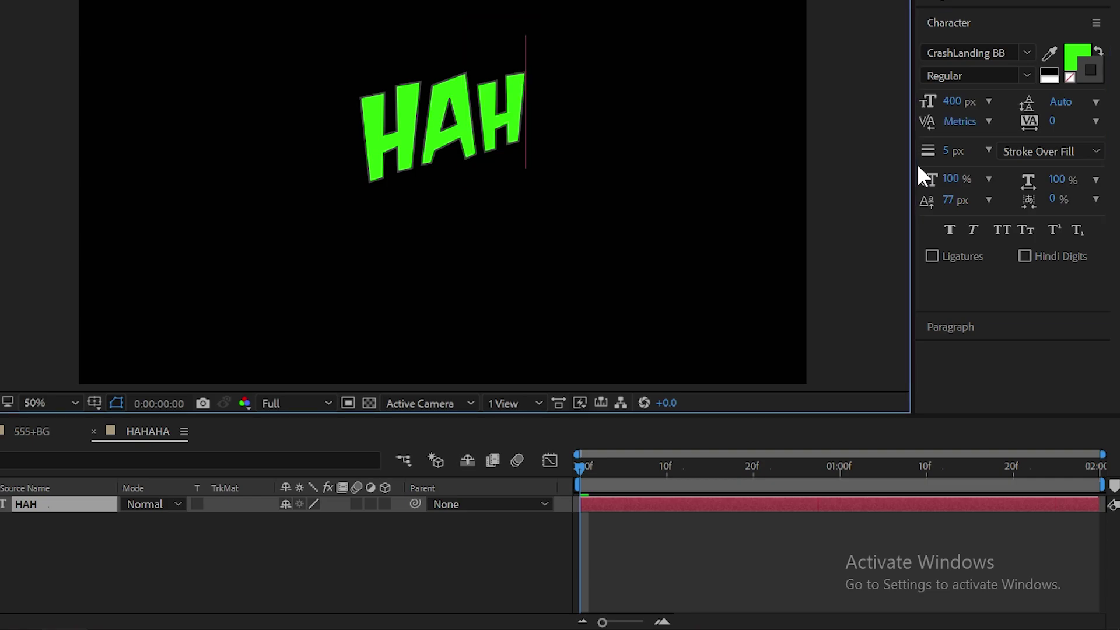
Add an A at 350 px and a fifth-letter H, both lifted higher by baseline shift.
type("A")
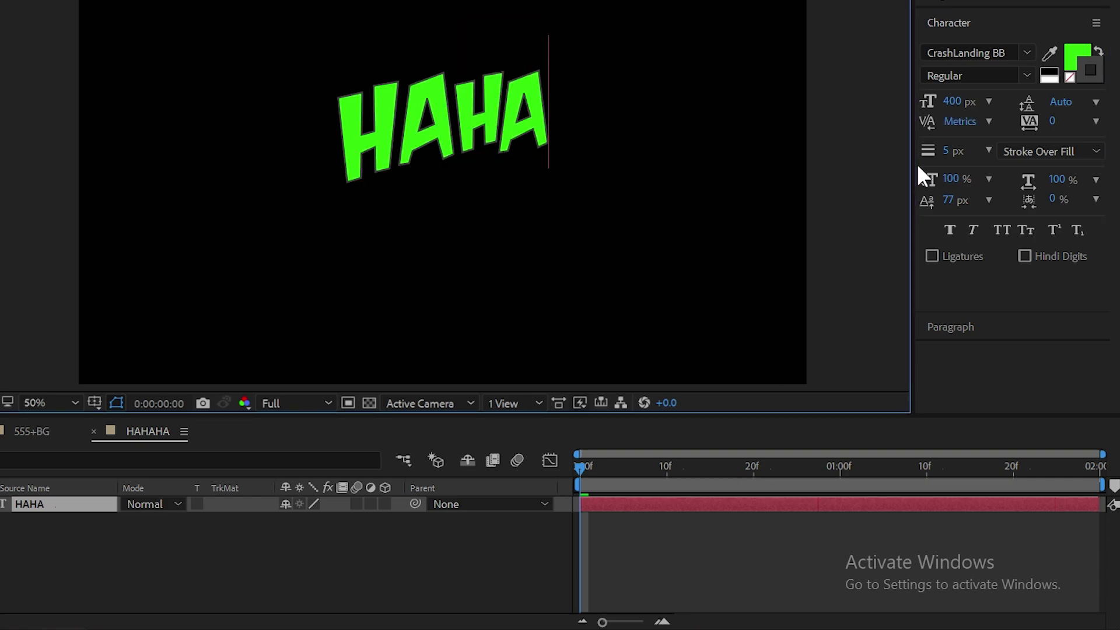
key("shift+Left")
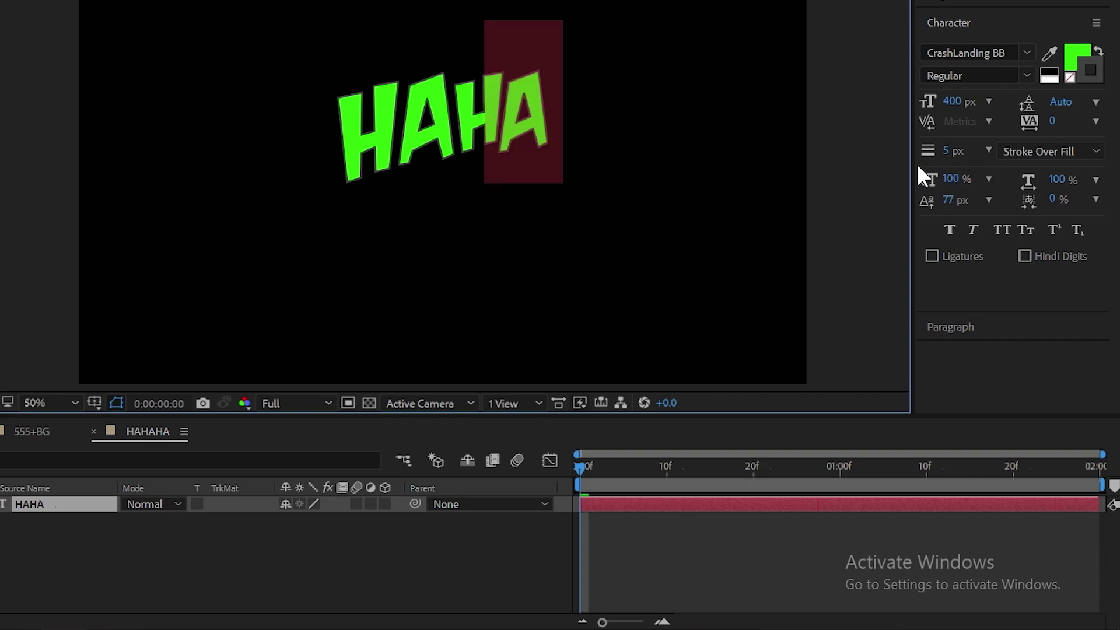
left_click(950, 104)
type("3")
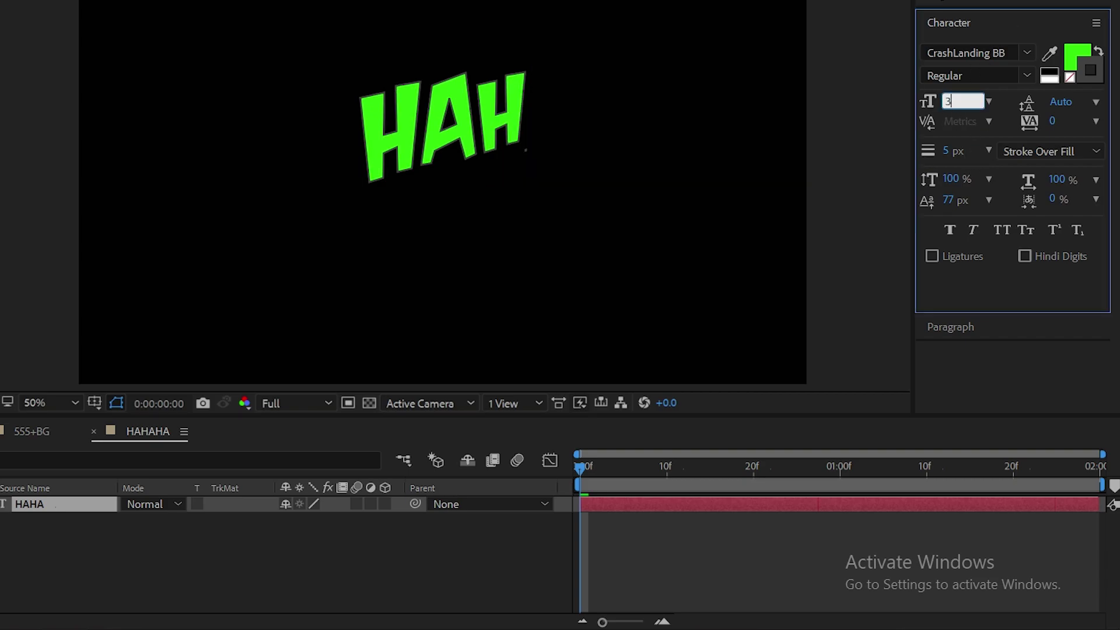
type("50")
key("Return")
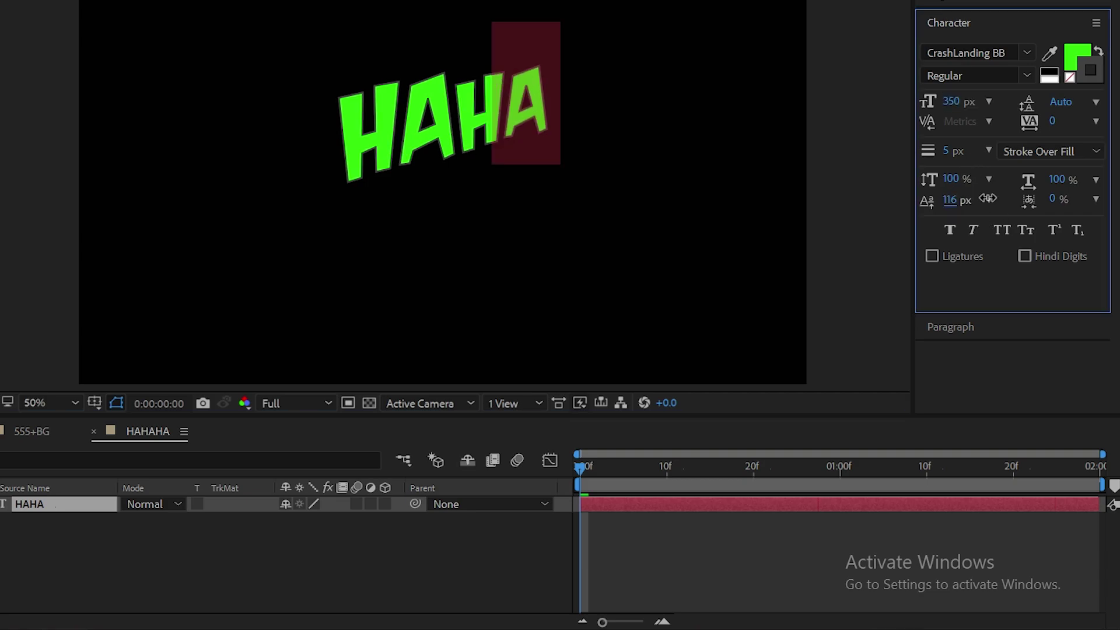
left_click_drag(952, 204, 989, 198)
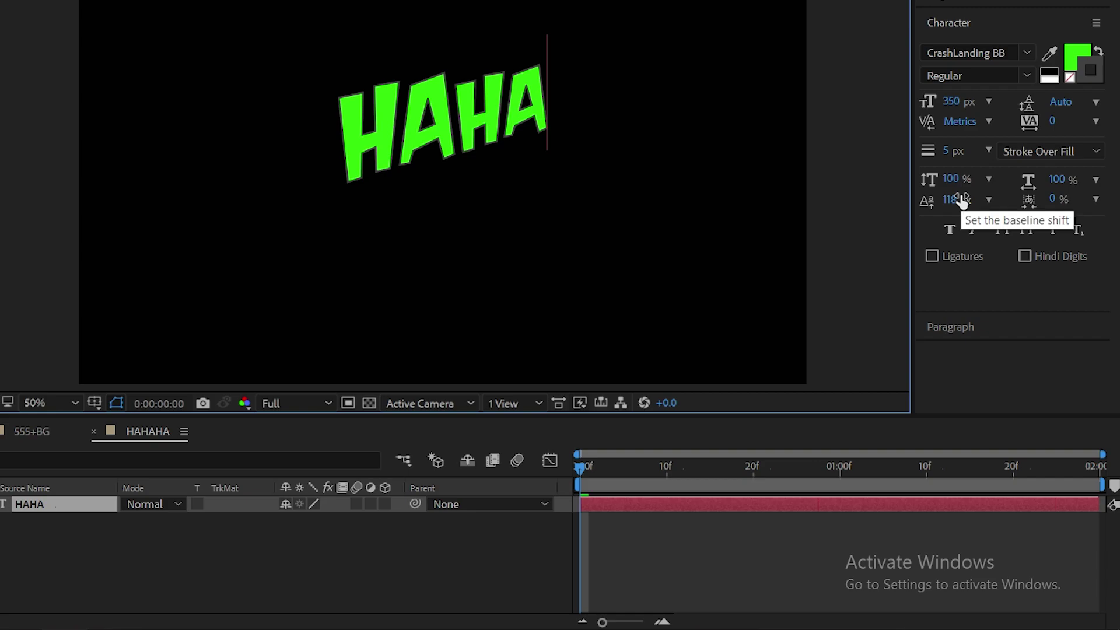
type("H")
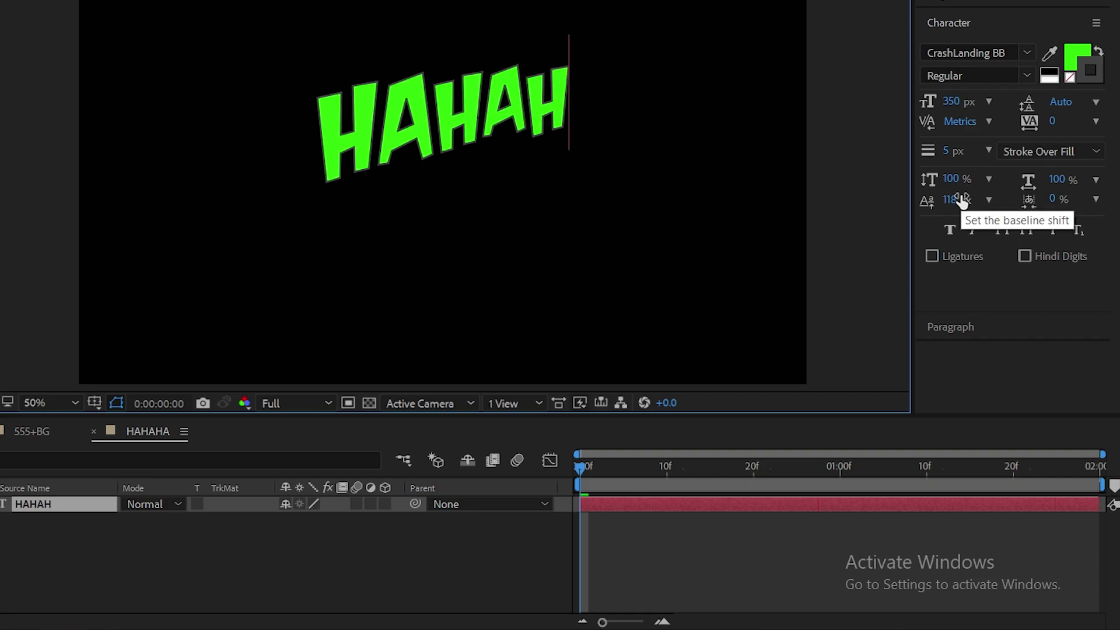
key("shift+Left")
left_click_drag(962, 202, 978, 199)
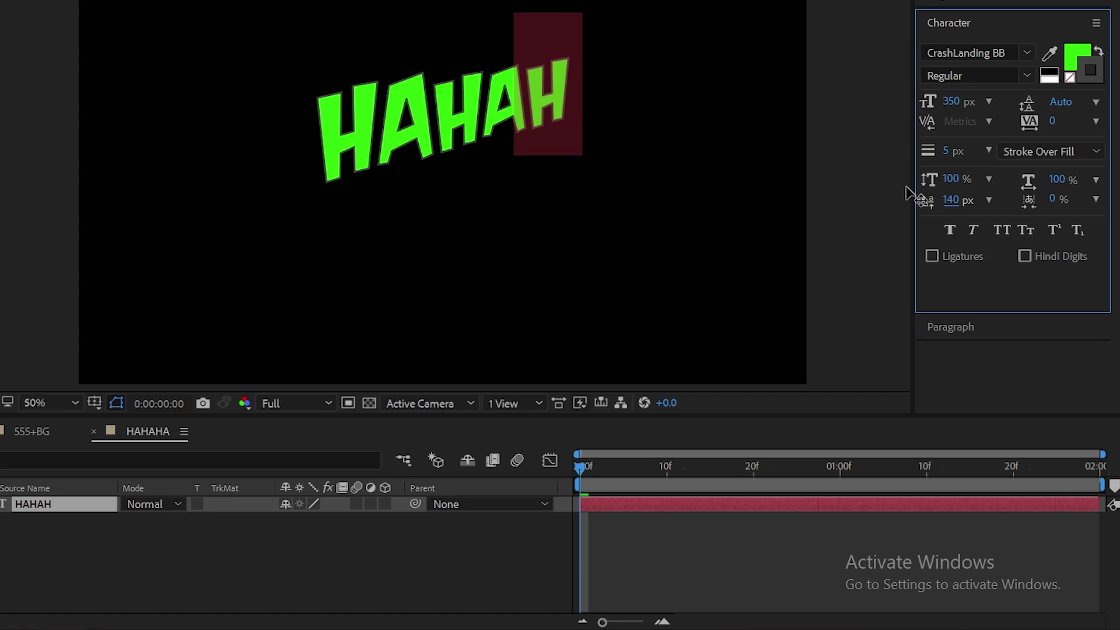
Add the final A at 280 px raised higher, resize the fifth H to 330 px, then exit editing.
type("A")
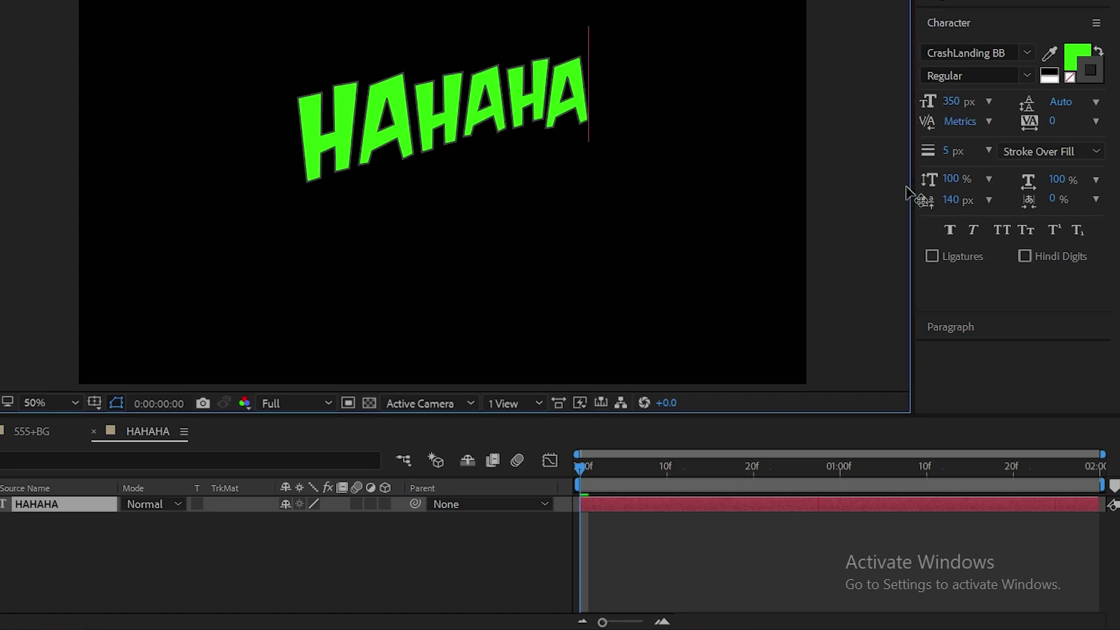
key("shift+Left")
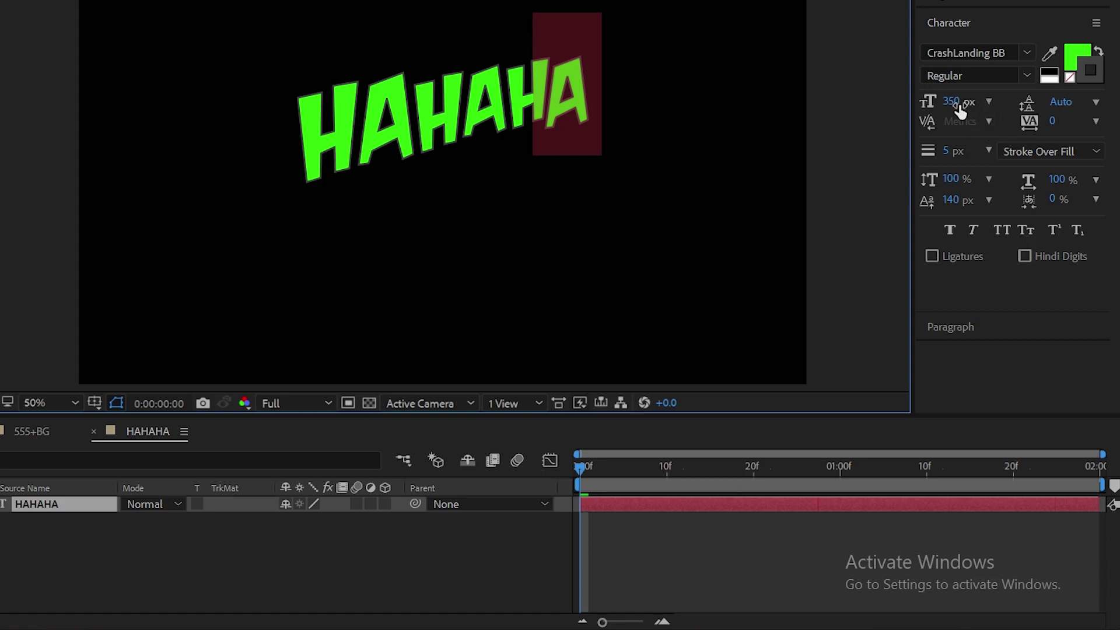
left_click(956, 102)
type("280")
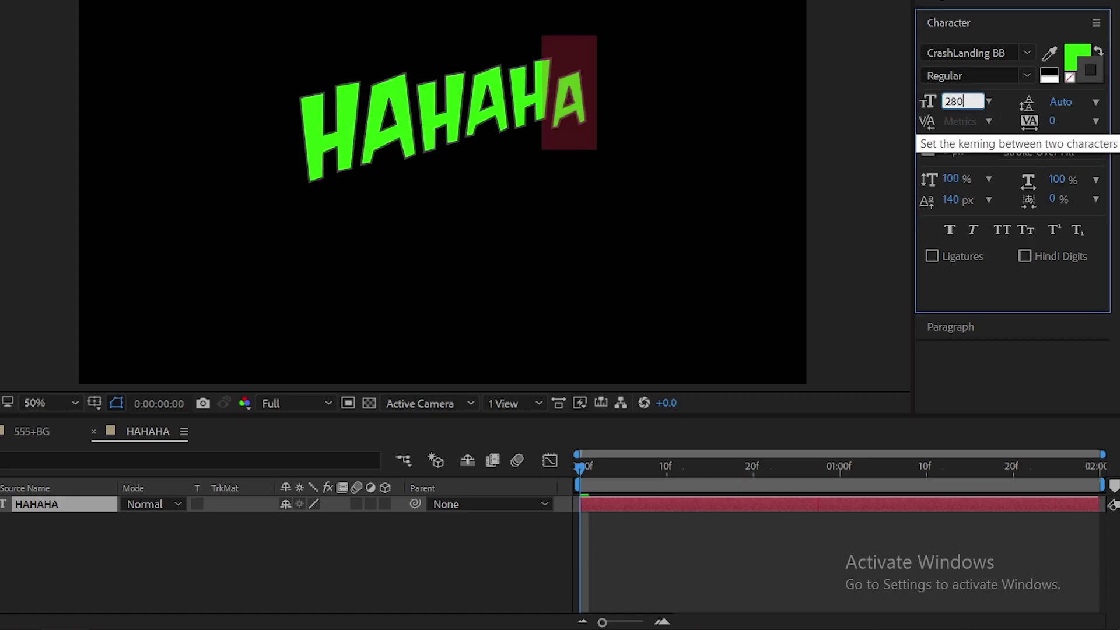
key("Return")
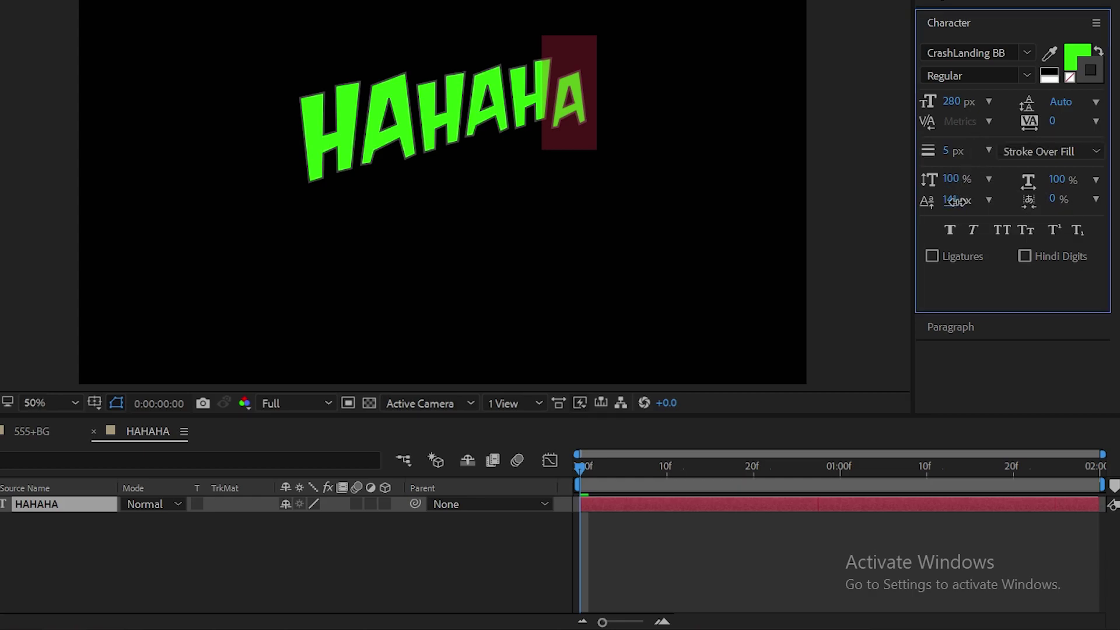
left_click_drag(957, 201, 974, 194)
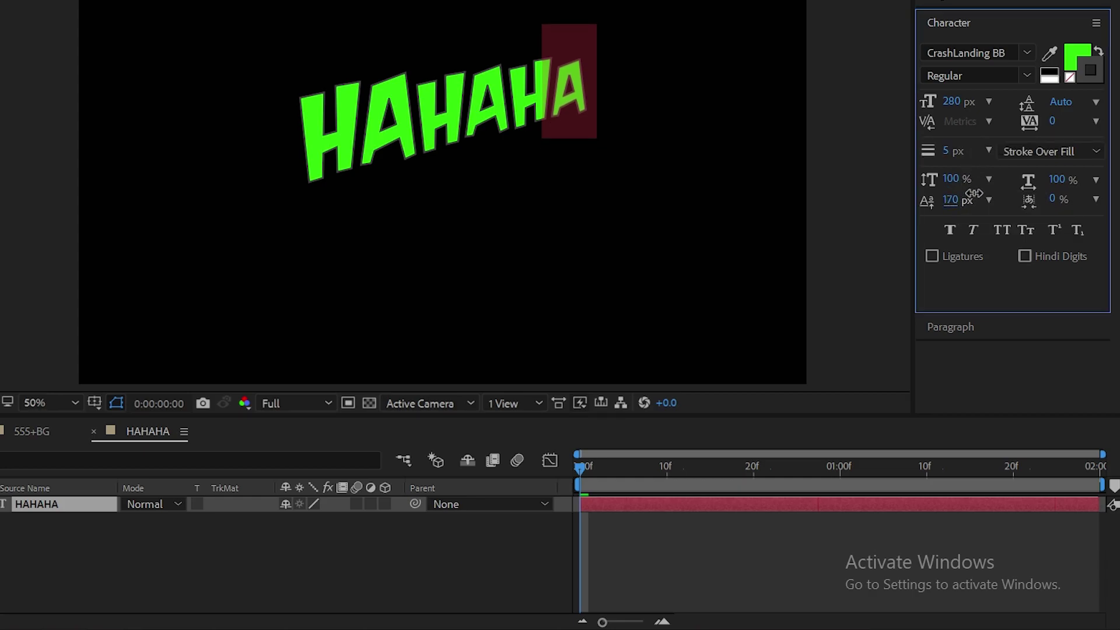
key("Left")
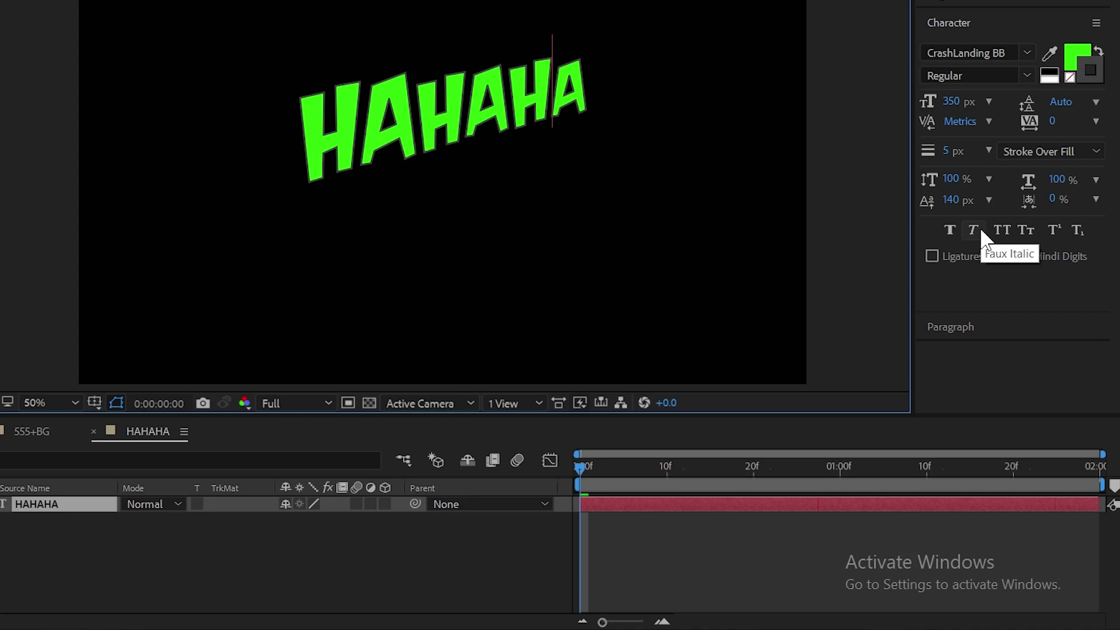
key("shift+Left")
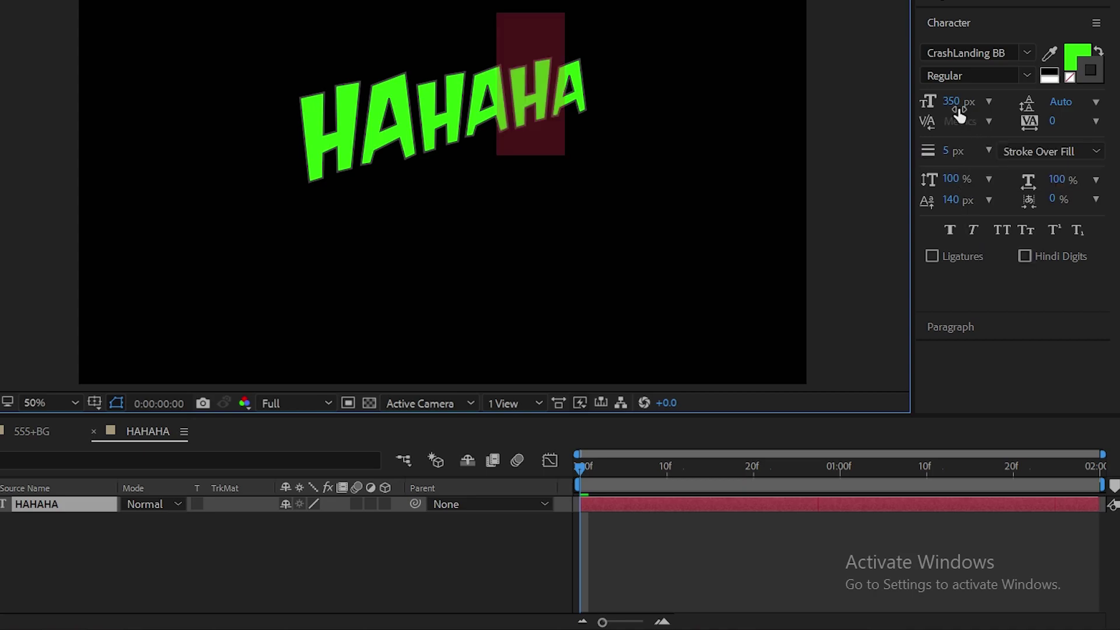
left_click(954, 102)
type("330")
key("Return")
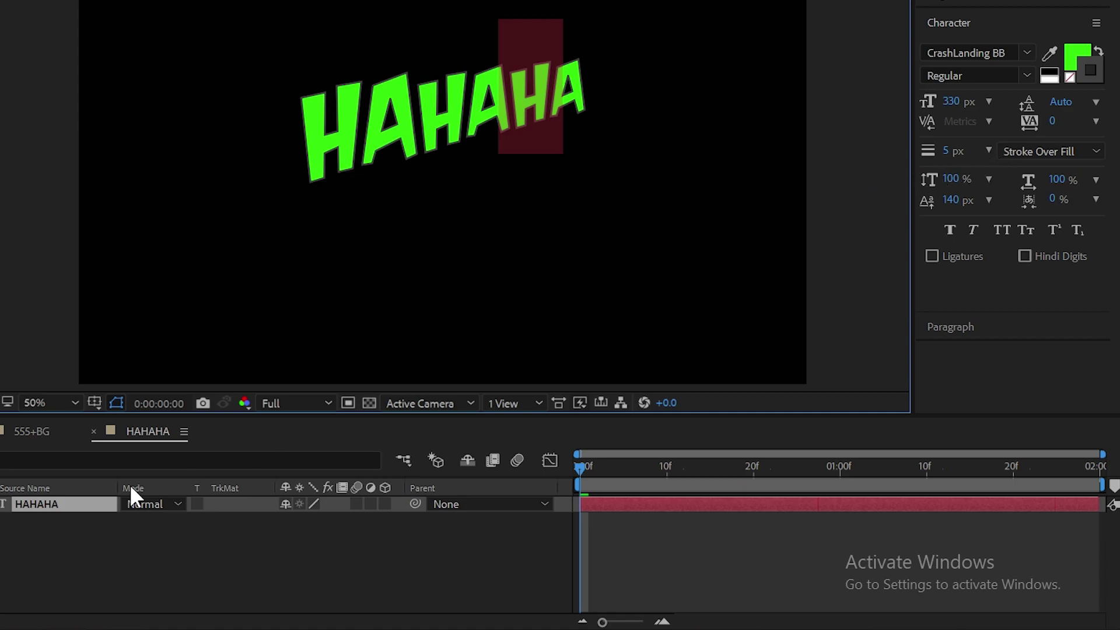
left_click(85, 506)
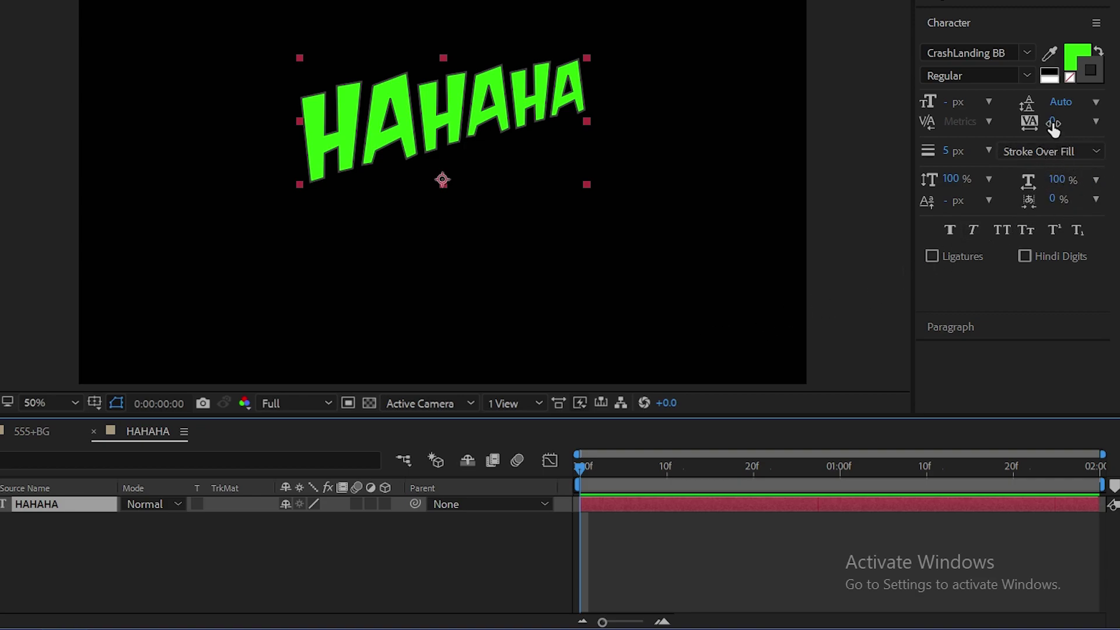
Scrub HAHAHA's tracking to -67, then toggle the transparency grid on and off.
left_click_drag(1052, 124, 997, 136)
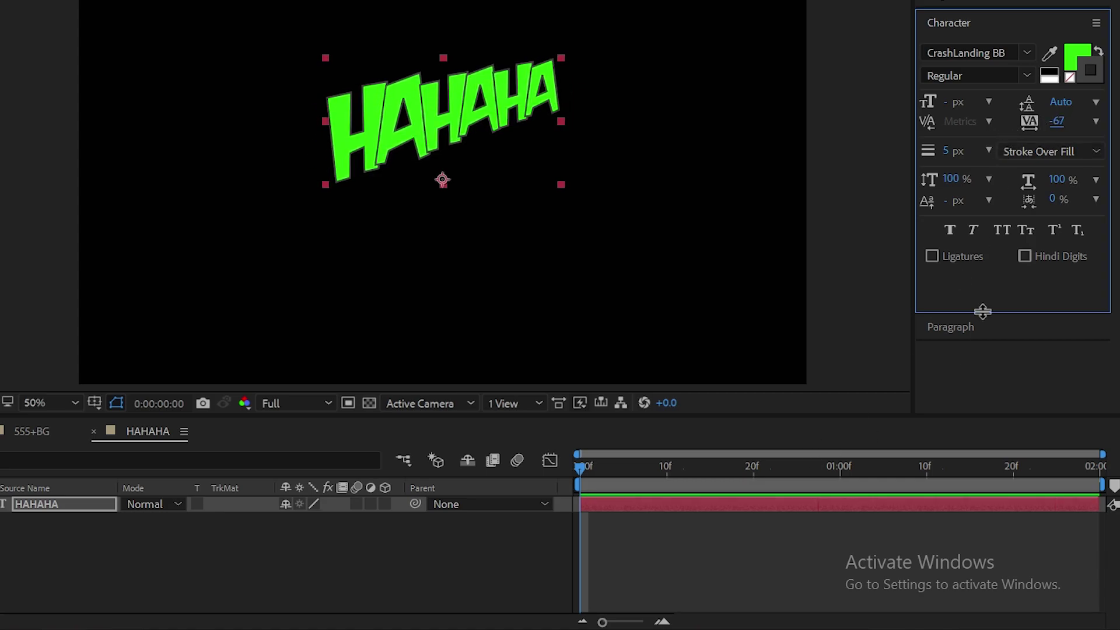
left_click(369, 403)
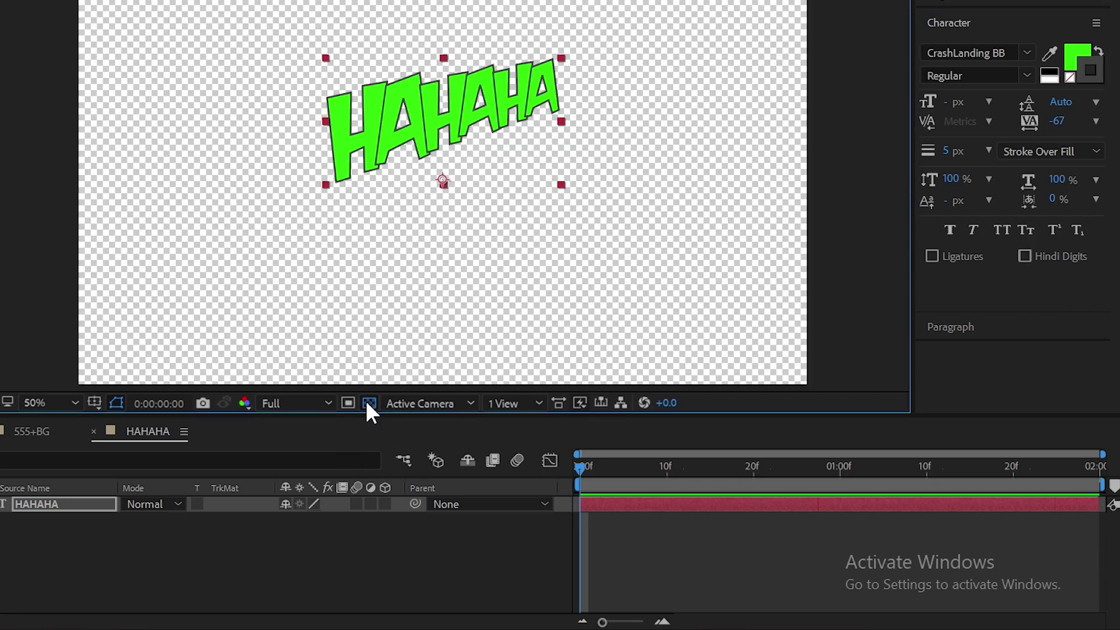
left_click(369, 404)
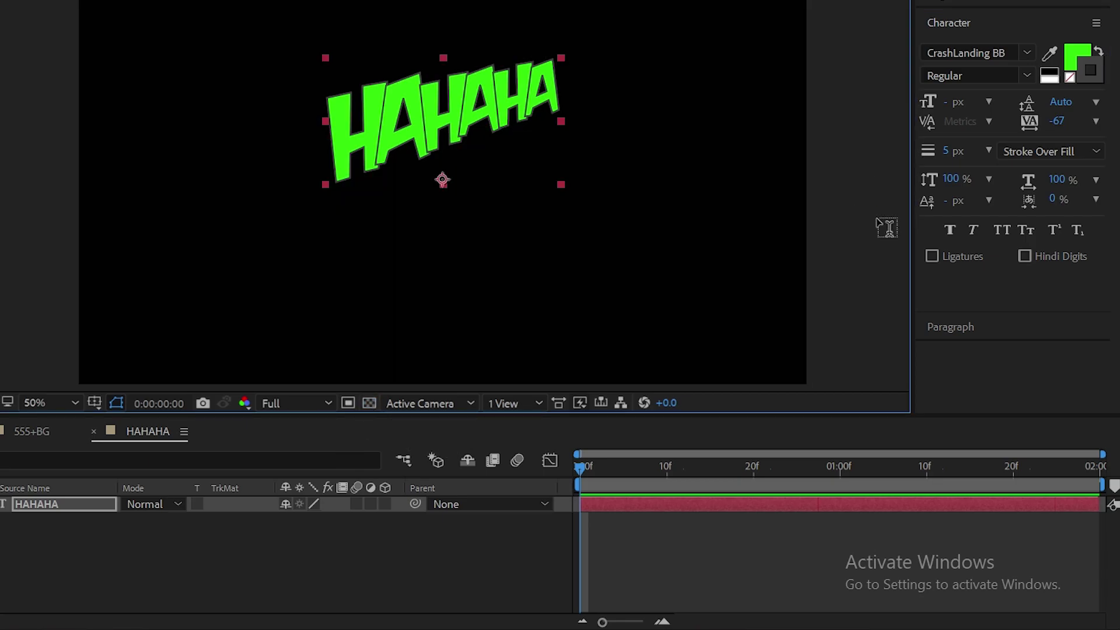
Center the HAHAHA anchor point and layer, and start keyframing Position about one second in.
key("p")
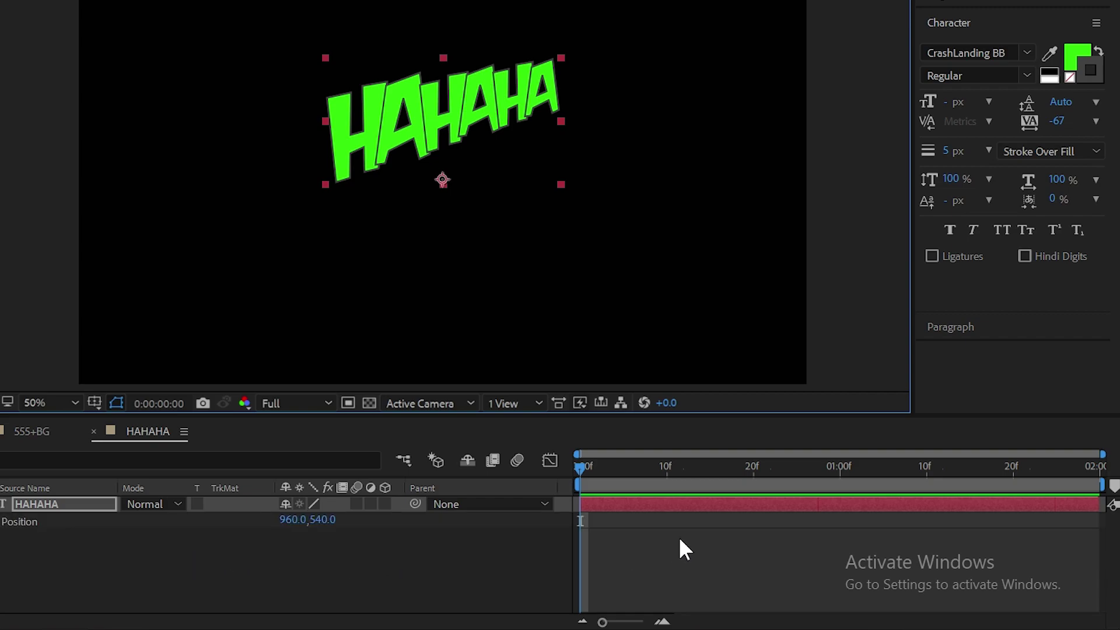
left_click_drag(839, 474, 880, 466)
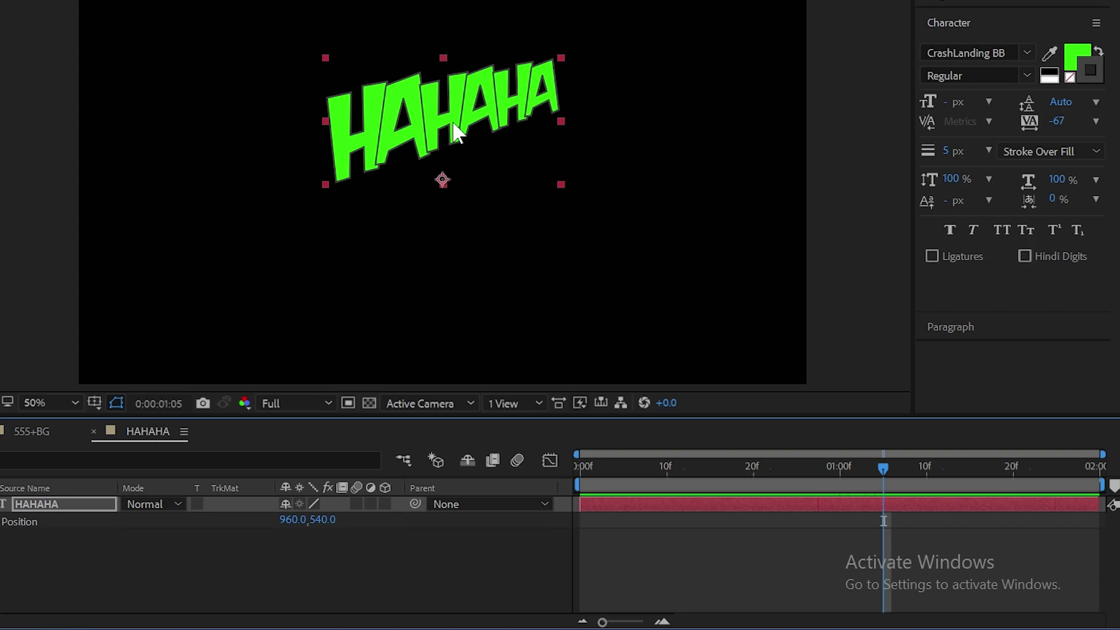
key("ctrl+alt+Home")
key("ctrl+Home")
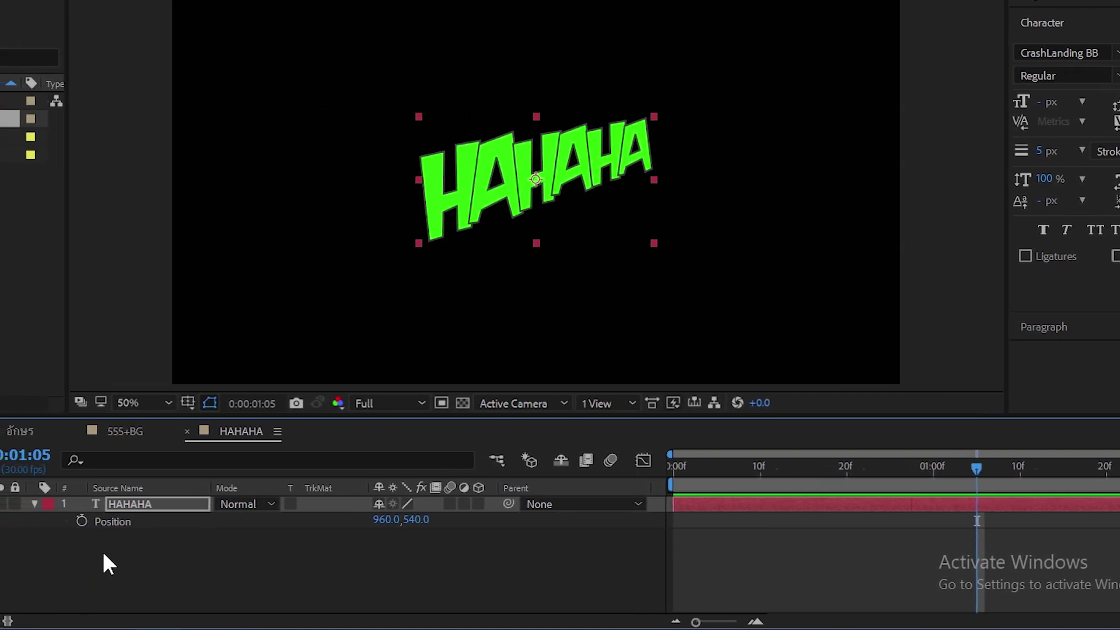
left_click(118, 520)
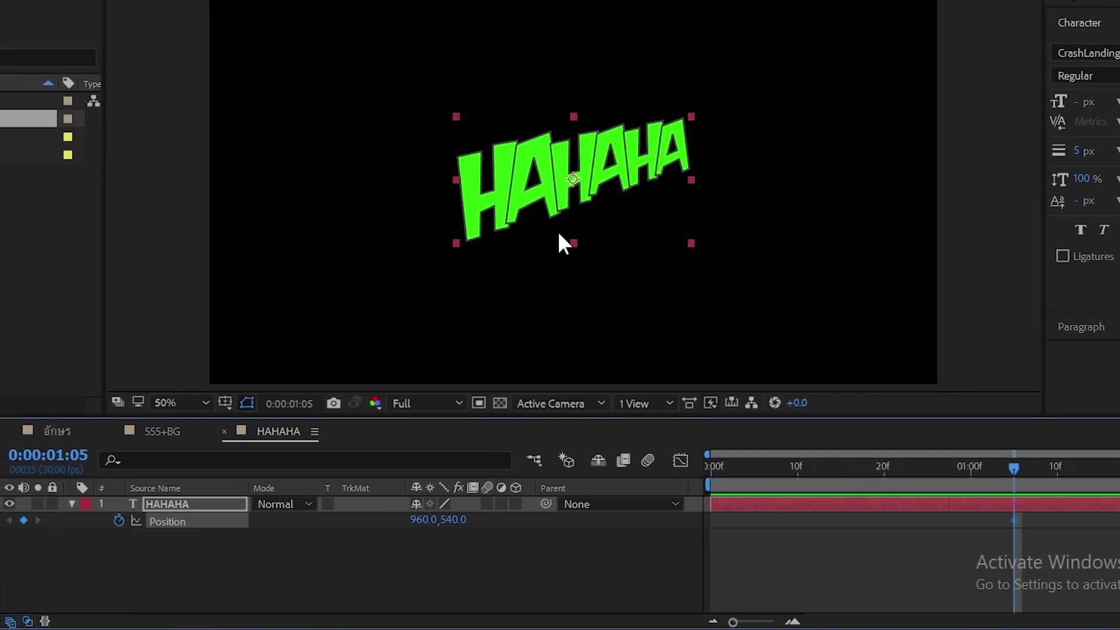
Keyframe the text off the right edge, at lower left (-140,922) on frame 0, and on frame 22.
left_click_drag(598, 177, 921, 58)
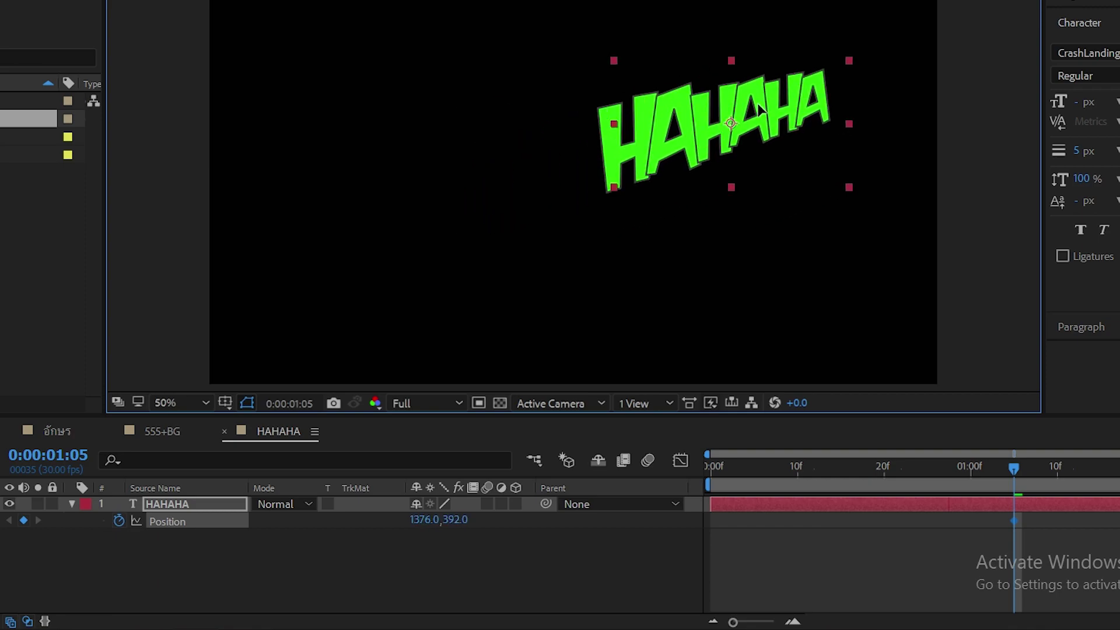
left_click_drag(927, 50, 999, 56)
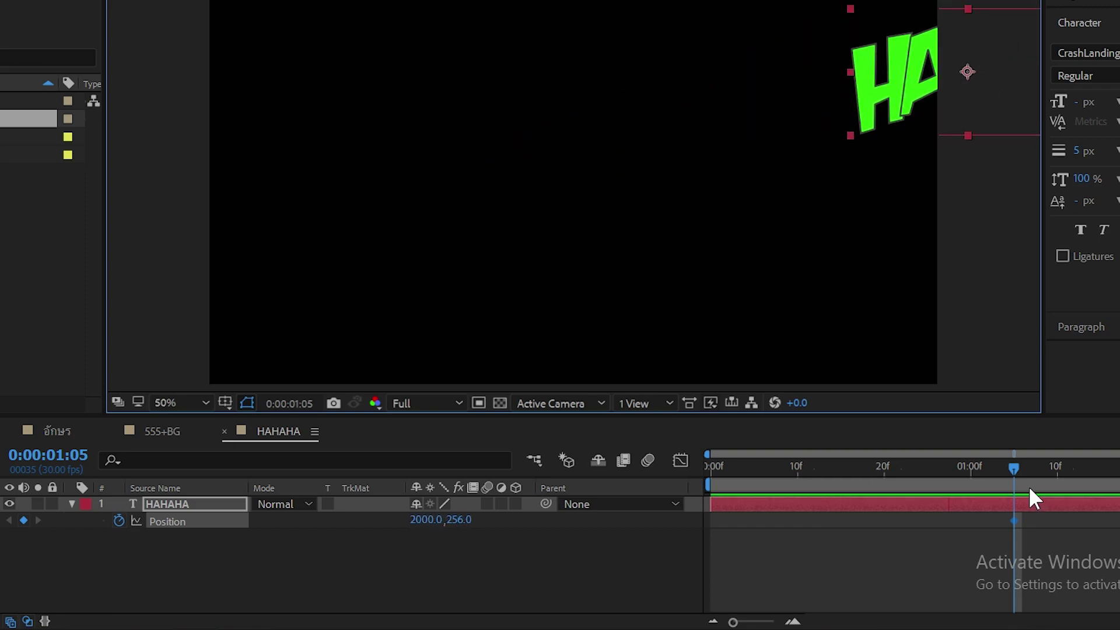
left_click_drag(1012, 468, 635, 477)
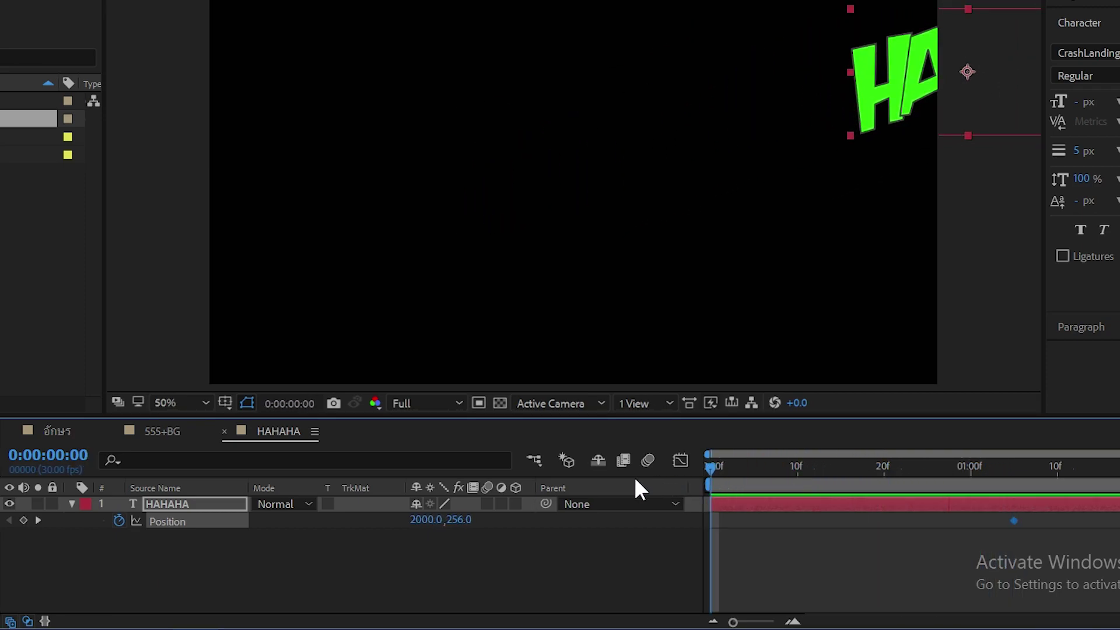
mouse_move(913, 61)
left_mouse_down()
mouse_move(237, 282)
mouse_move(99, 316)
left_mouse_up()
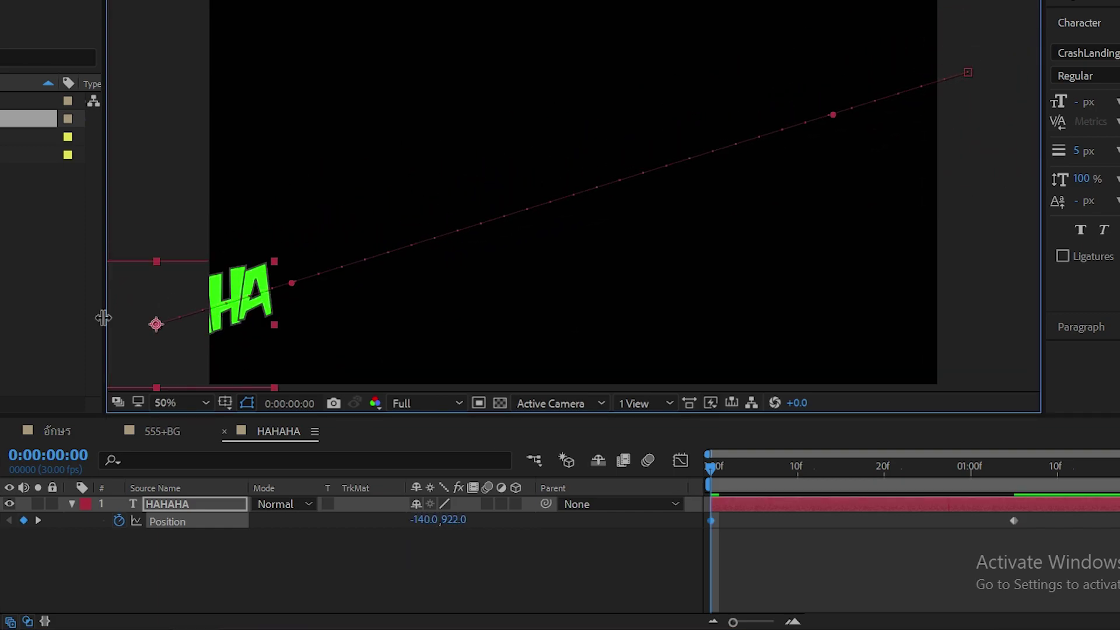
mouse_move(711, 468)
left_mouse_down()
mouse_move(911, 468)
mouse_move(900, 470)
left_mouse_up()
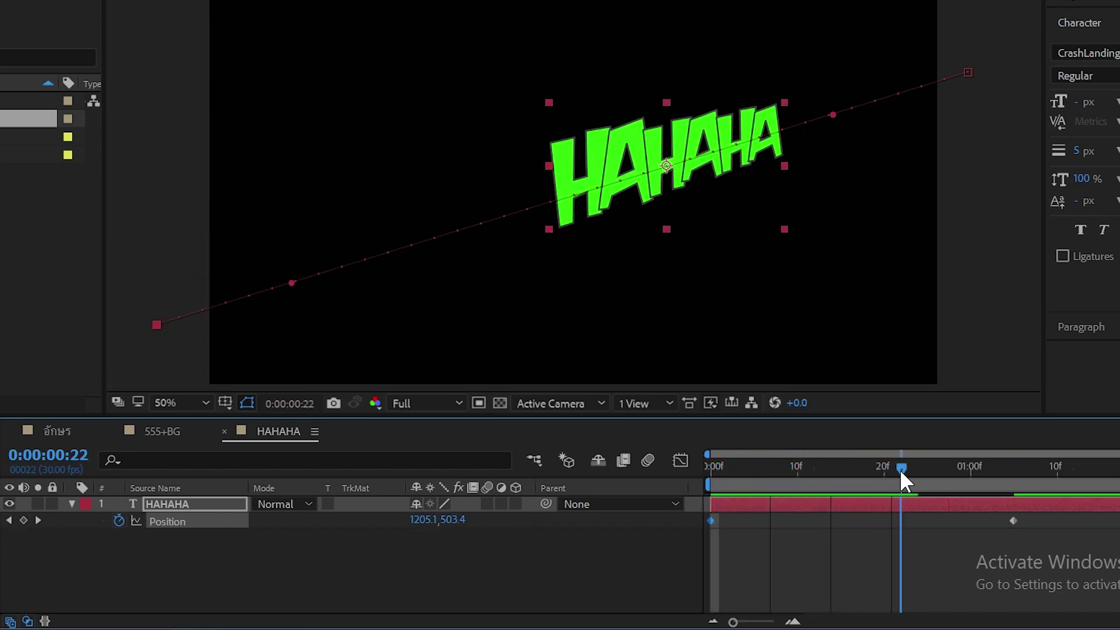
left_click(23, 520)
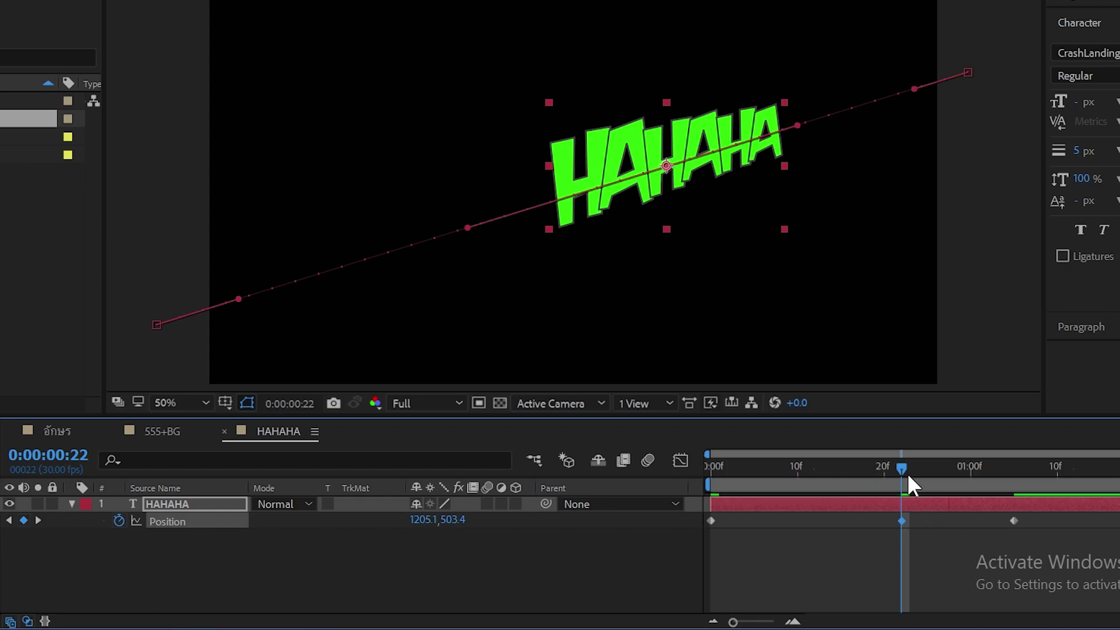
left_click_drag(900, 468, 917, 466)
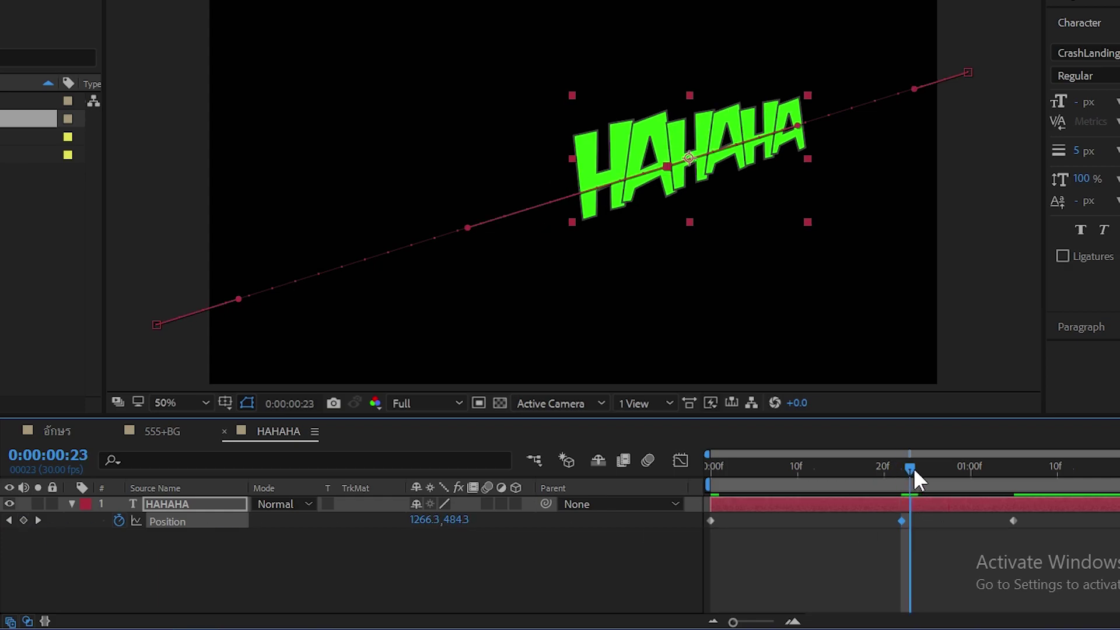
key("Home")
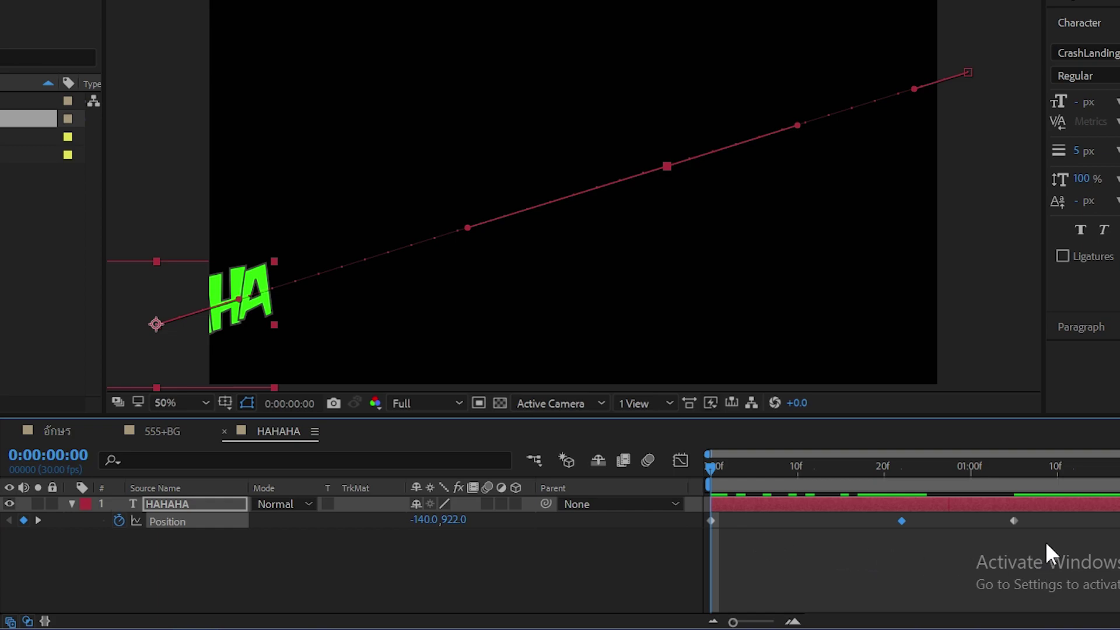
Select all three Position keyframes and bring up their keyframe options menu.
left_click_drag(1045, 541, 695, 498)
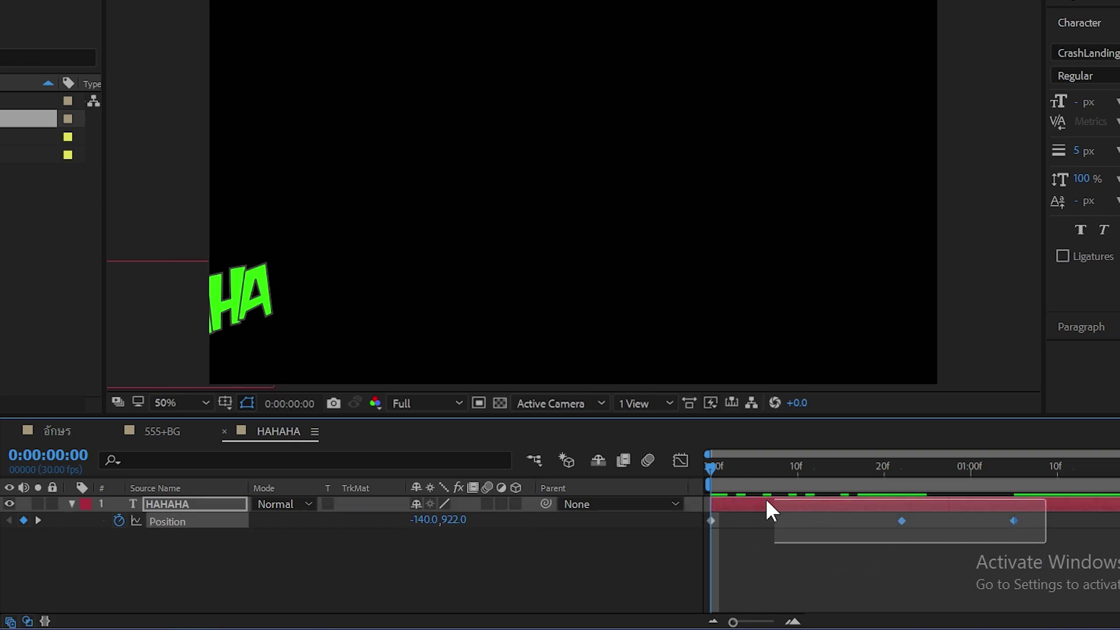
right_click(904, 518)
mouse_move(947, 509)
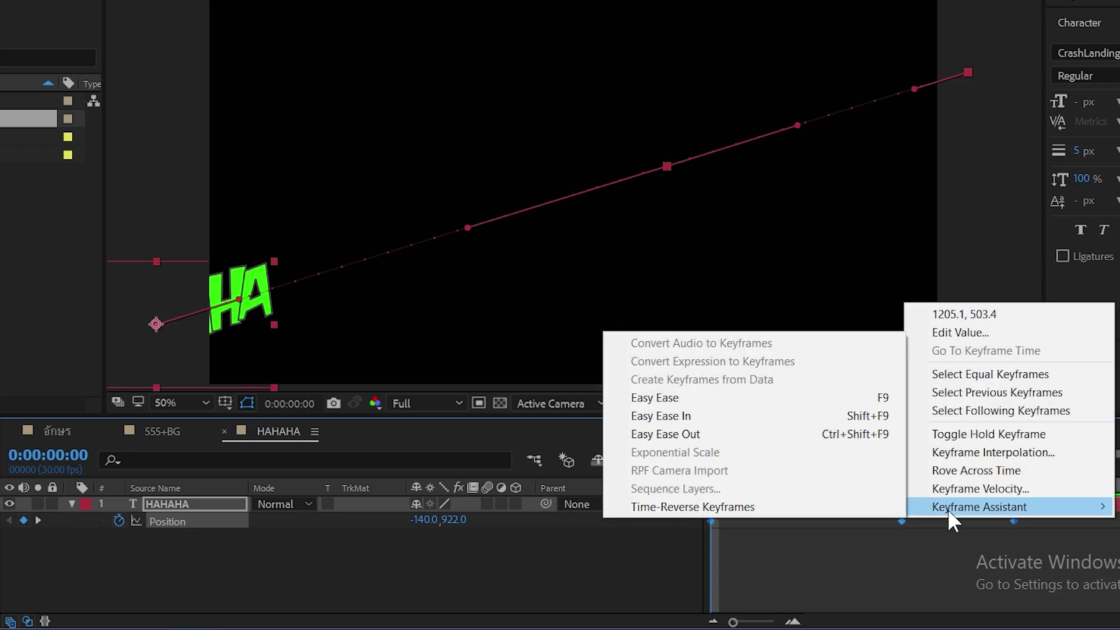
Reverse HAHAHA's Position keyframes, move a new frame-17 key to 01:00f and the middle key to frame 5.
left_click(747, 509)
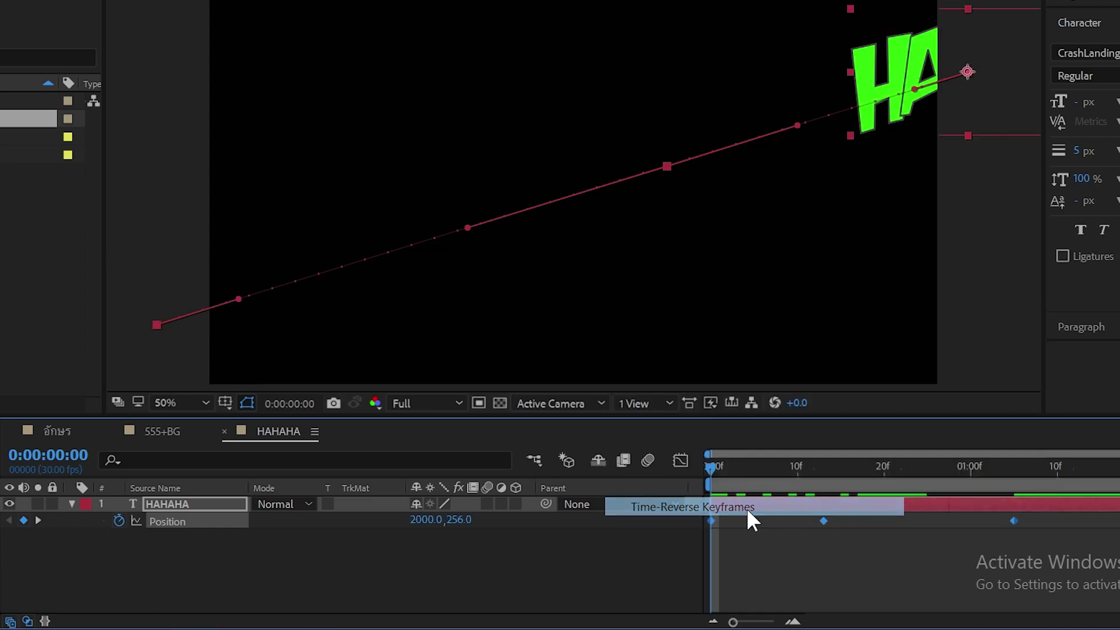
mouse_move(834, 476)
left_mouse_down()
mouse_move(698, 464)
mouse_move(832, 477)
mouse_move(882, 497)
mouse_move(827, 484)
mouse_move(861, 496)
left_mouse_up()
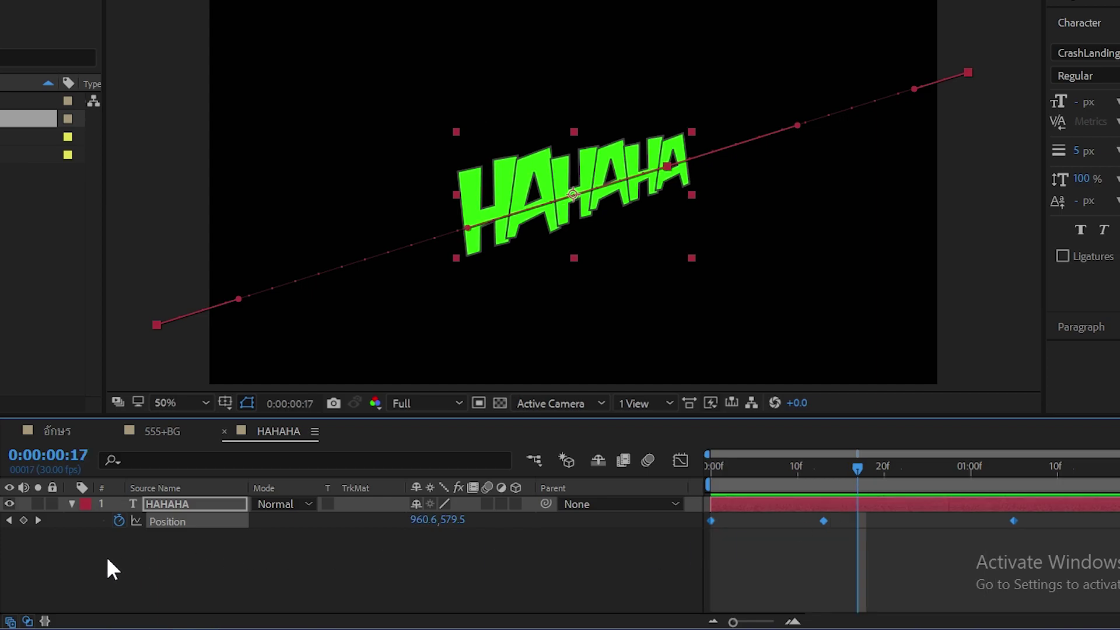
left_click(24, 520)
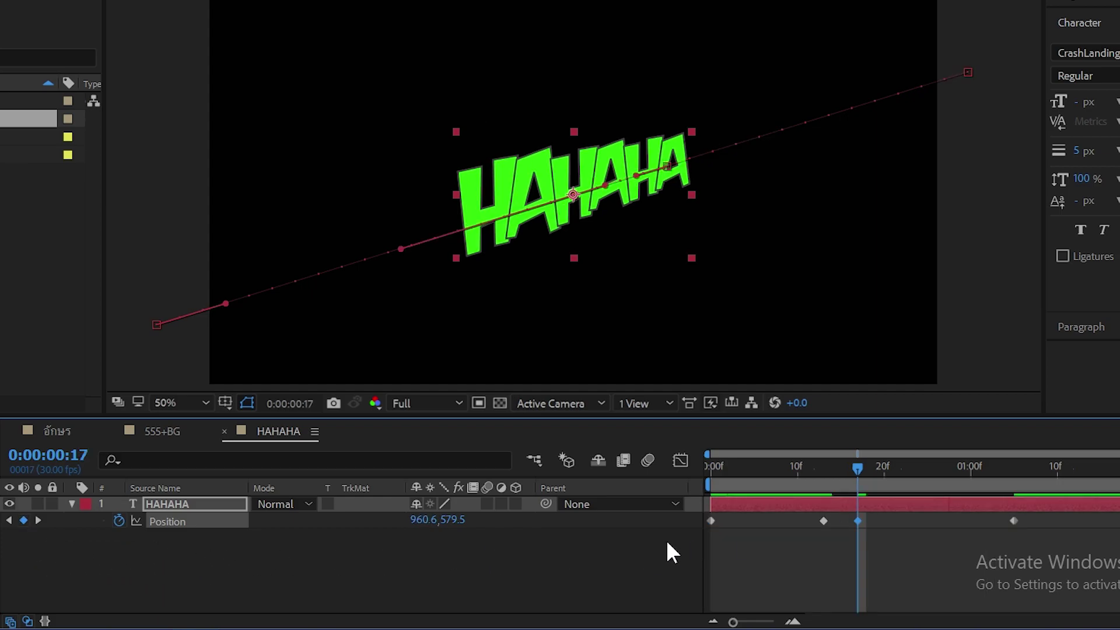
left_click(971, 472)
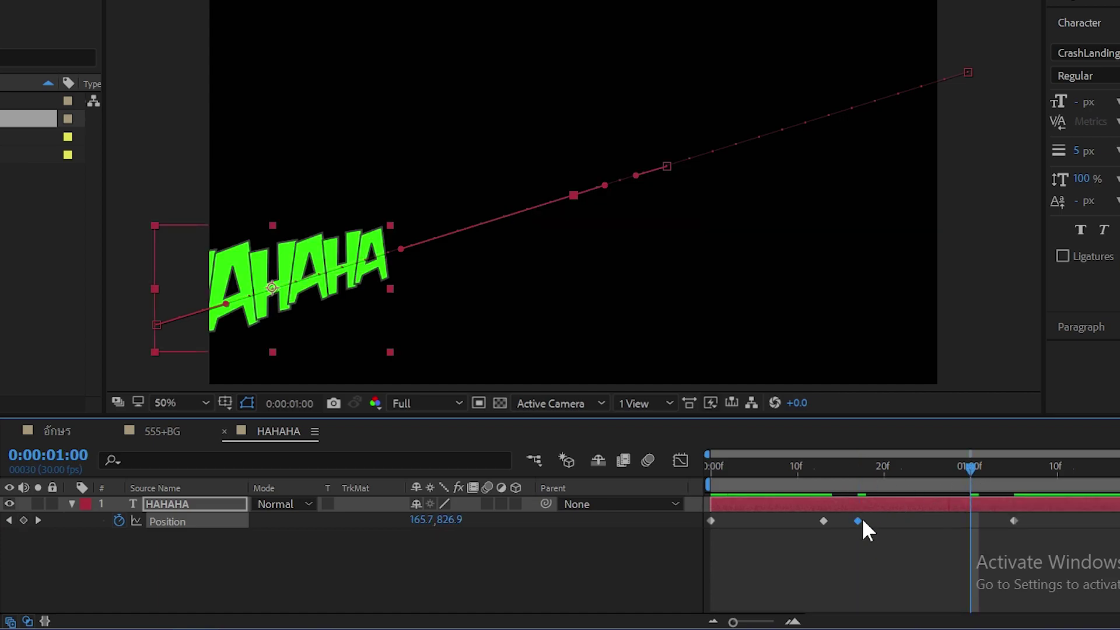
left_click_drag(857, 520, 964, 533)
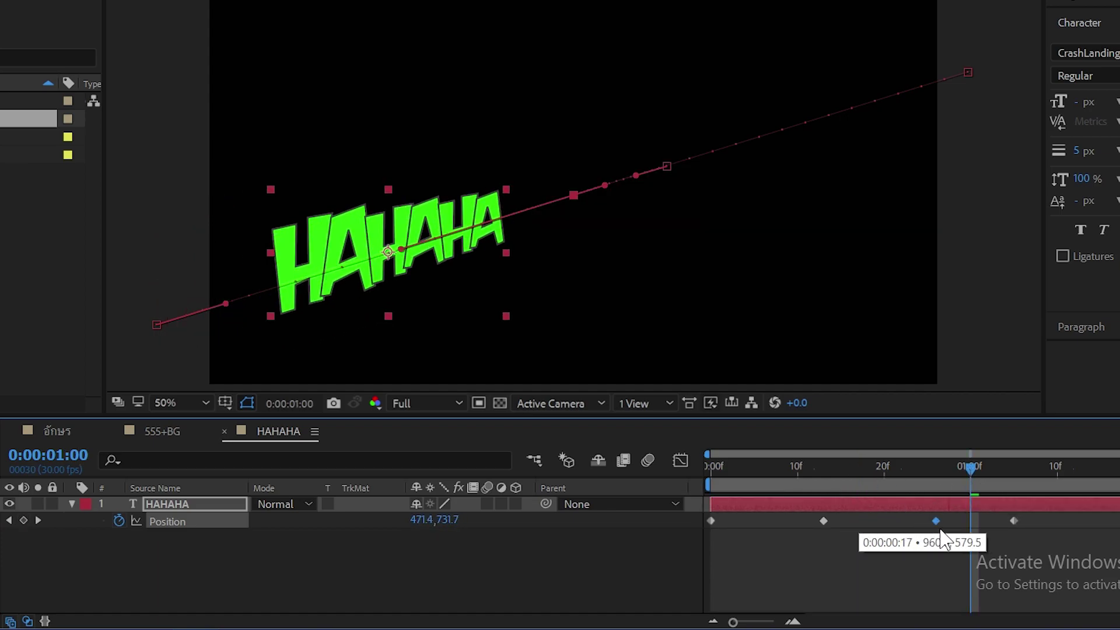
left_click(737, 460)
left_click(752, 468)
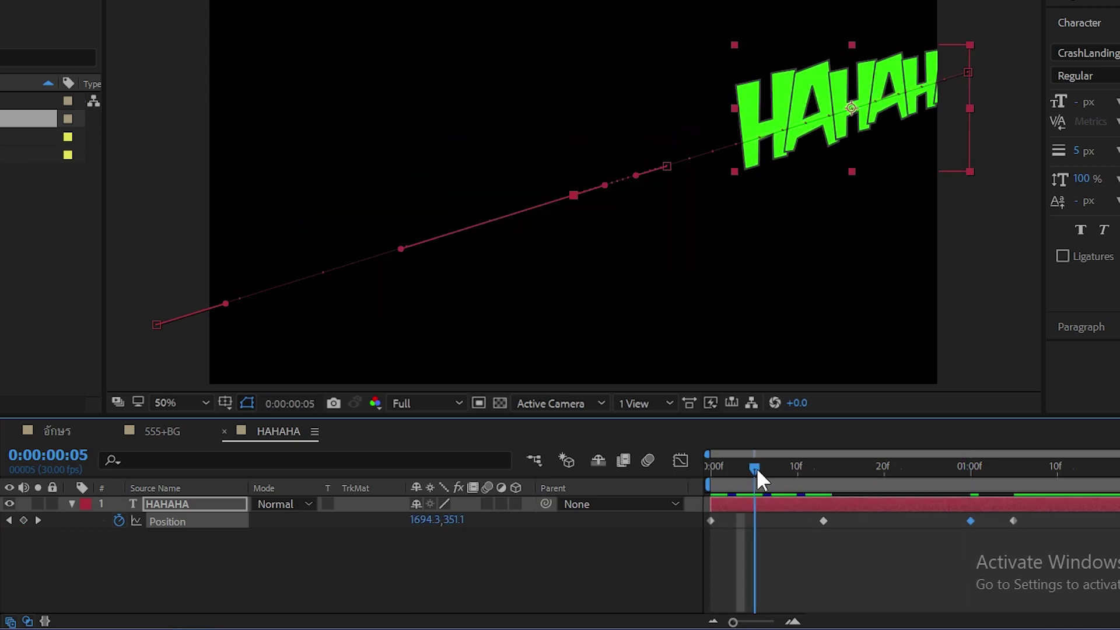
left_click_drag(822, 521, 756, 521)
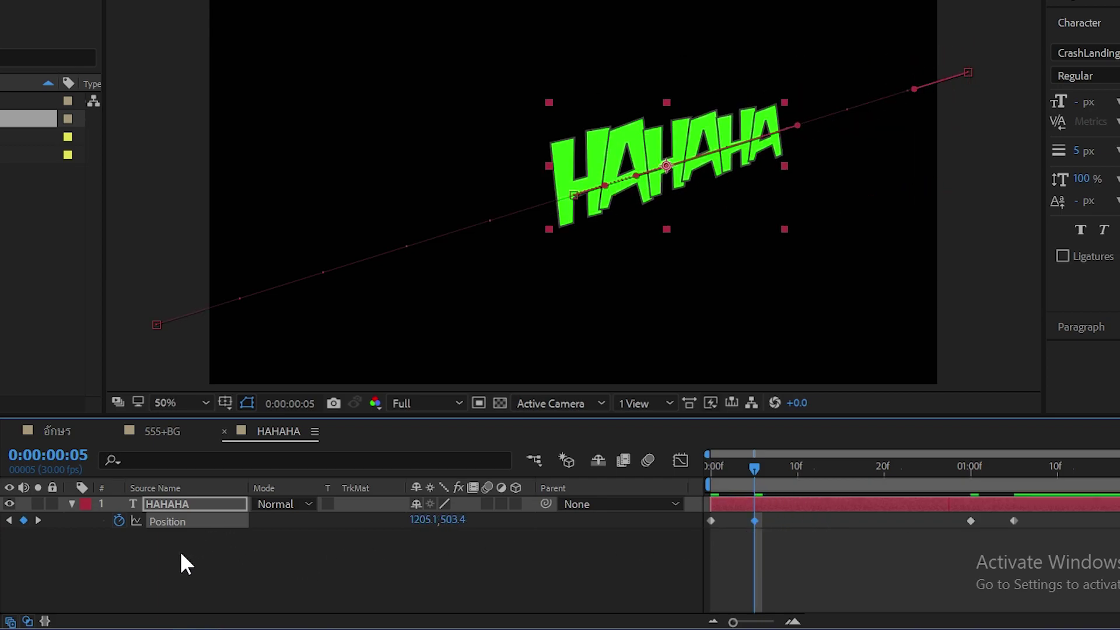
Add HAHAHA Scale and Opacity keyframes at frame 5 and at one second.
key("shift+s")
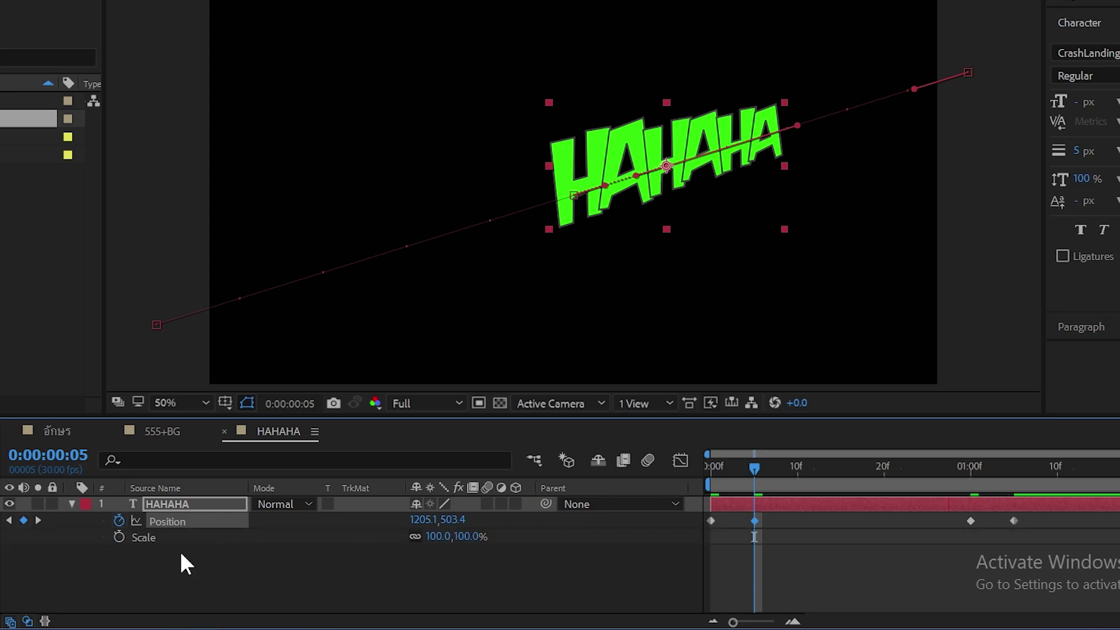
key("shift+t")
left_click(119, 536)
left_click(118, 553)
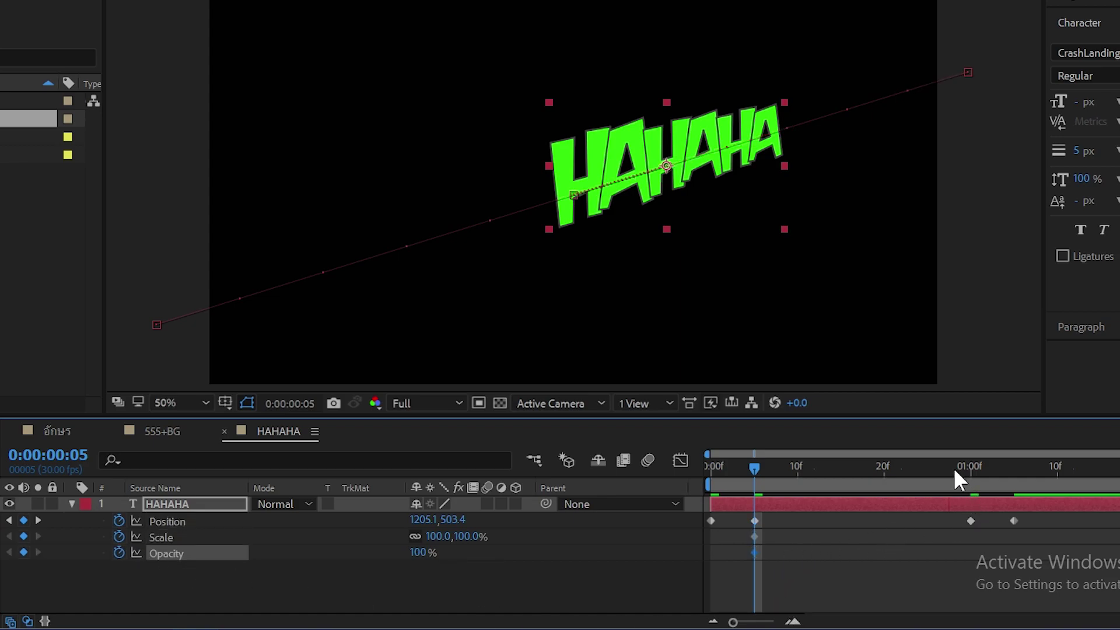
left_click(38, 520)
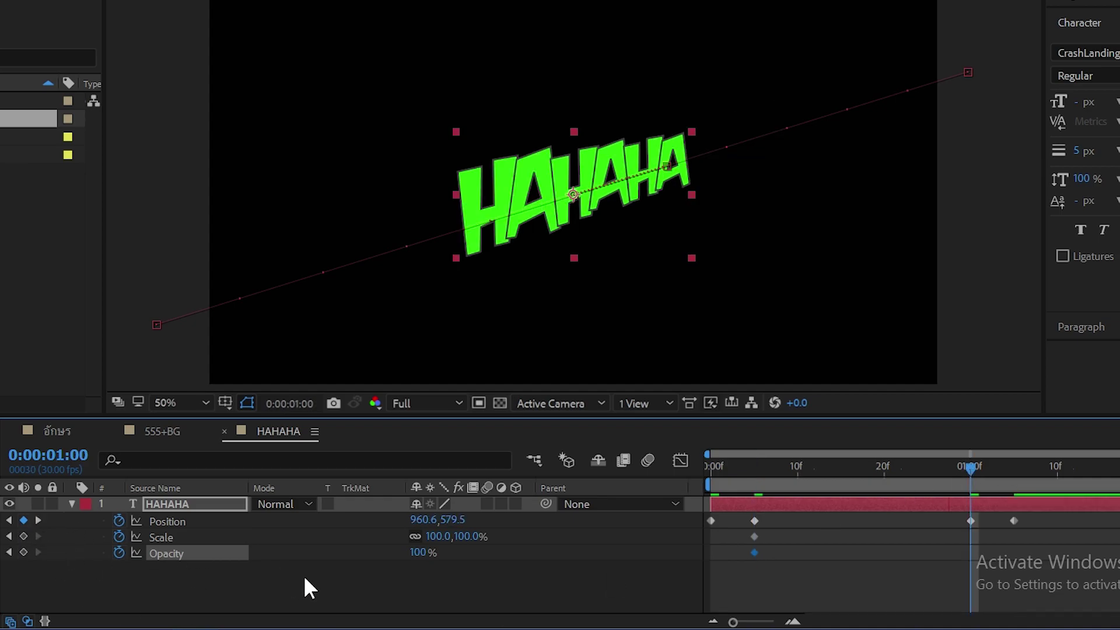
left_click(23, 536)
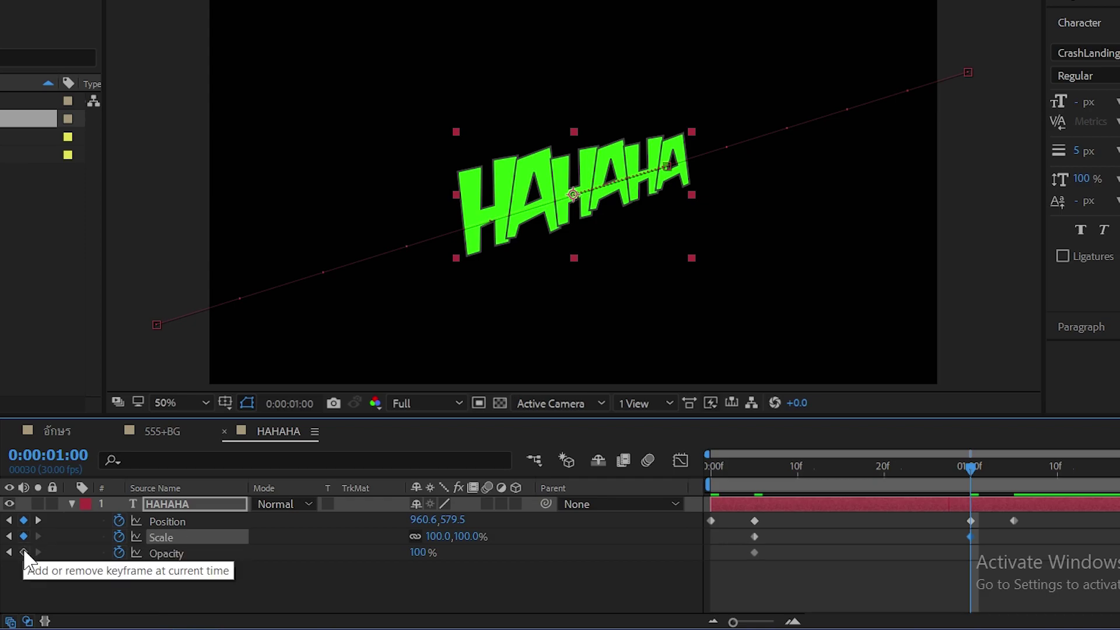
left_click(23, 552)
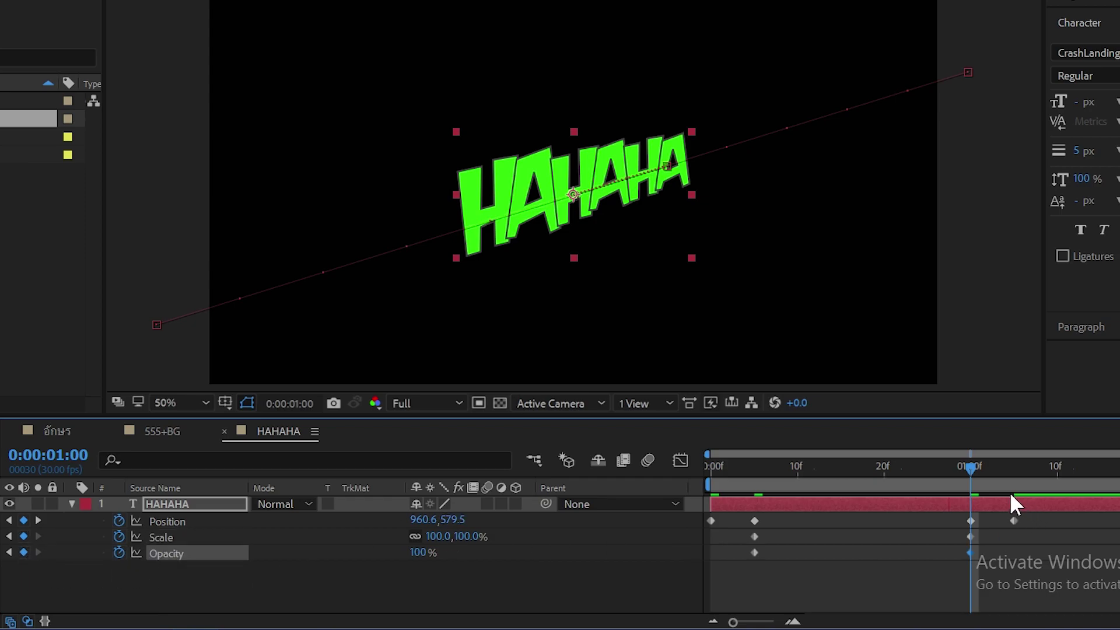
At the last keyframe (1:05), set Opacity and Scale to 0%.
left_click_drag(969, 468, 1014, 468)
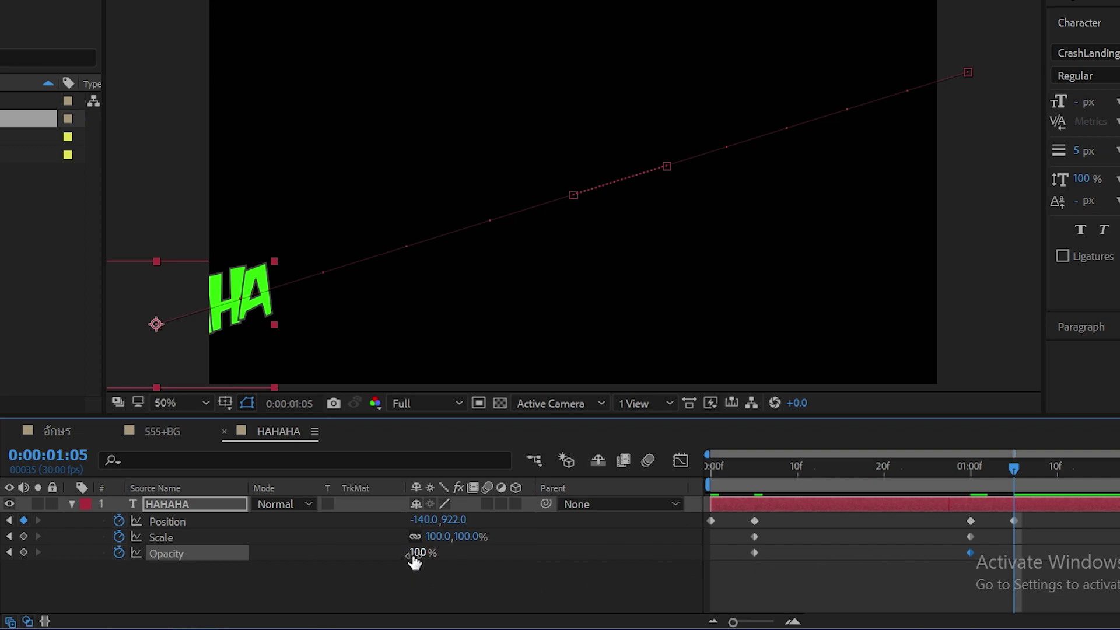
type("0")
key("Return")
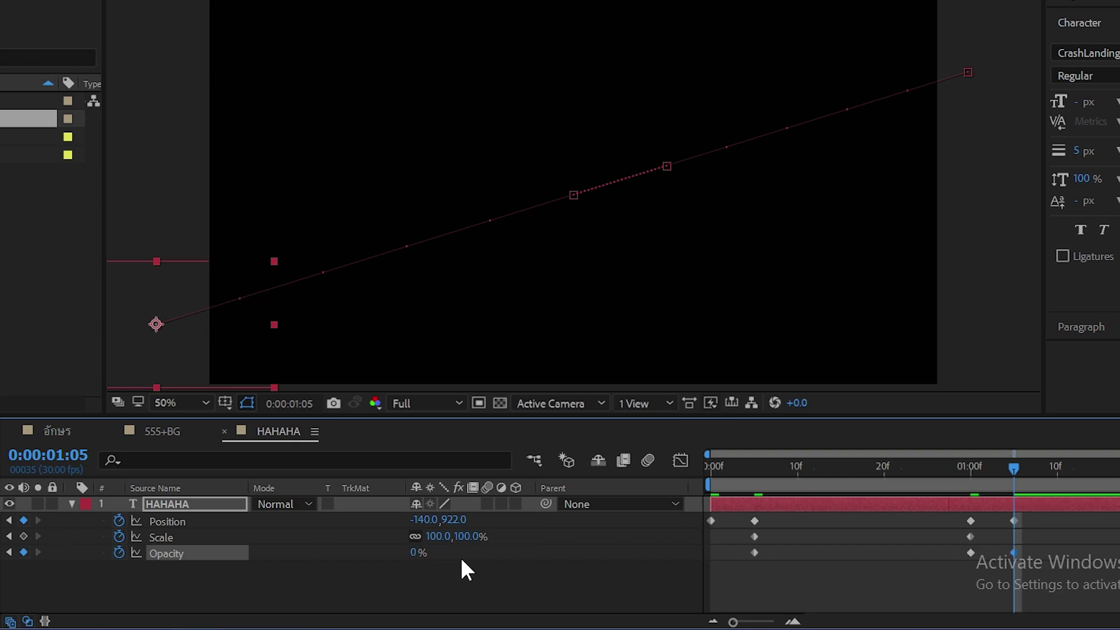
left_click(438, 536)
type("0")
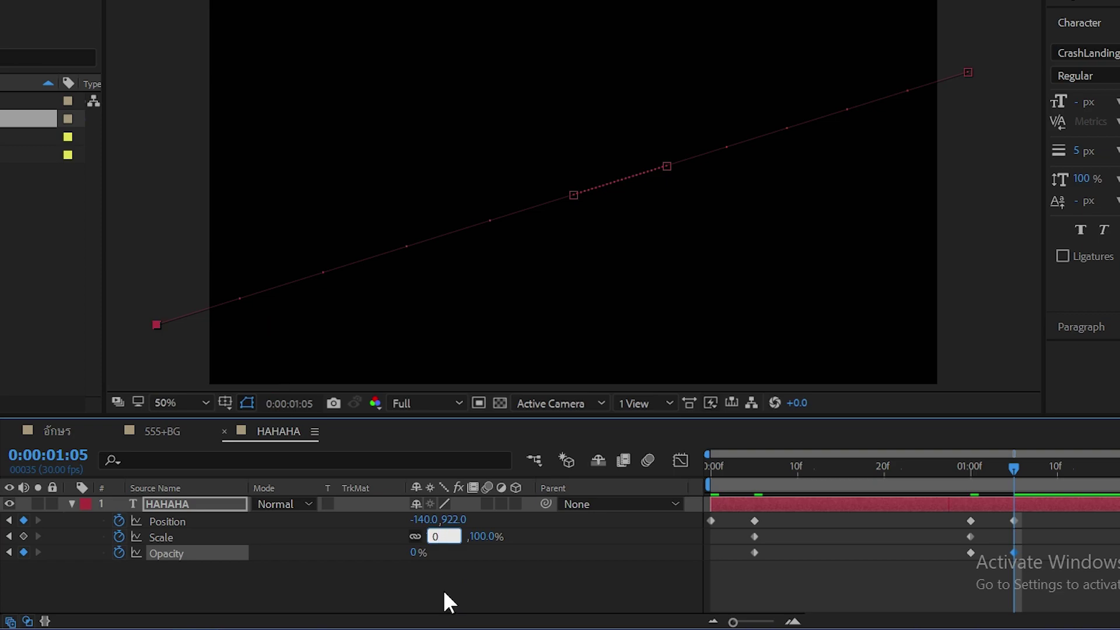
key("Return")
At the first frame, set Scale and Opacity to 0%.
left_click_drag(753, 466, 663, 475)
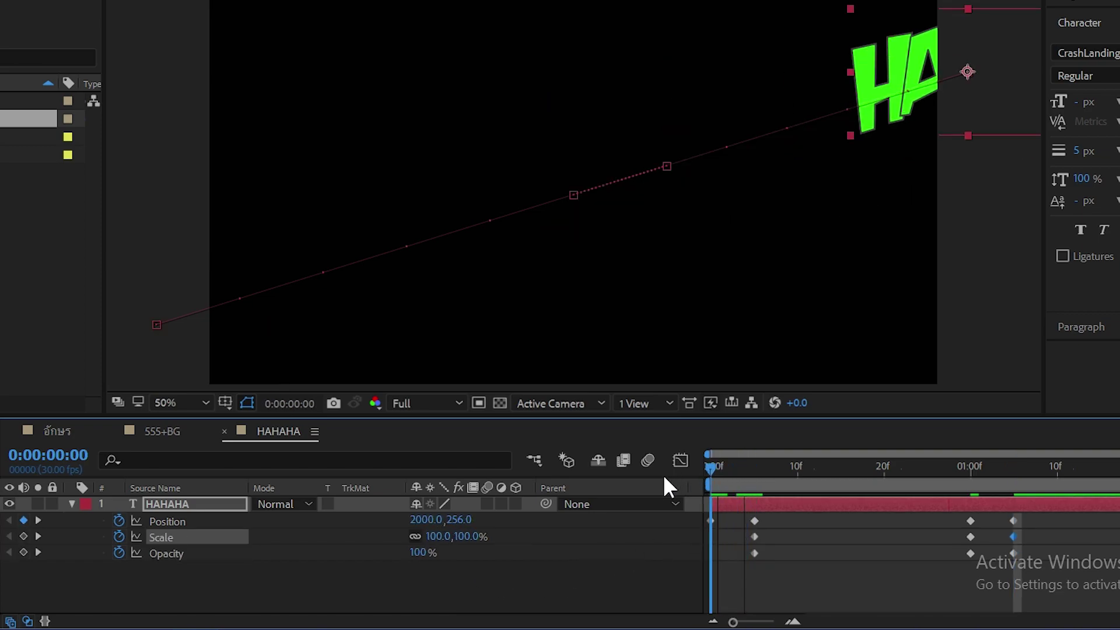
left_click(435, 537)
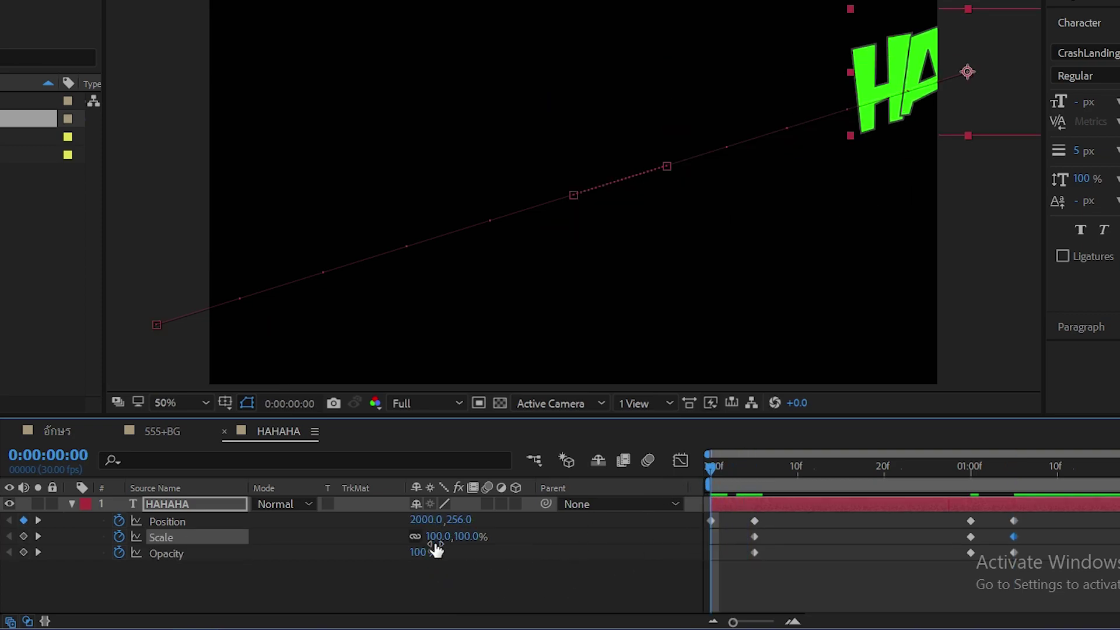
type("0")
key("Return")
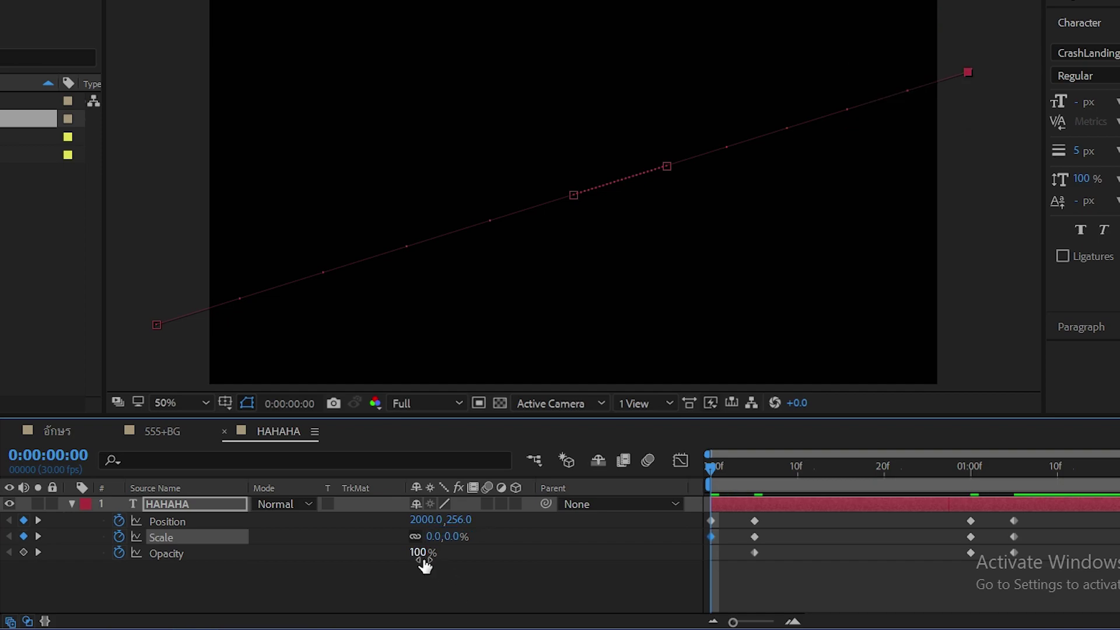
left_click(422, 553)
type("0")
key("Return")
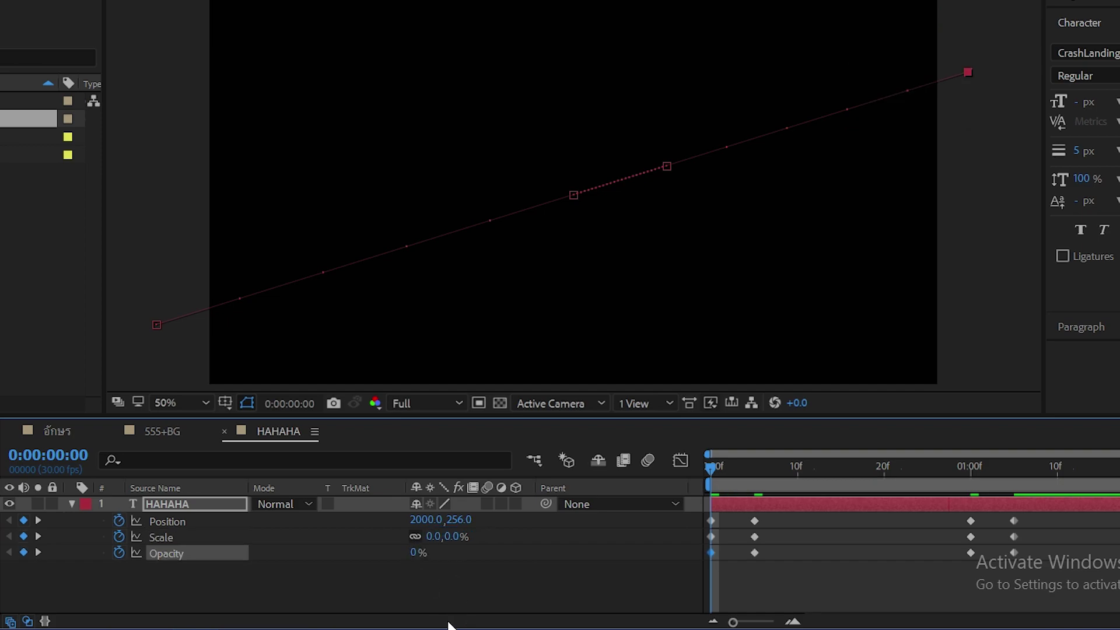
Turn on layer and composition motion blur and select the three frame-5 keyframes.
left_click(488, 504)
left_click(646, 461)
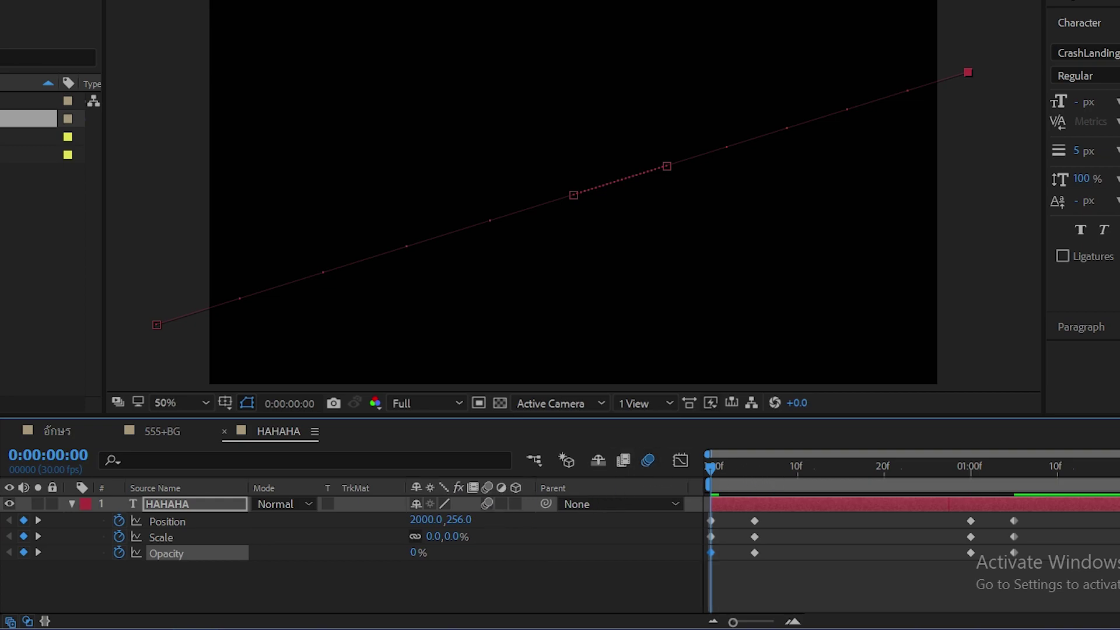
left_click_drag(789, 593, 744, 517)
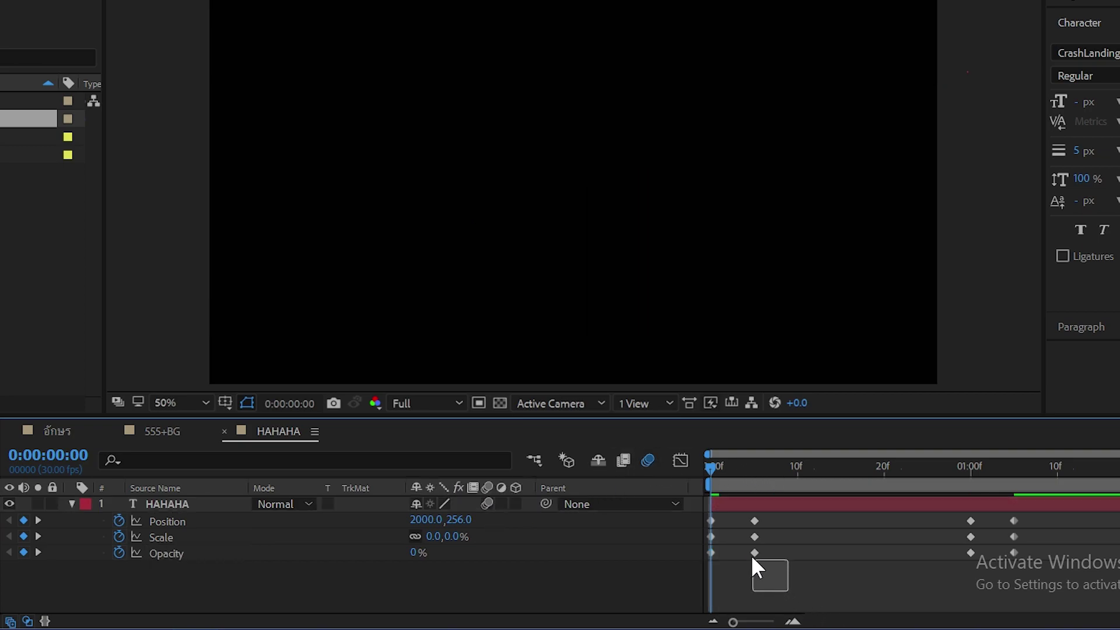
Apply Easy Ease In to the three frame-5 keyframes.
right_click(752, 520)
mouse_move(796, 516)
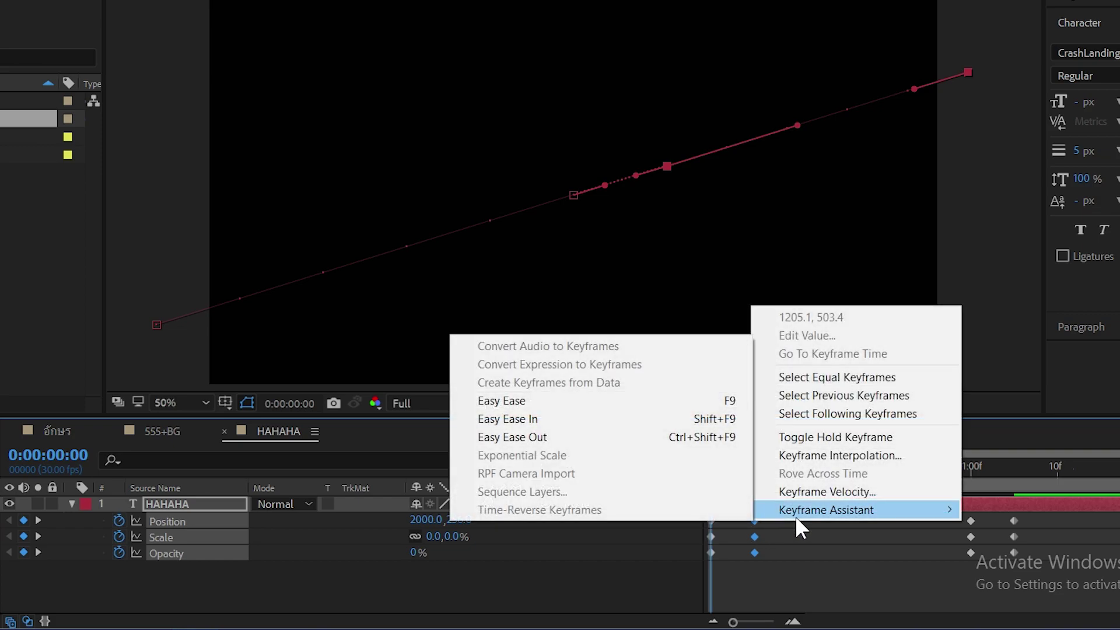
left_click(602, 425)
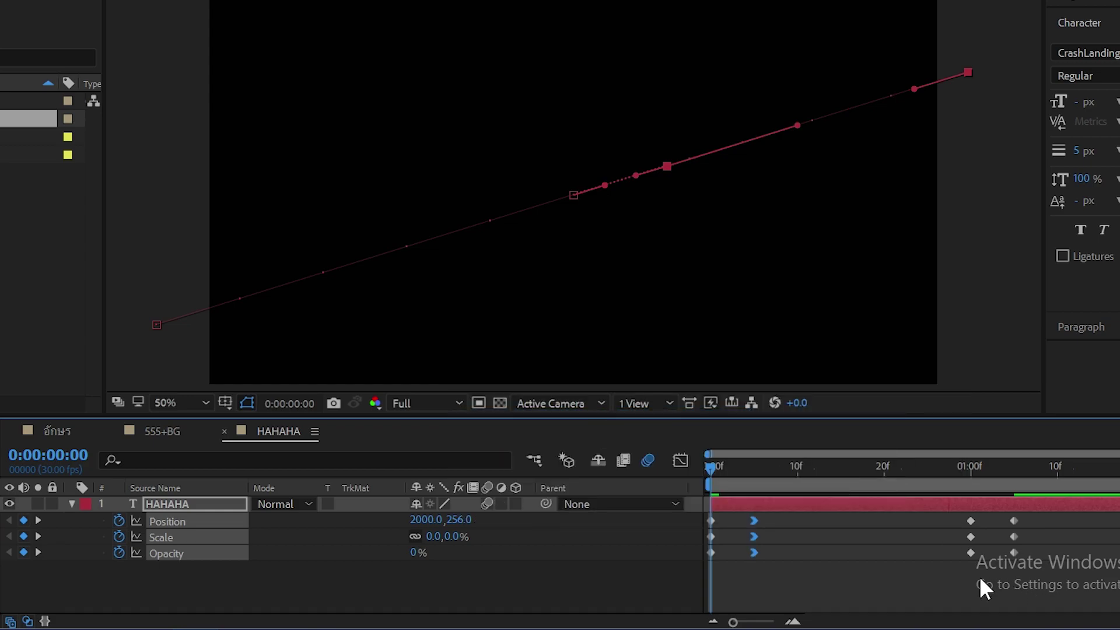
Apply Easy Ease Out to the one-second keyframes and preview the animation.
left_click_drag(978, 576, 952, 509)
right_click(971, 517)
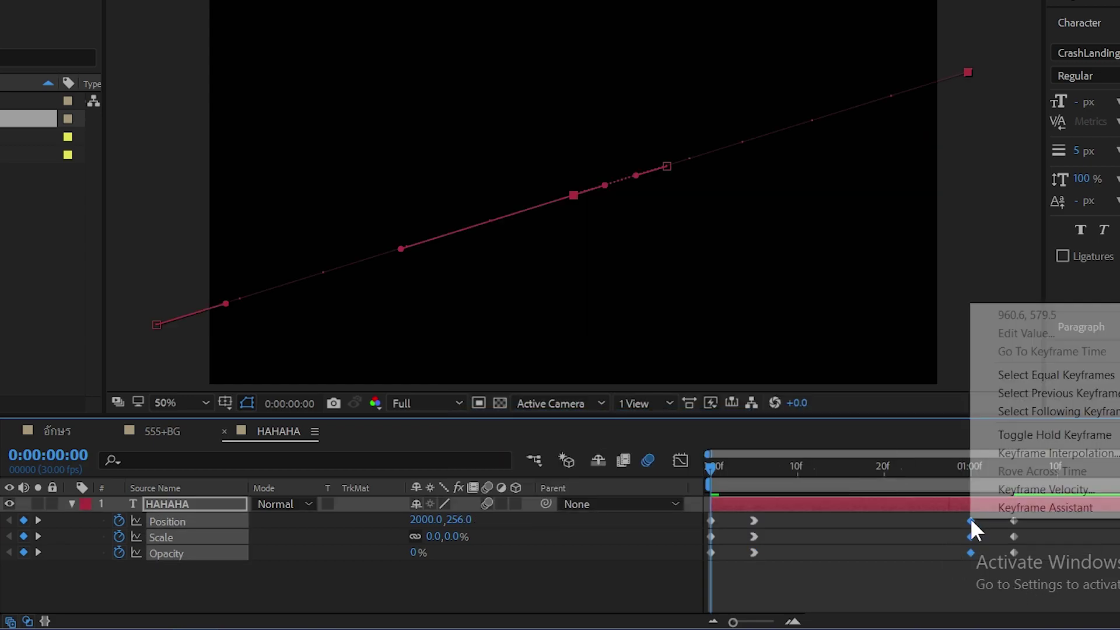
mouse_move(1021, 509)
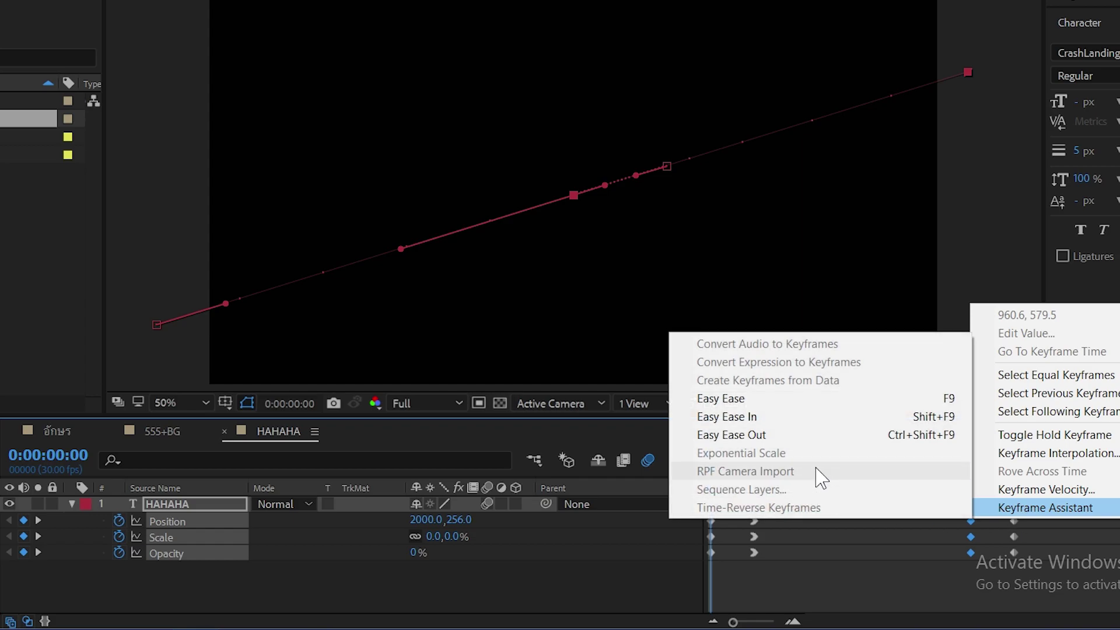
left_click(807, 437)
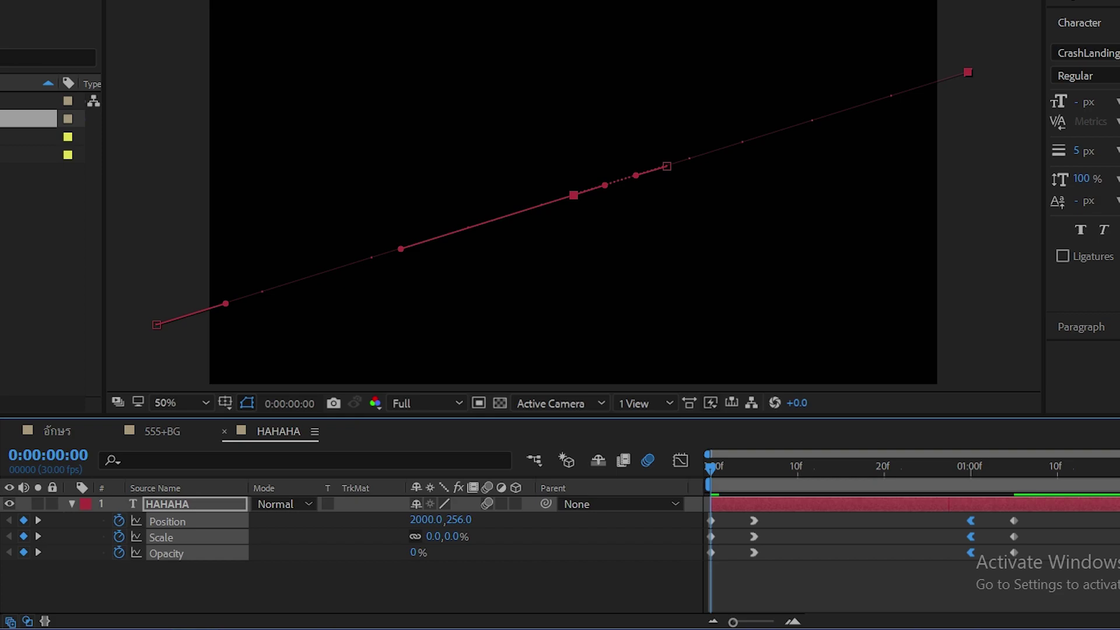
key("space")
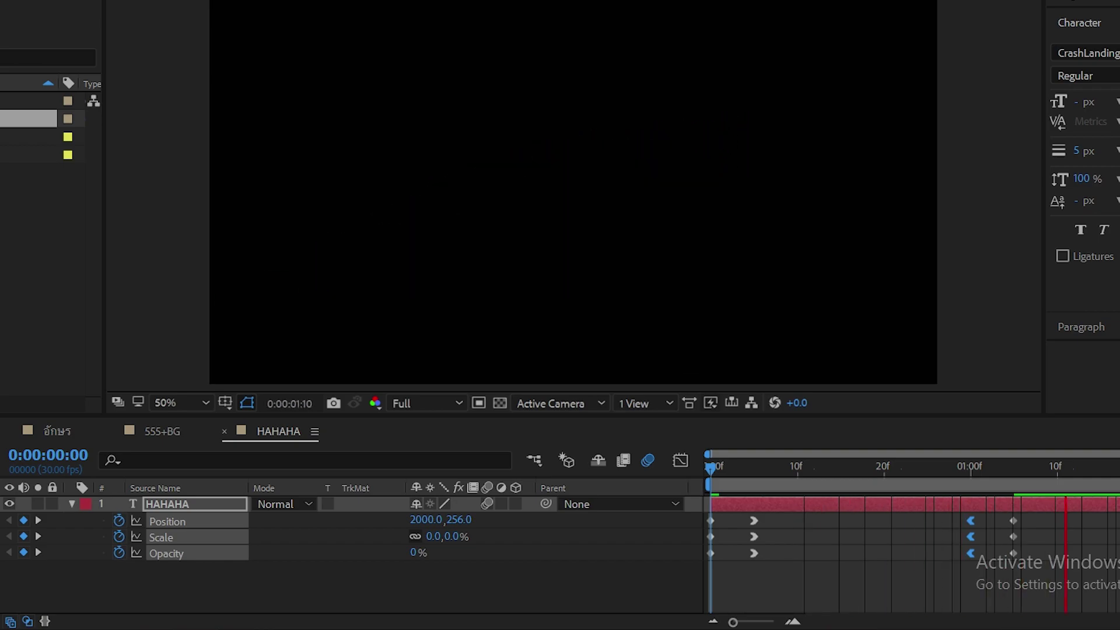
key("space")
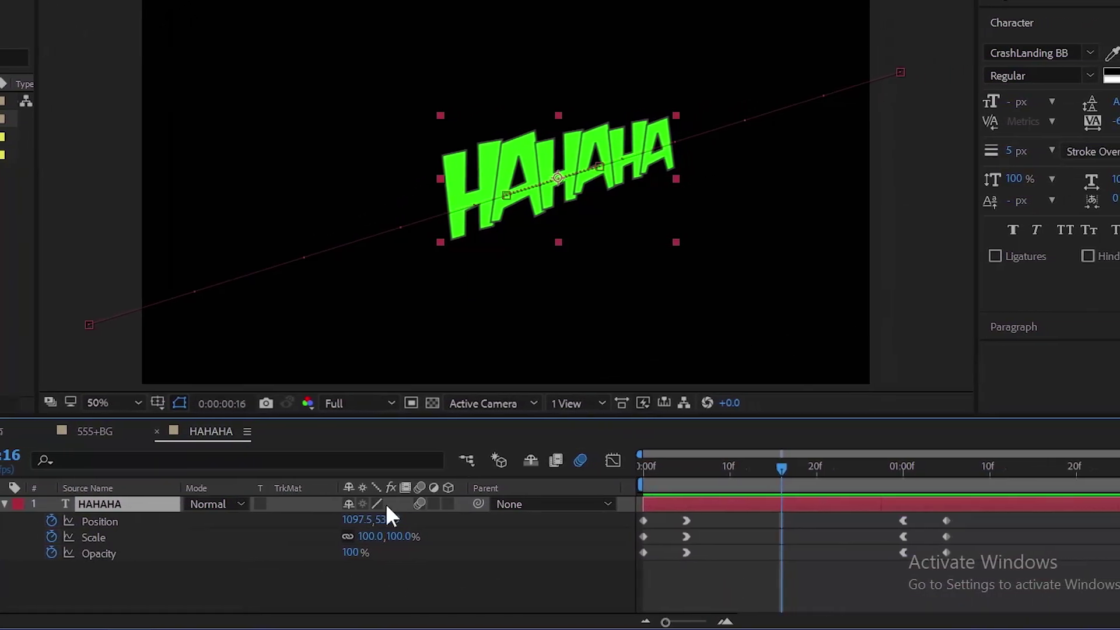
Set the HAHAHA fill to orange FF9600 and stroke to red FF0000, then scrub to check.
left_click(1075, 58)
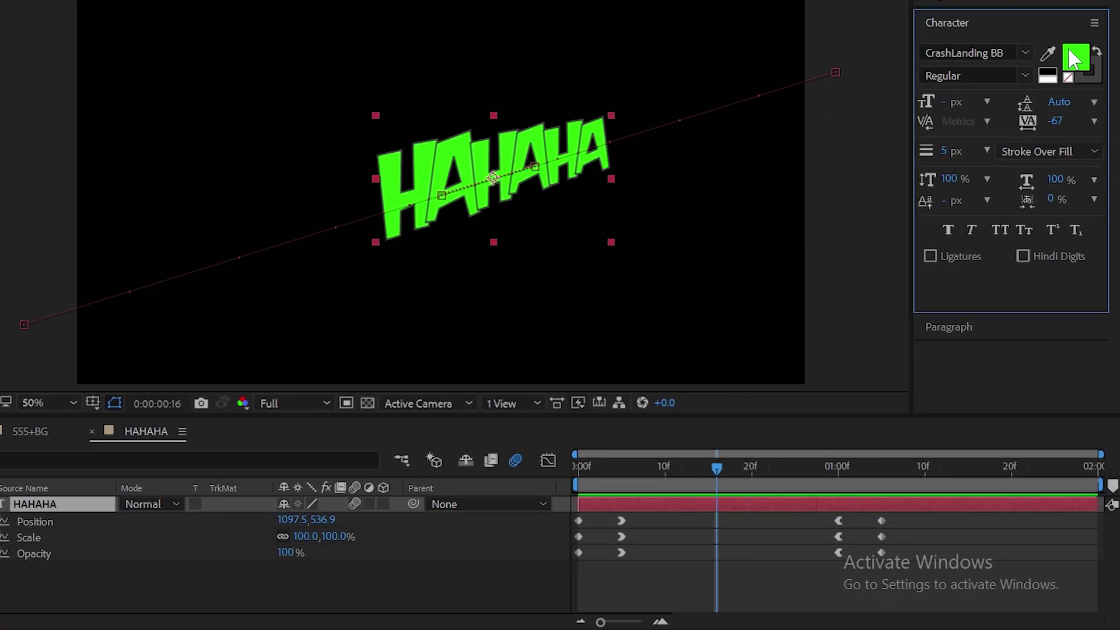
left_click(206, 321)
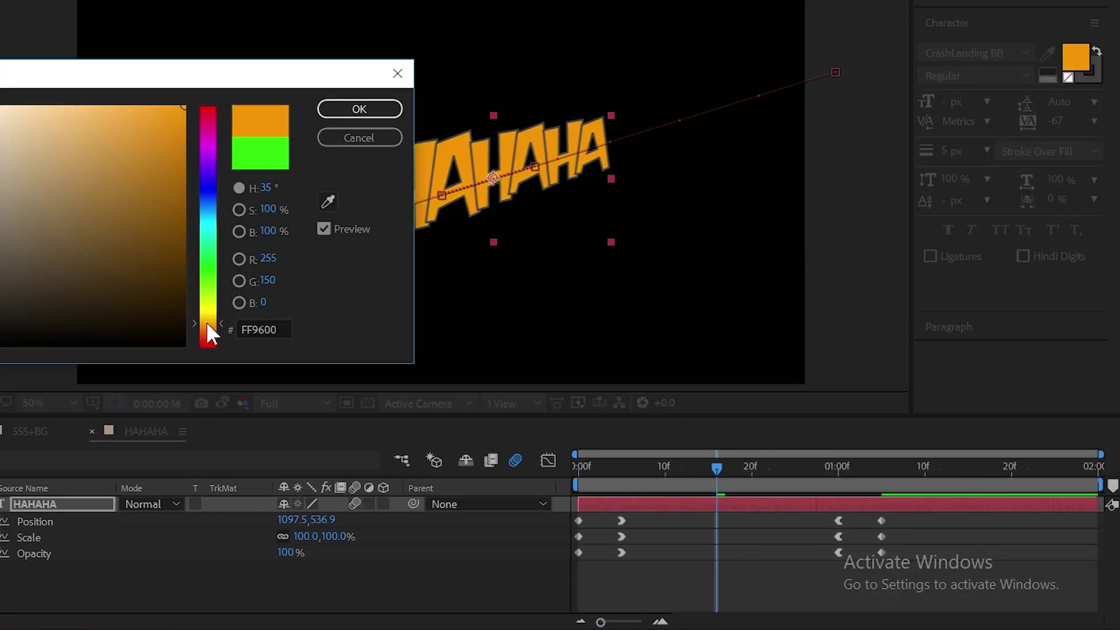
left_click(360, 110)
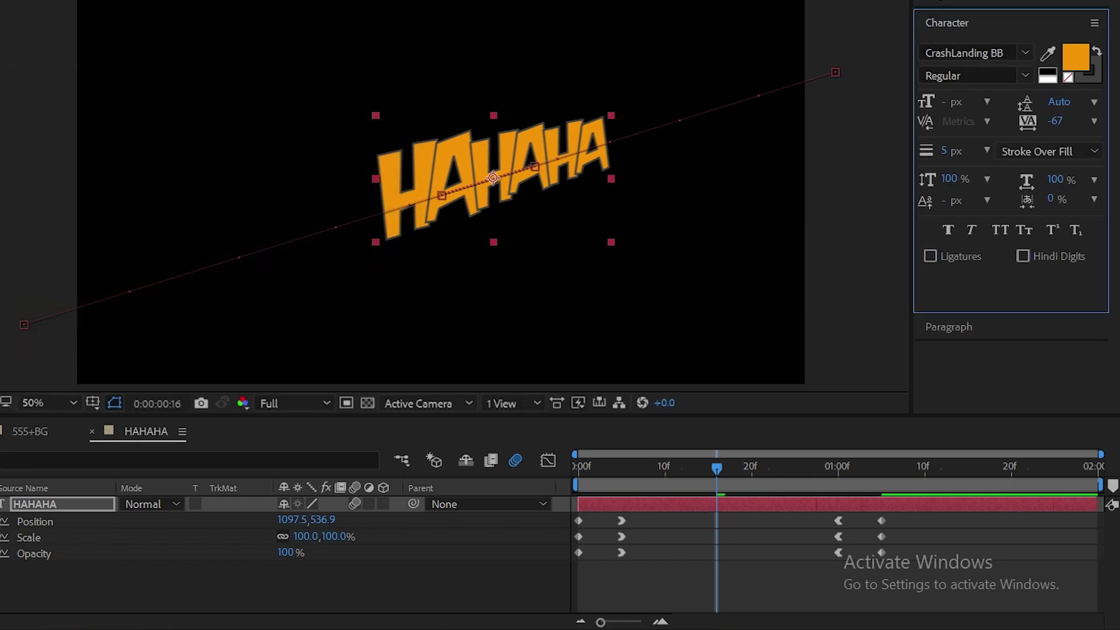
left_click(1088, 73)
left_click_drag(155, 180, 251, 47)
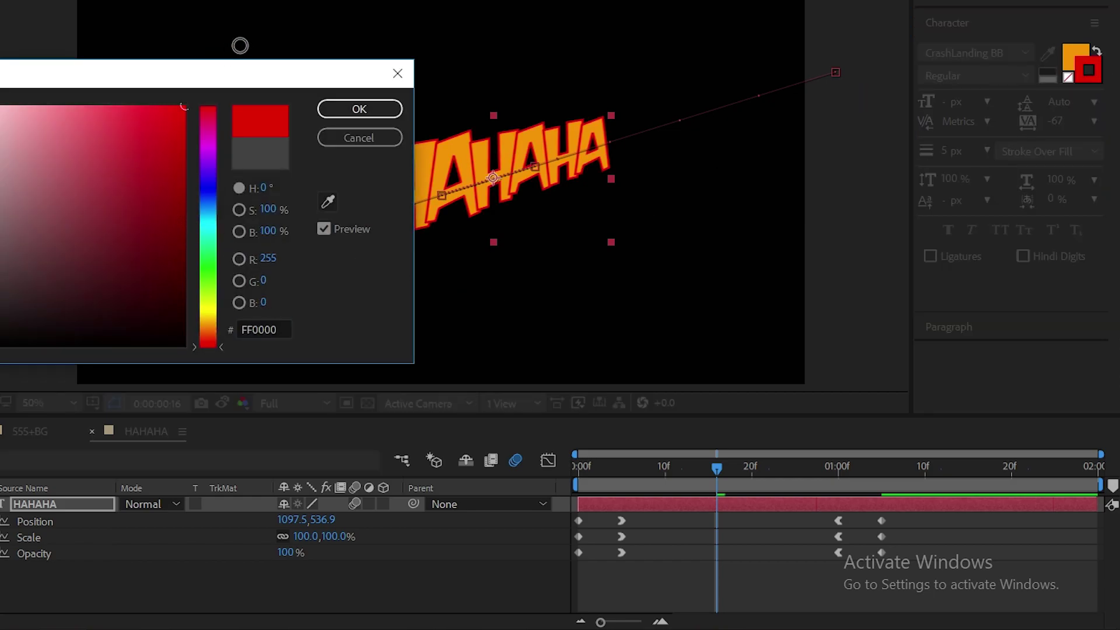
left_click(343, 110)
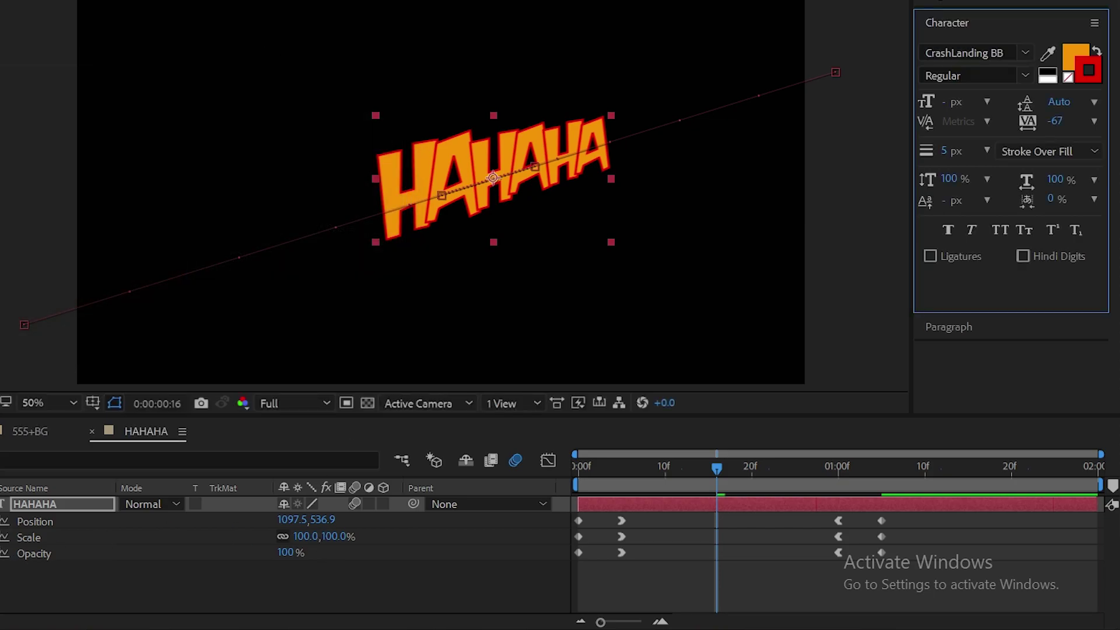
left_click_drag(631, 464, 717, 488)
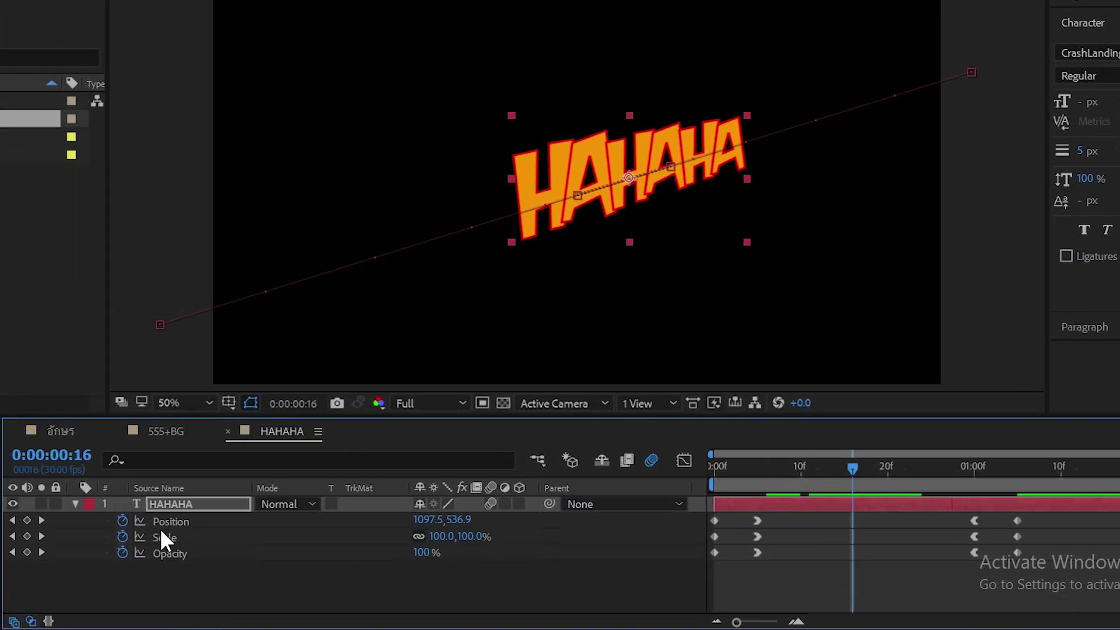
Add a wiggle(30,10) expression to HAHAHA's Position and scrub and play to check the shaking.
left_click(122, 520, "alt")
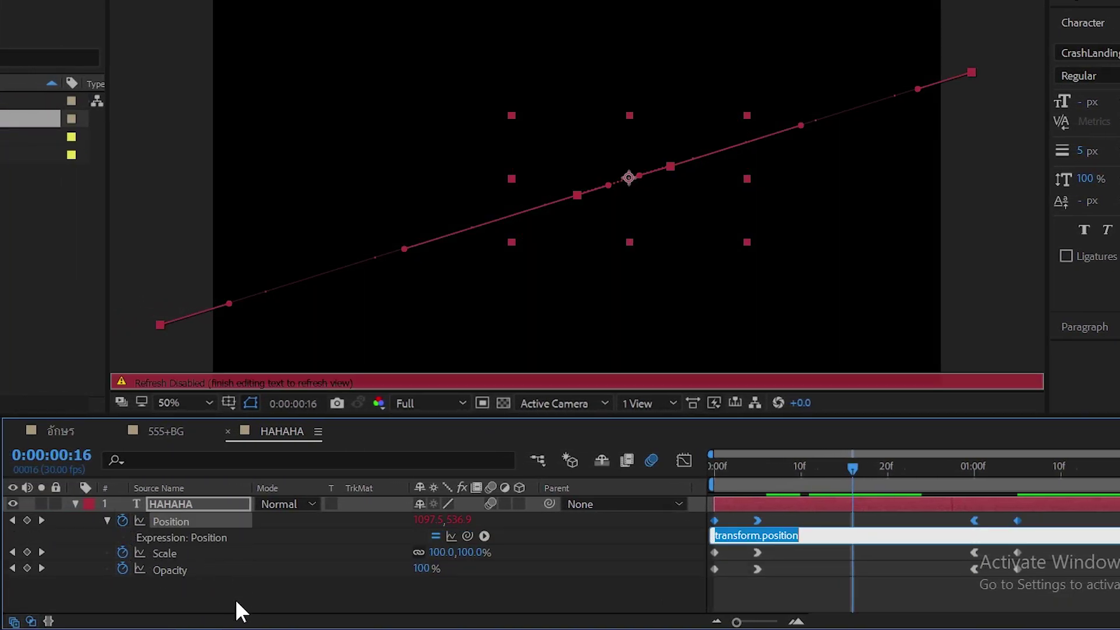
type("wi")
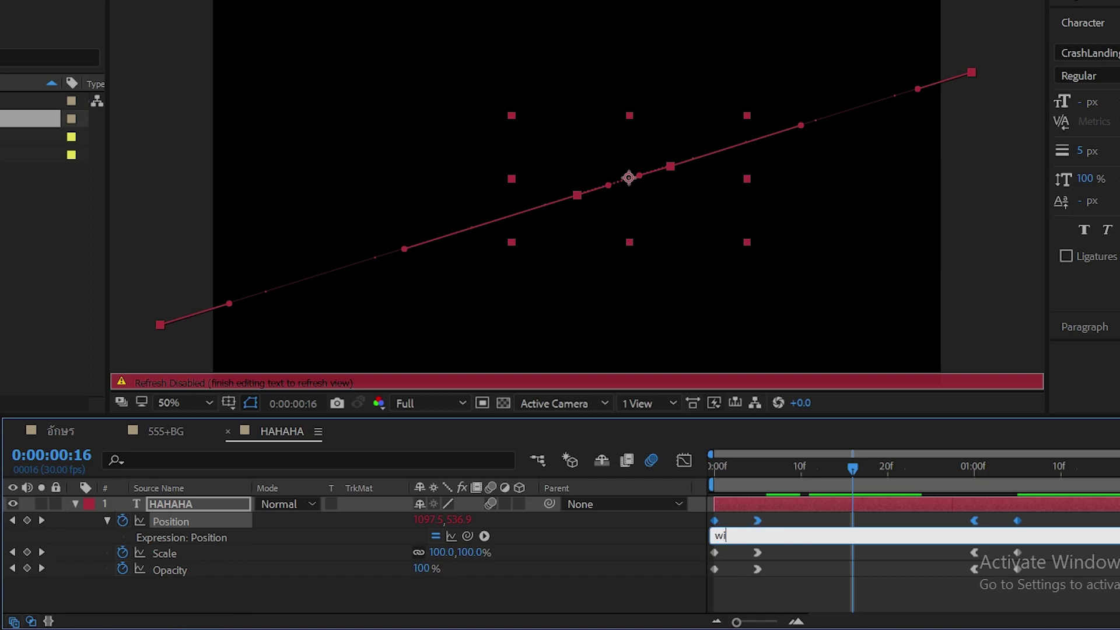
type("gg")
type("()")
type("30,")
type("10")
left_click(236, 602)
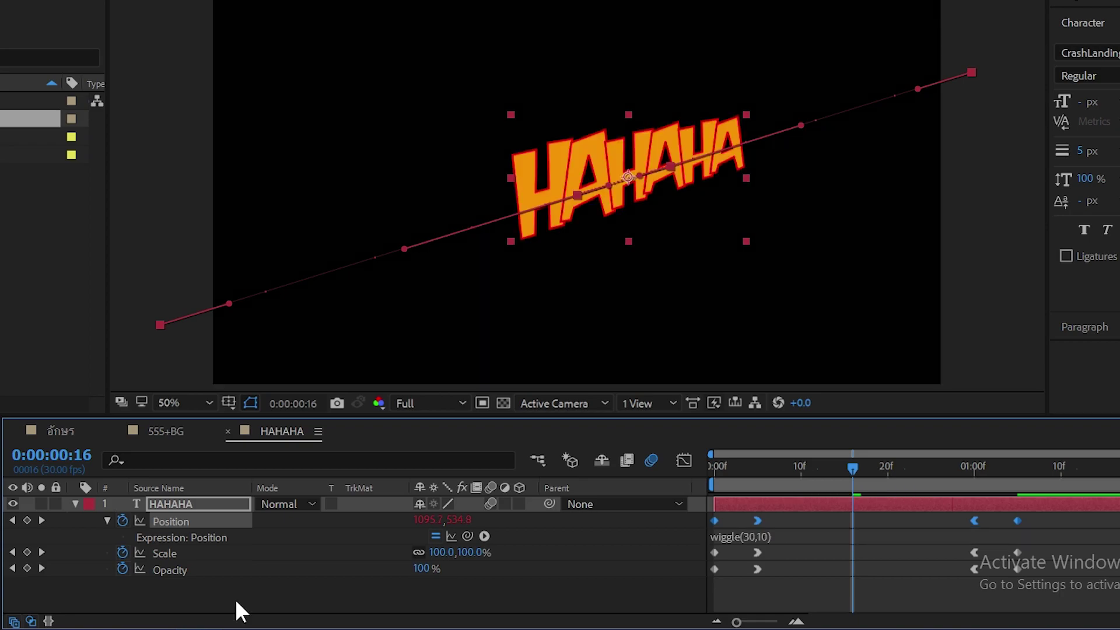
mouse_move(792, 464)
left_mouse_down()
mouse_move(862, 471)
mouse_move(820, 470)
left_mouse_up()
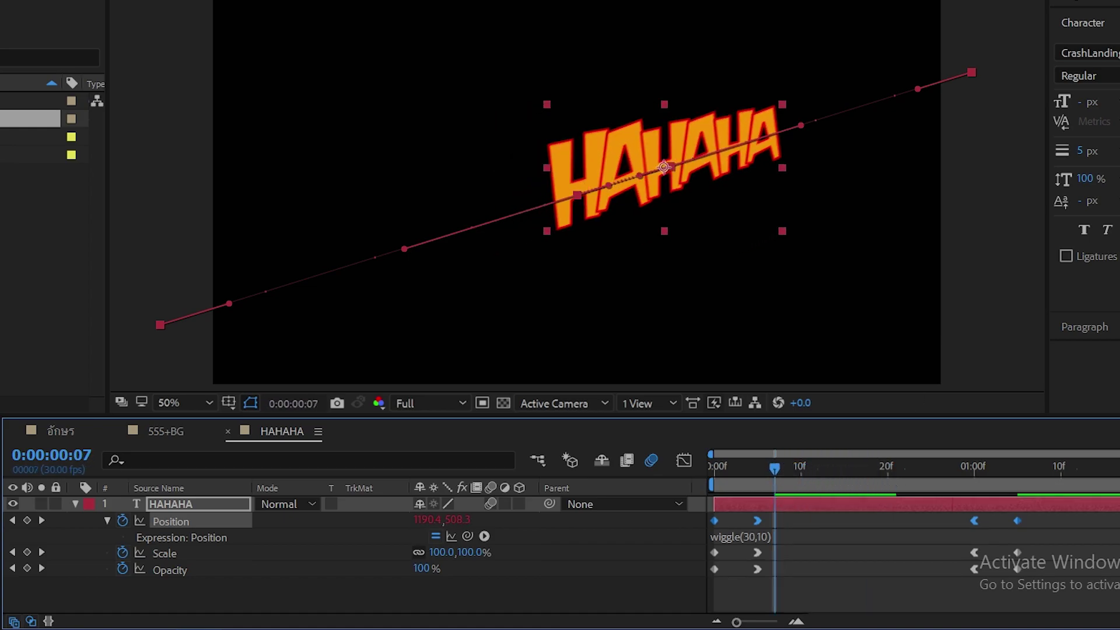
key("space")
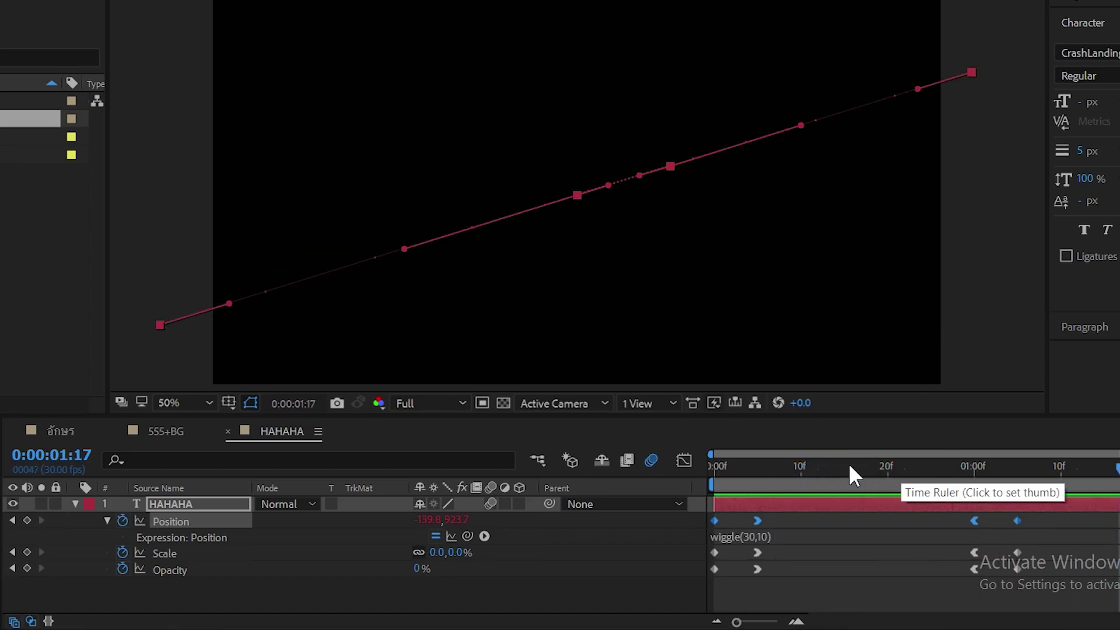
left_click_drag(849, 463, 809, 470)
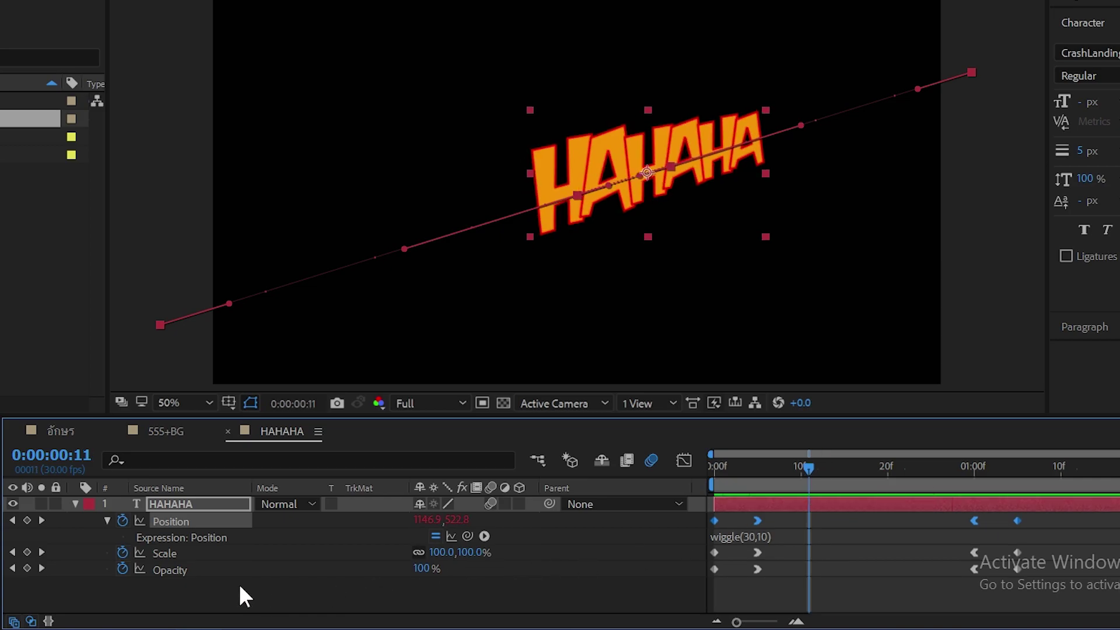
key("r")
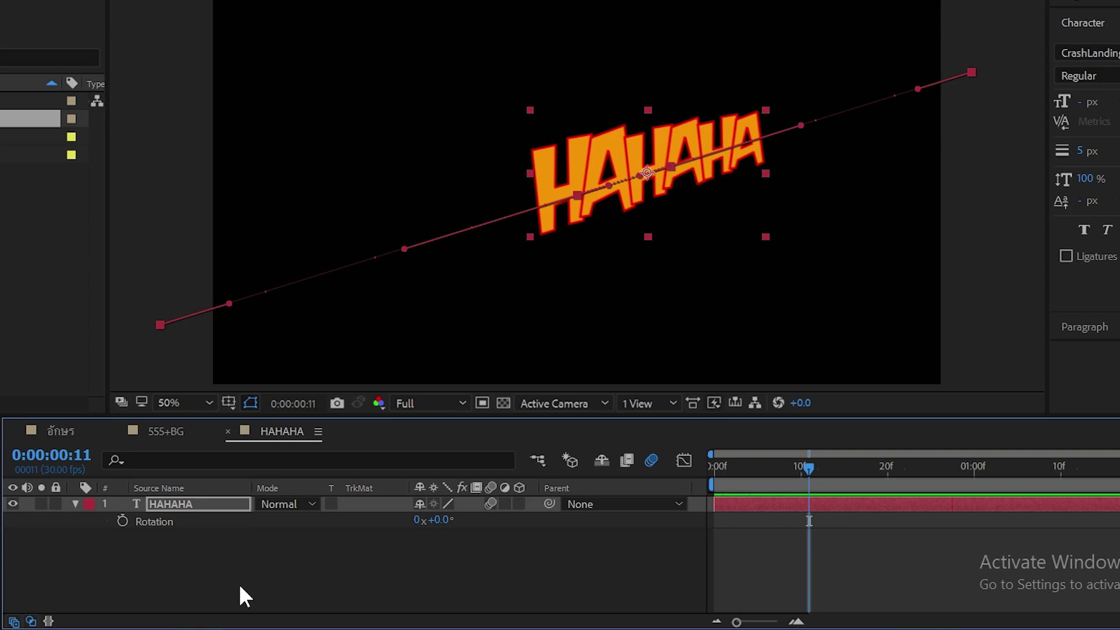
Add a wiggle(30,1) expression to Rotation and preview from the first frame.
left_click(127, 516, "alt")
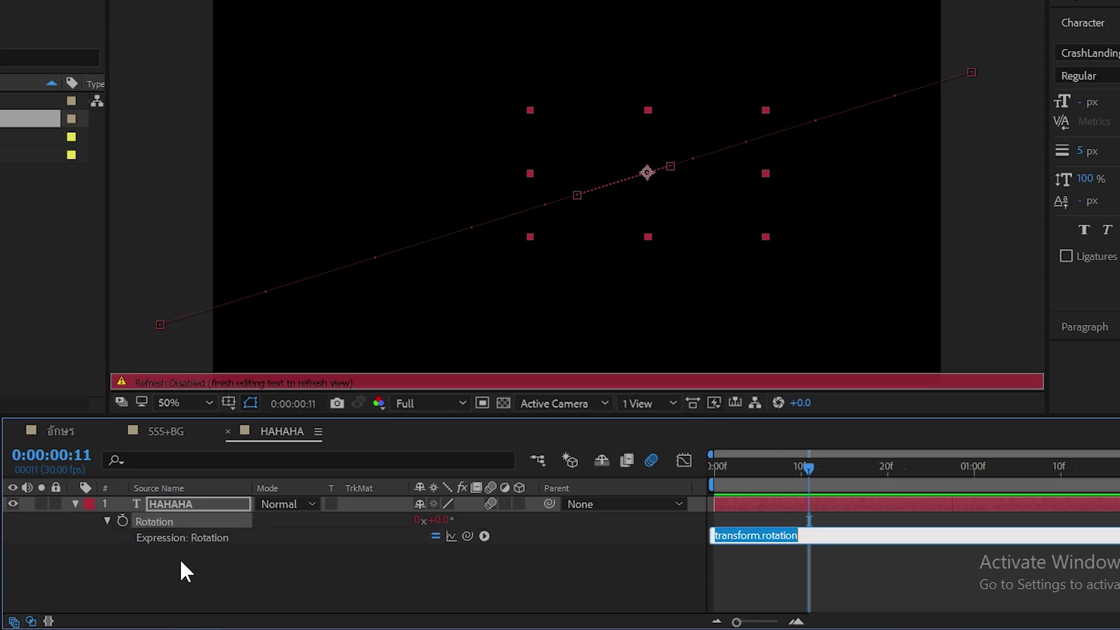
type("wiggle")
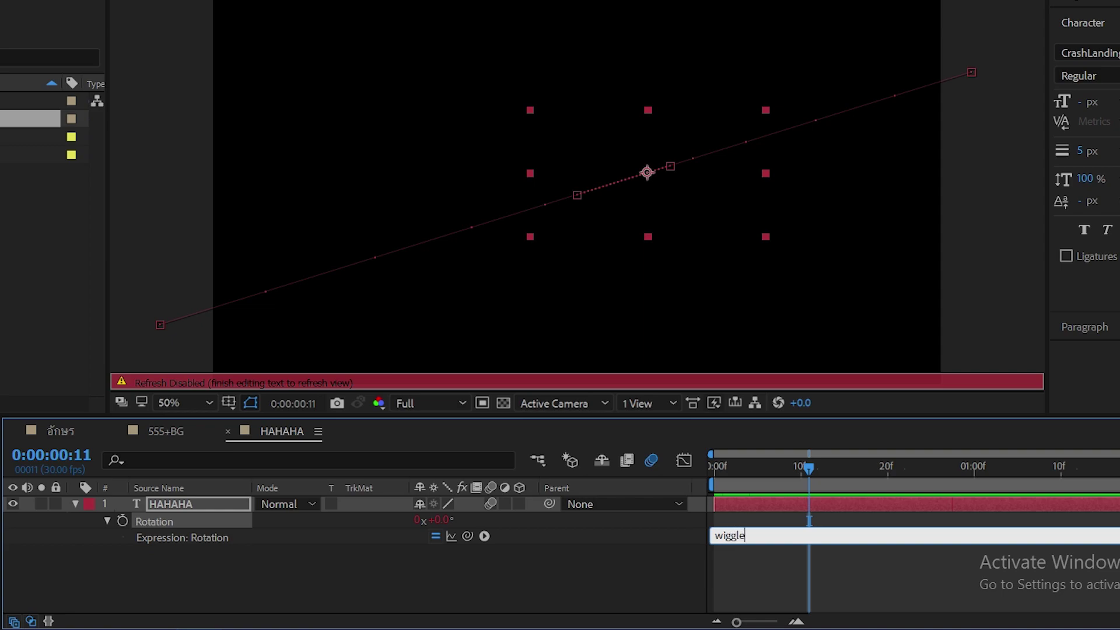
type("()")
type("30")
type("1")
key("KP_Enter")
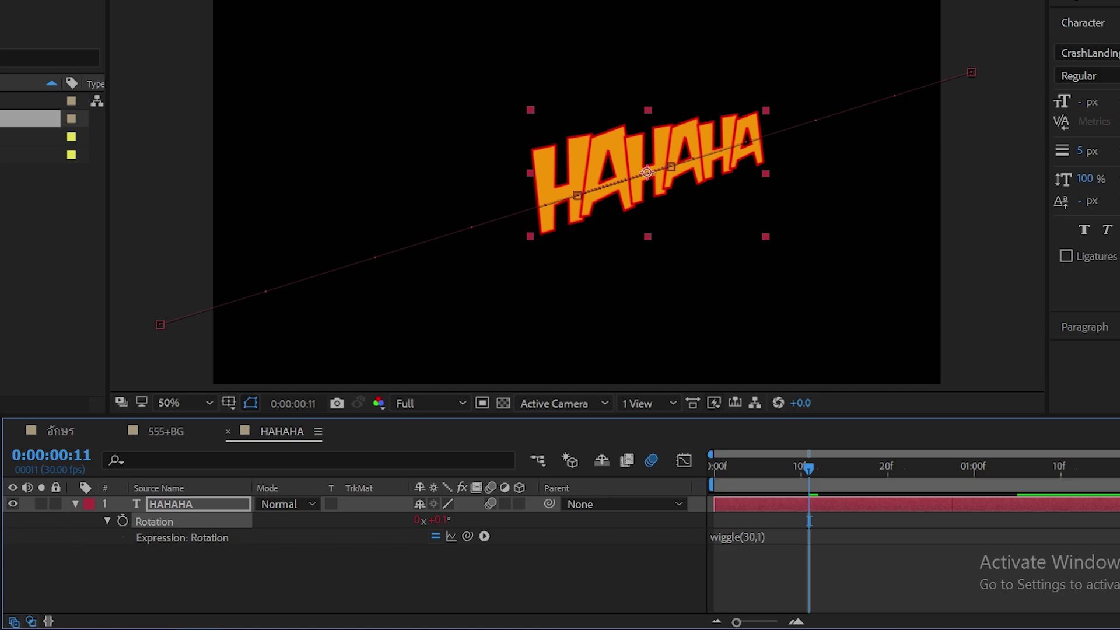
key("Home")
key("space")
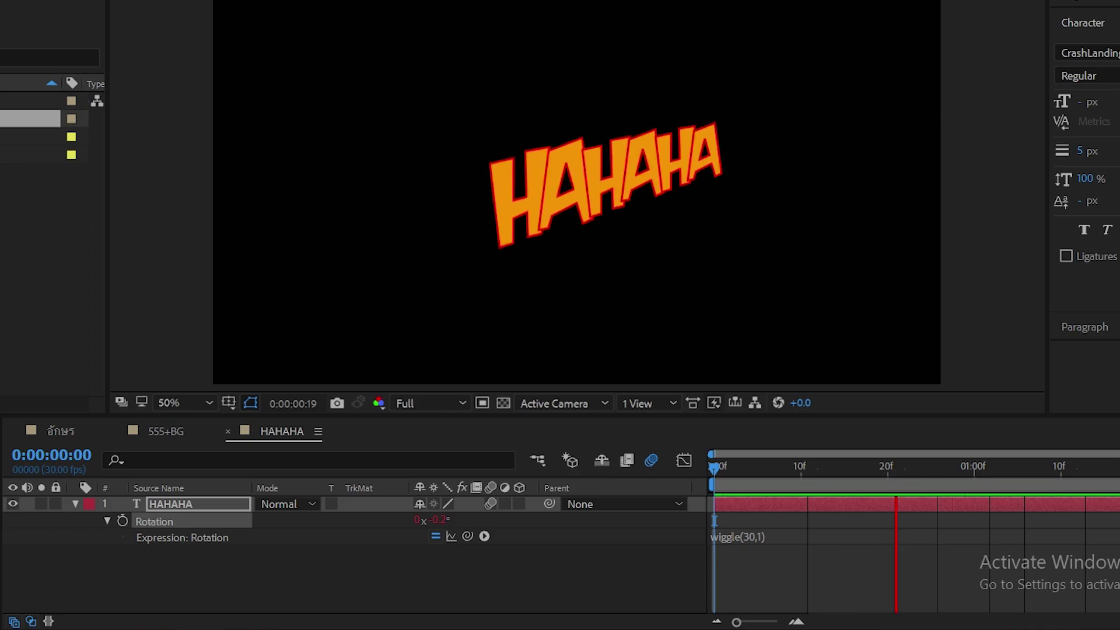
key("space")
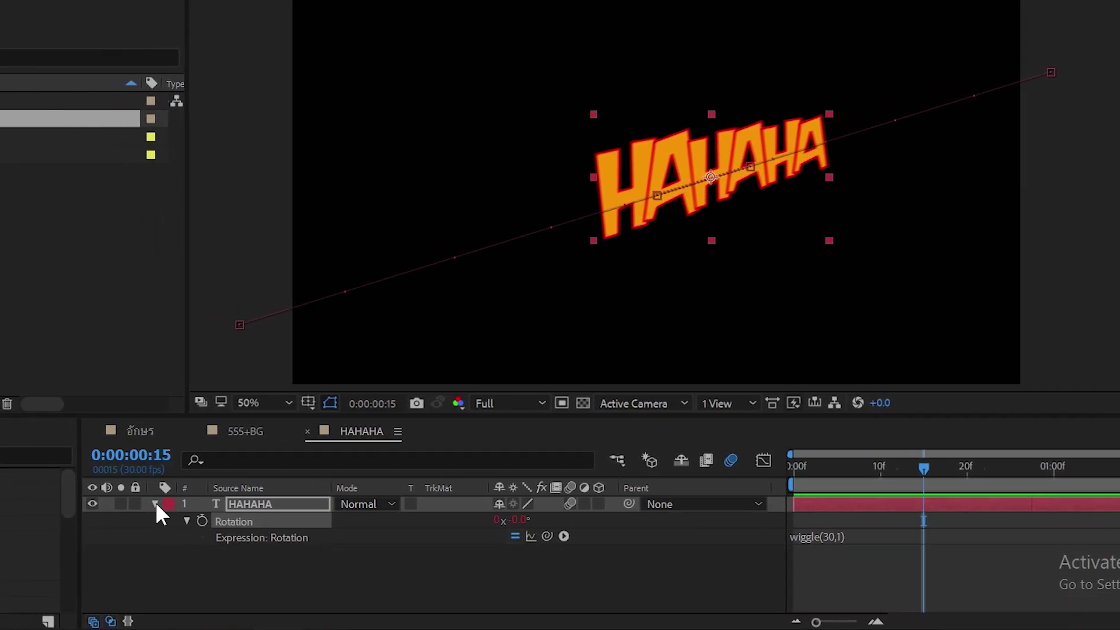
Search the effects list for Glow and apply it twice to the HAHAHA layer.
left_click(157, 504)
left_click(72, 456)
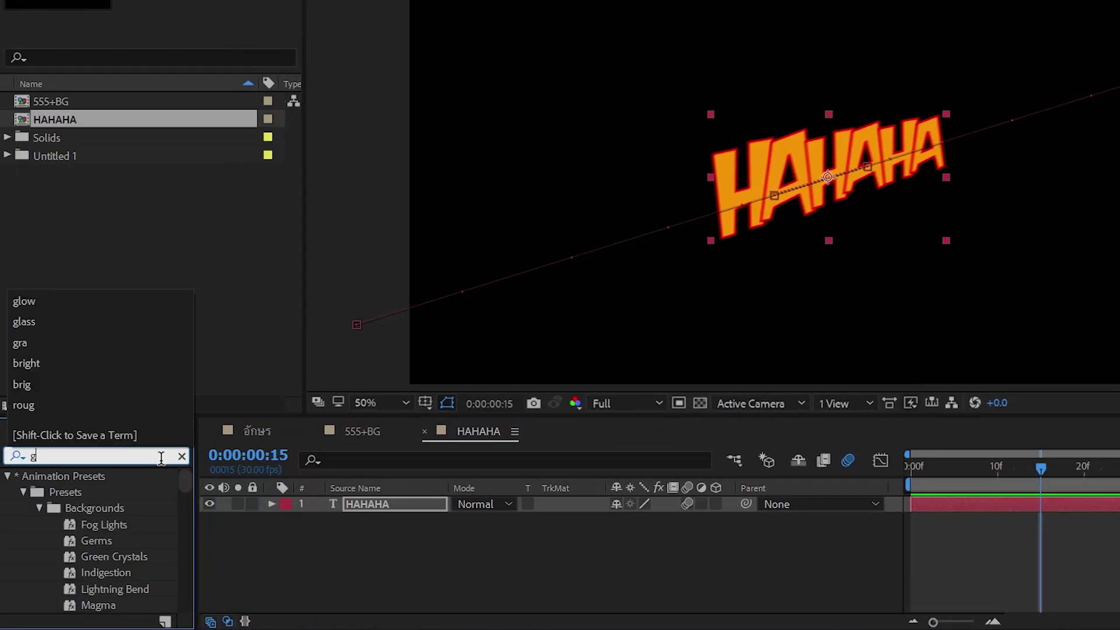
type("glow")
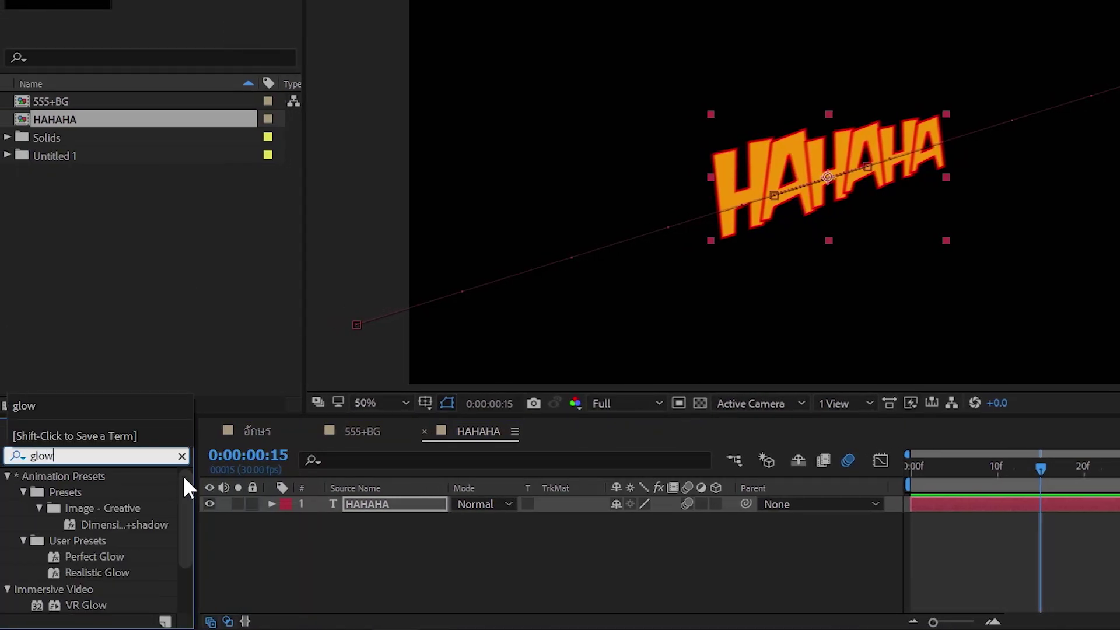
left_click_drag(183, 474, 177, 516)
left_click_drag(85, 606, 391, 505)
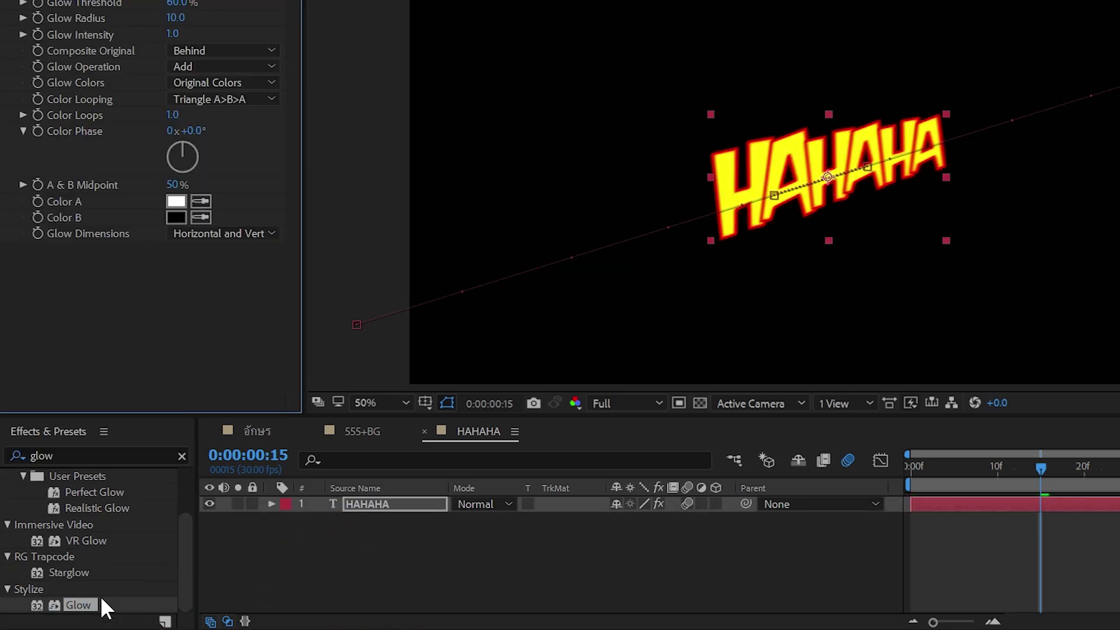
left_click_drag(85, 607, 400, 505)
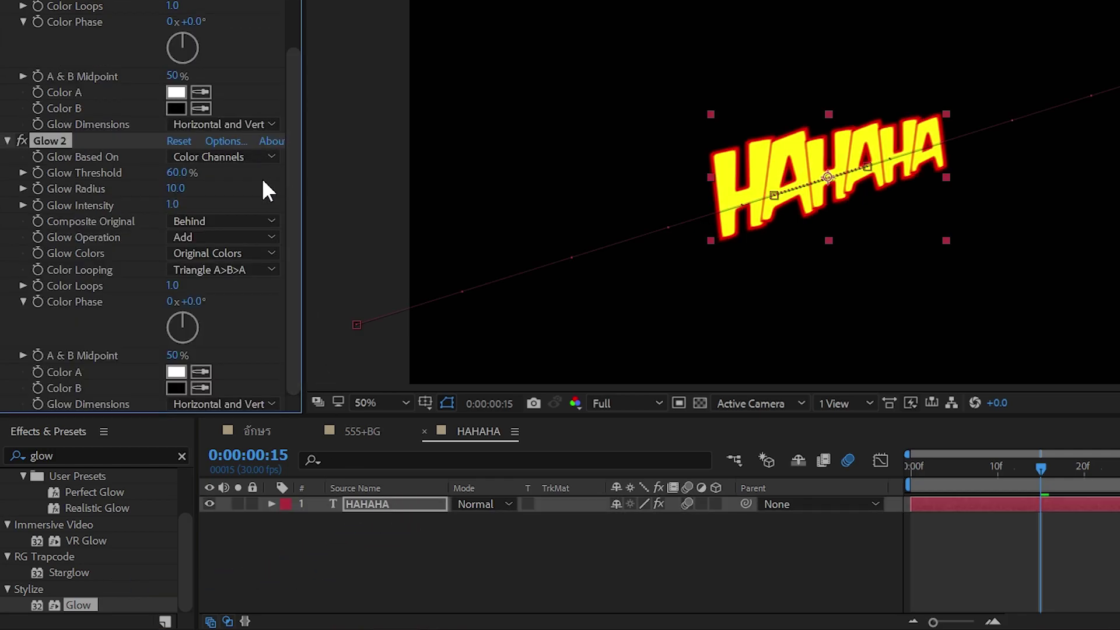
Set Glow 2's radius to 200 and threshold to 65%, then return to the อักษร comp.
left_click(175, 188)
type("2")
type("00")
key("Return")
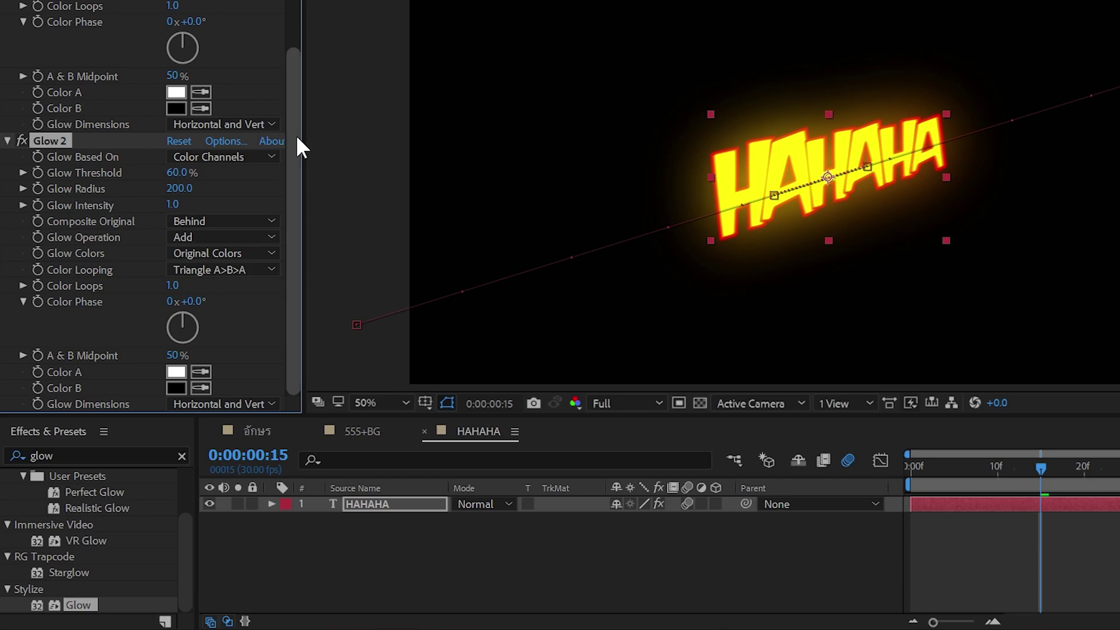
left_click_drag(295, 135, 316, 38)
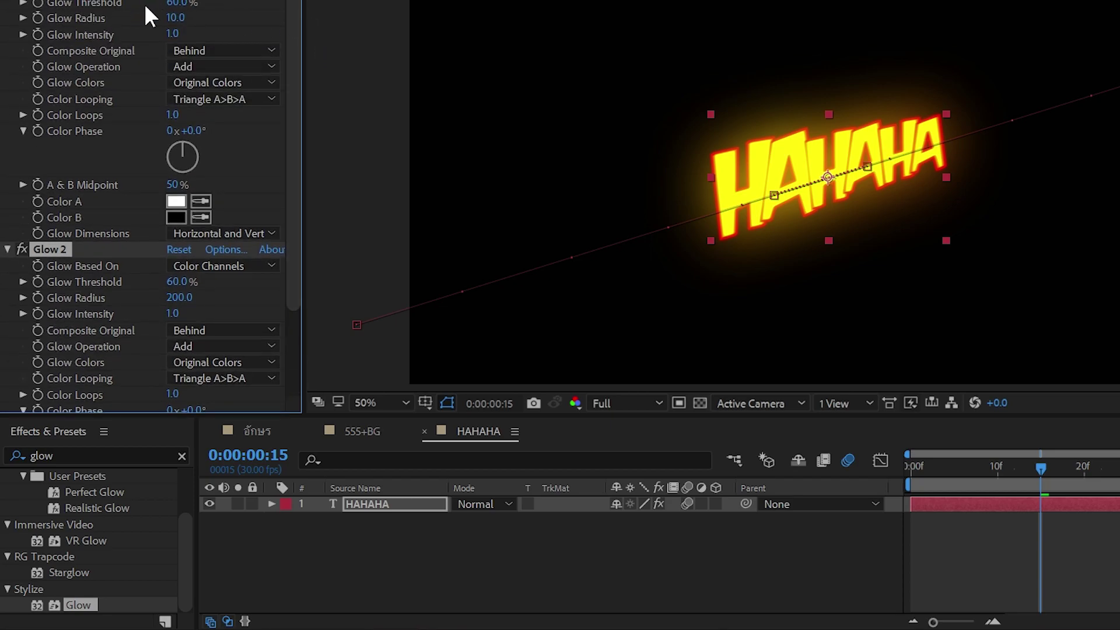
left_click(175, 5)
type("65")
key("Return")
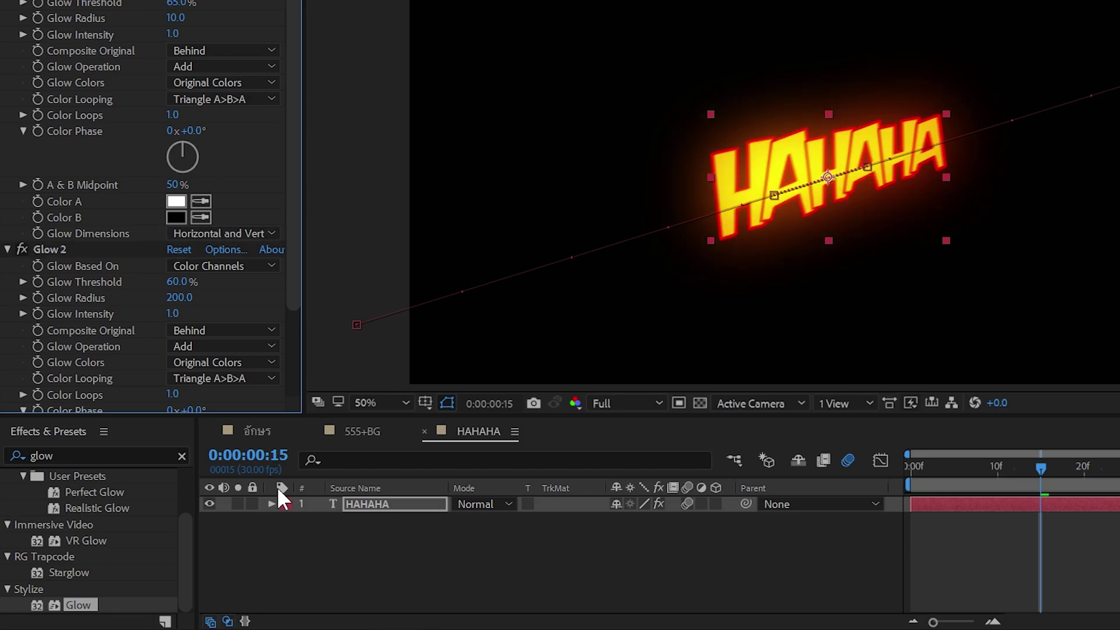
left_click(257, 432)
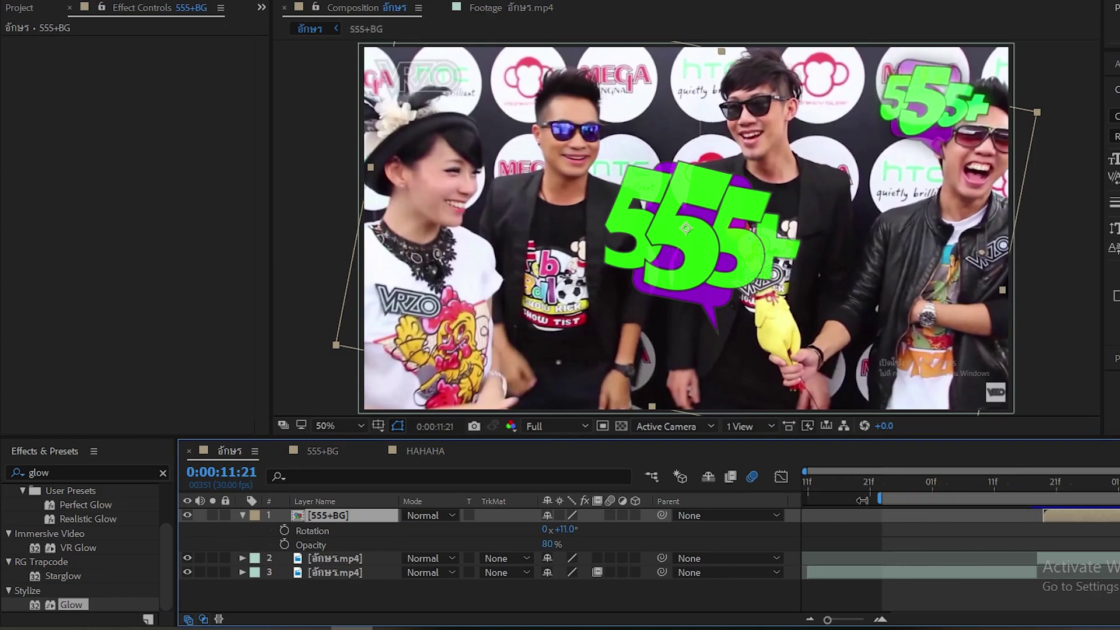
End the work area at 0:00:10:18 and add the HAHAHA comp as layer 2, slightly lowered.
left_click_drag(1030, 486, 1037, 485)
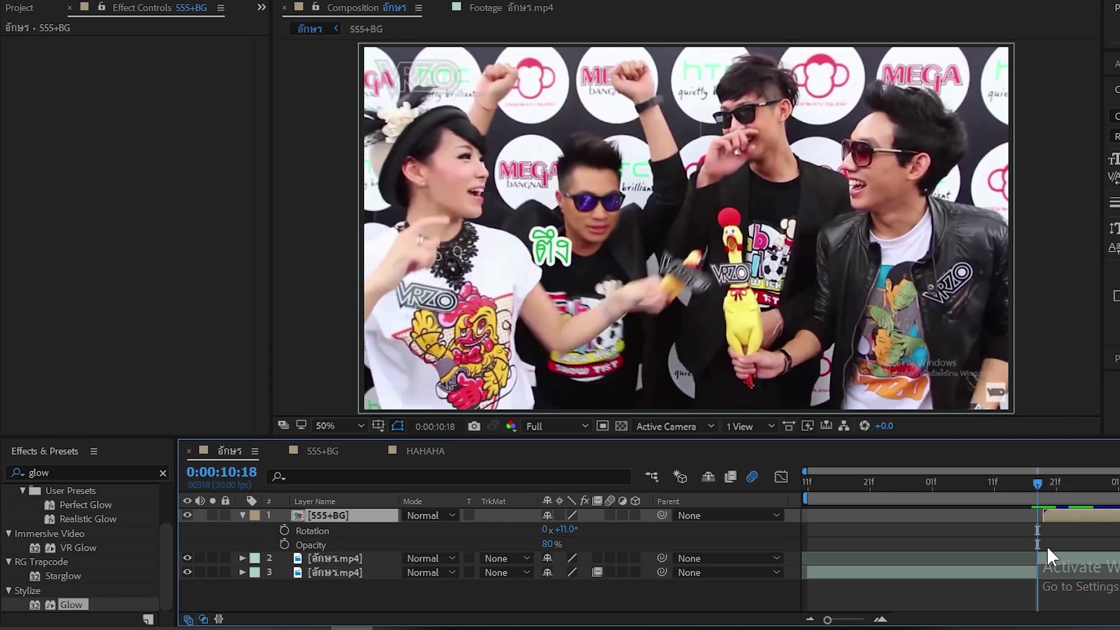
key("n")
left_click(20, 7)
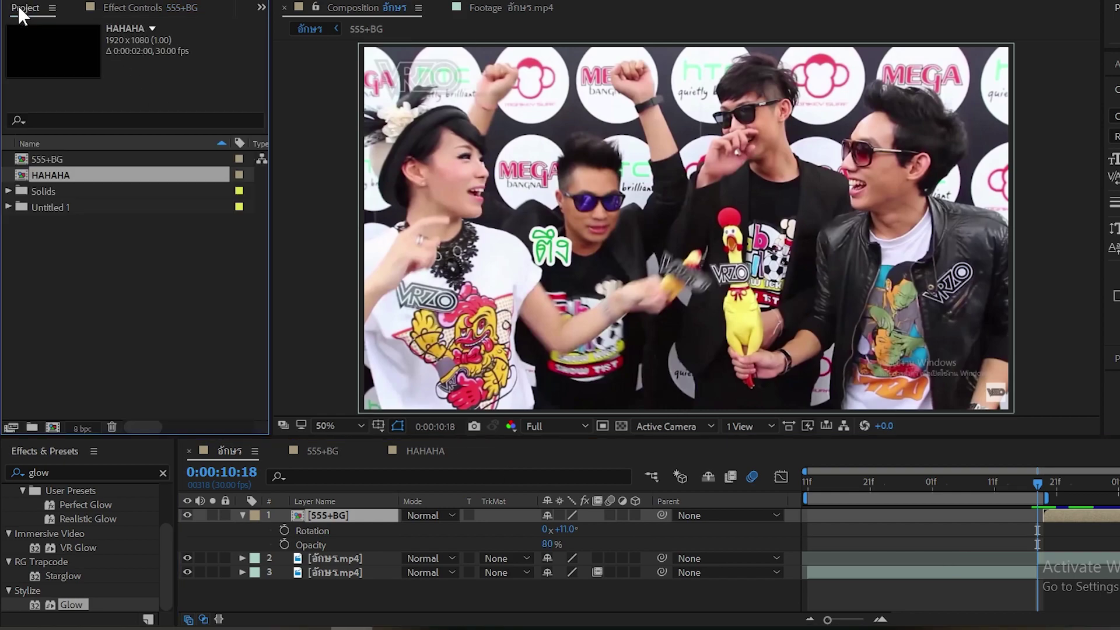
left_click_drag(85, 175, 299, 516)
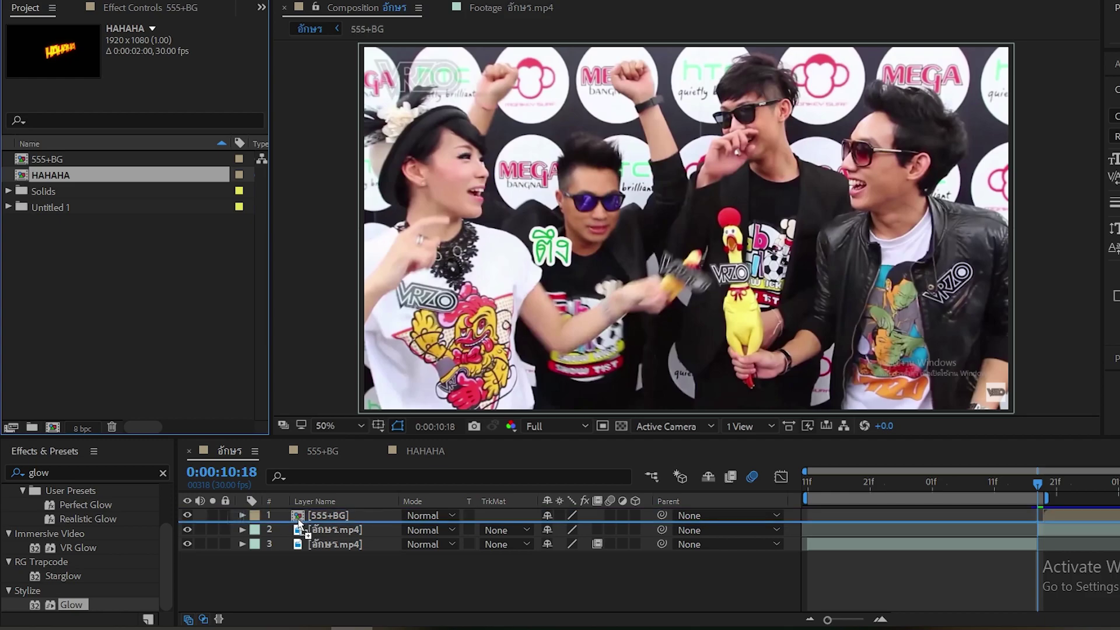
mouse_move(1036, 482)
left_mouse_down()
mouse_move(954, 493)
mouse_move(813, 481)
mouse_move(851, 482)
left_mouse_up()
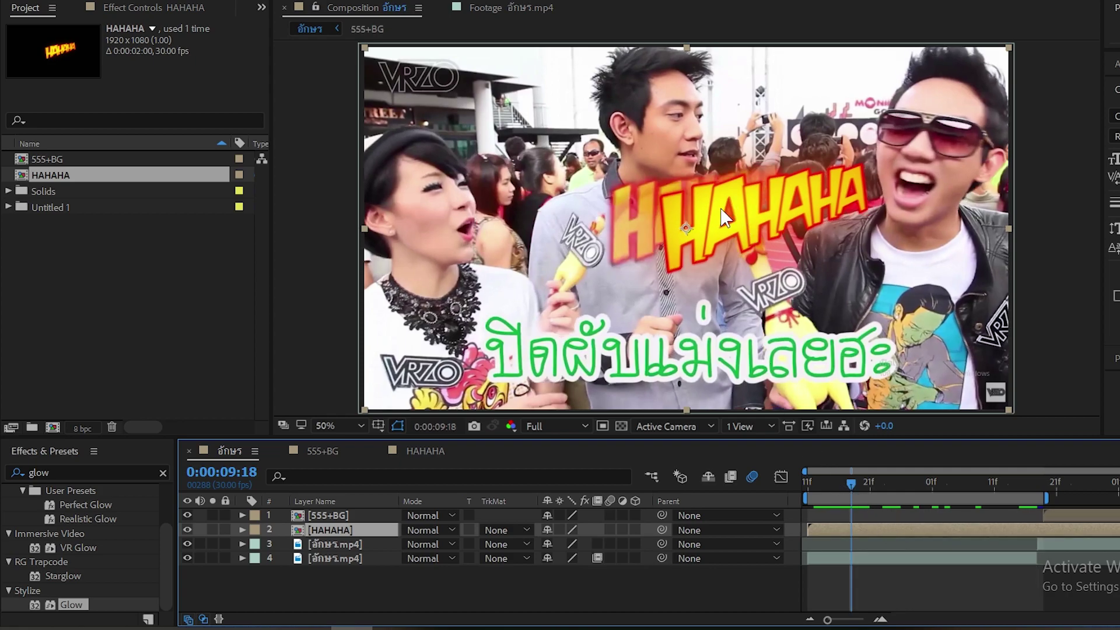
left_click_drag(721, 215, 728, 276)
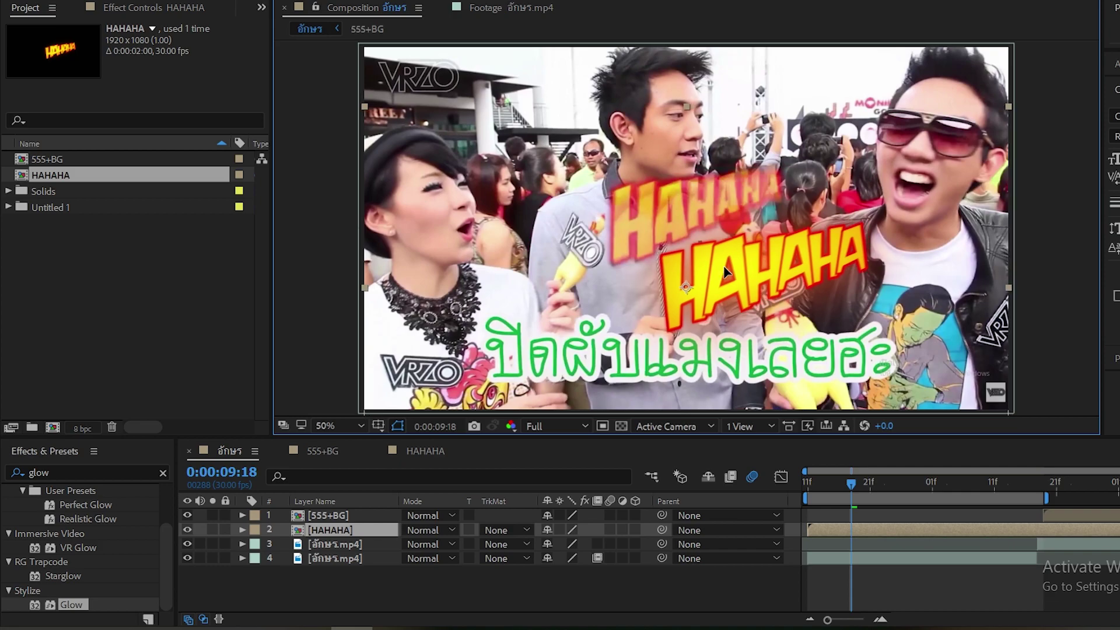
key("Return")
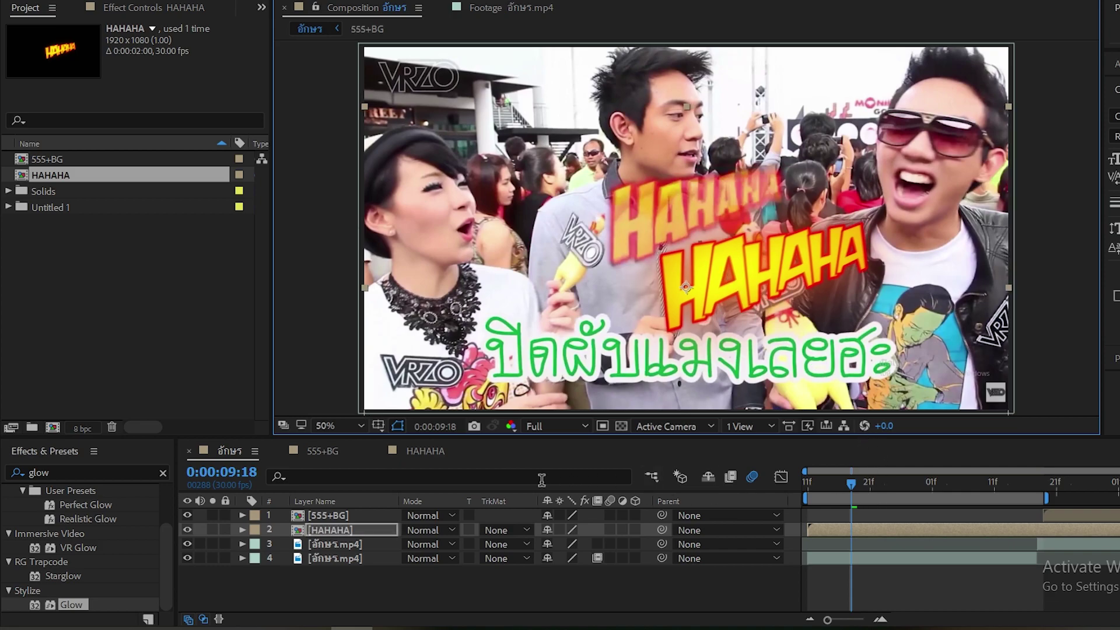
Set the HAHAHA layer's opacity to 80% and preview from where it starts.
key("t")
left_click(549, 544)
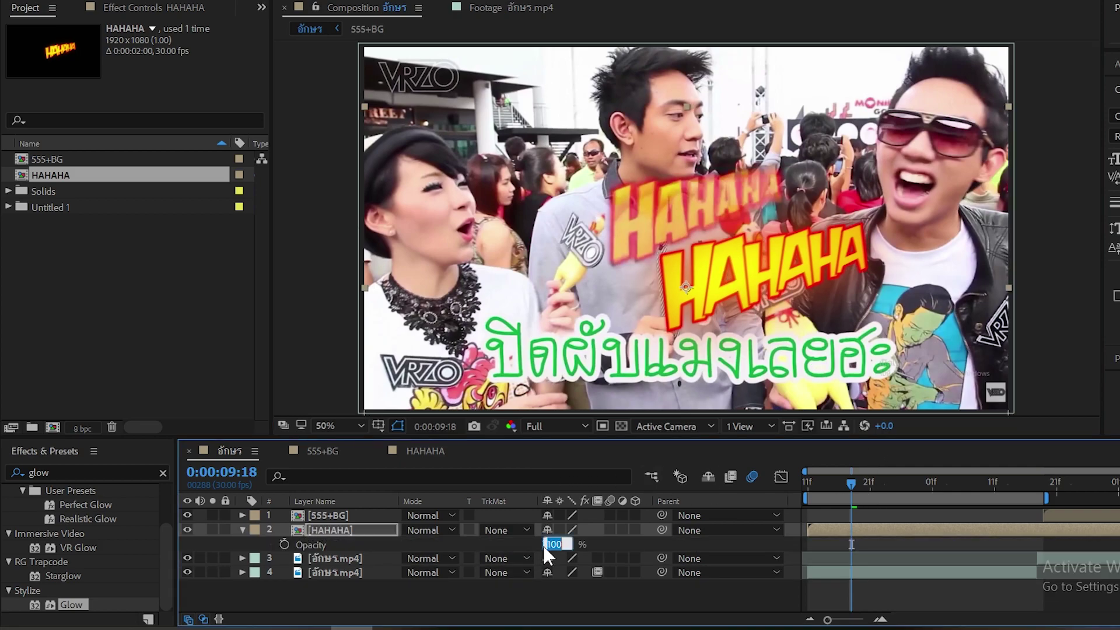
type("80")
key("Return")
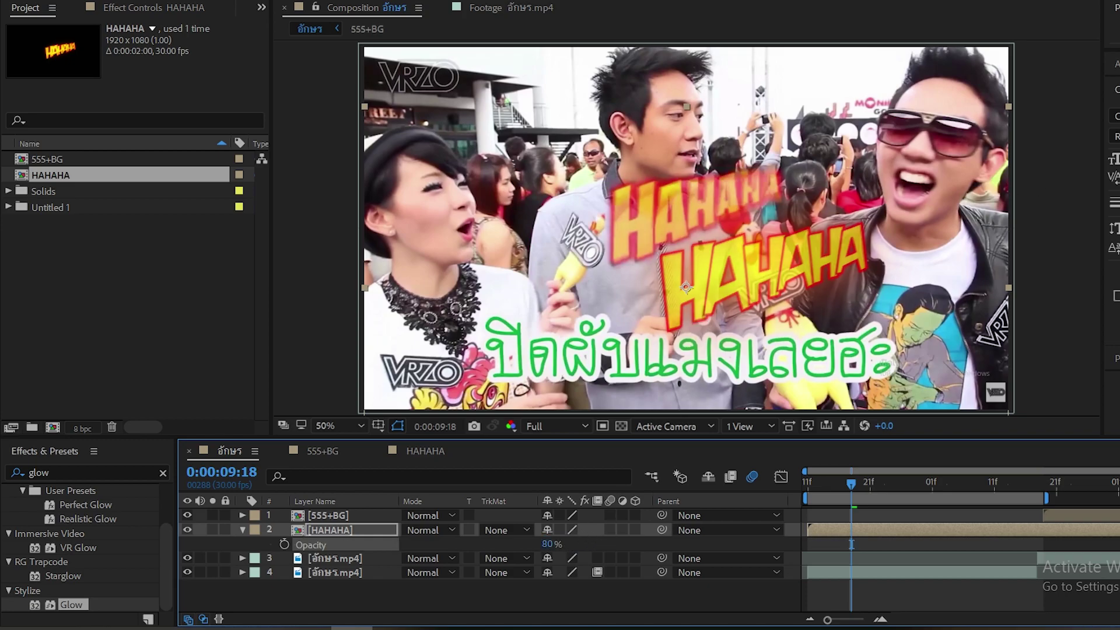
key("i")
key("space")
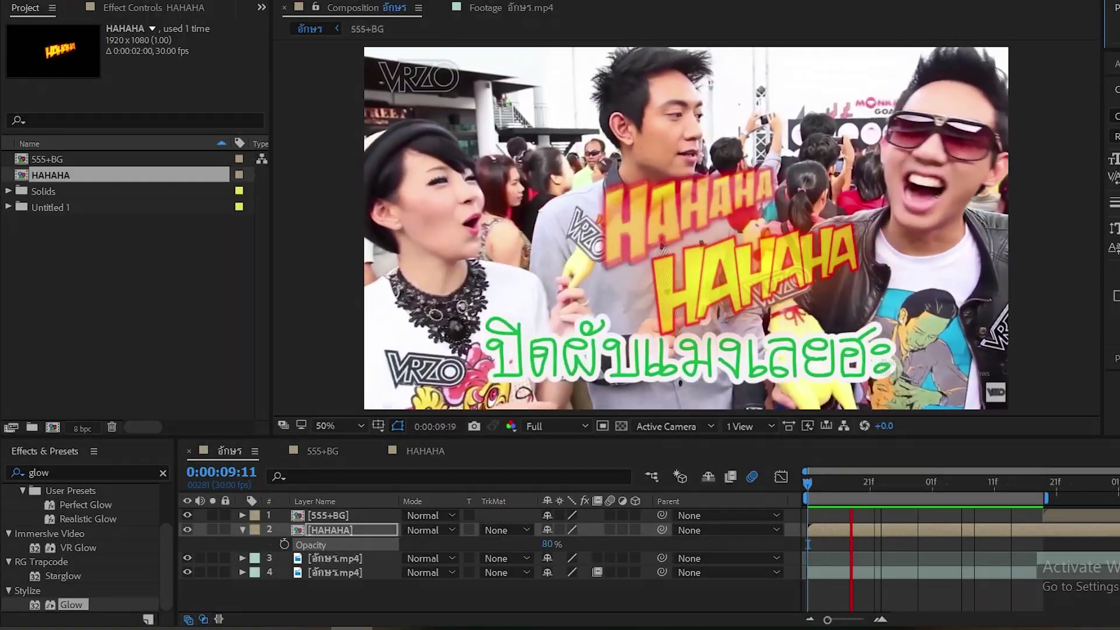
key("space")
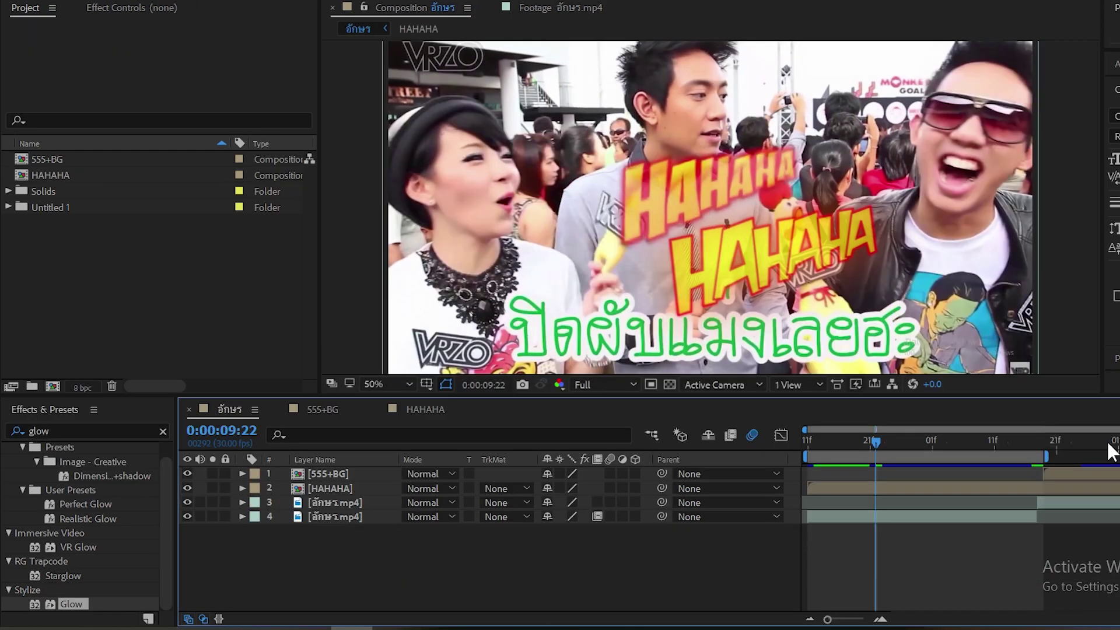
Open the 555+BG comp, add an adjustment layer and apply Glow to it.
left_click_drag(1090, 445, 1119, 449)
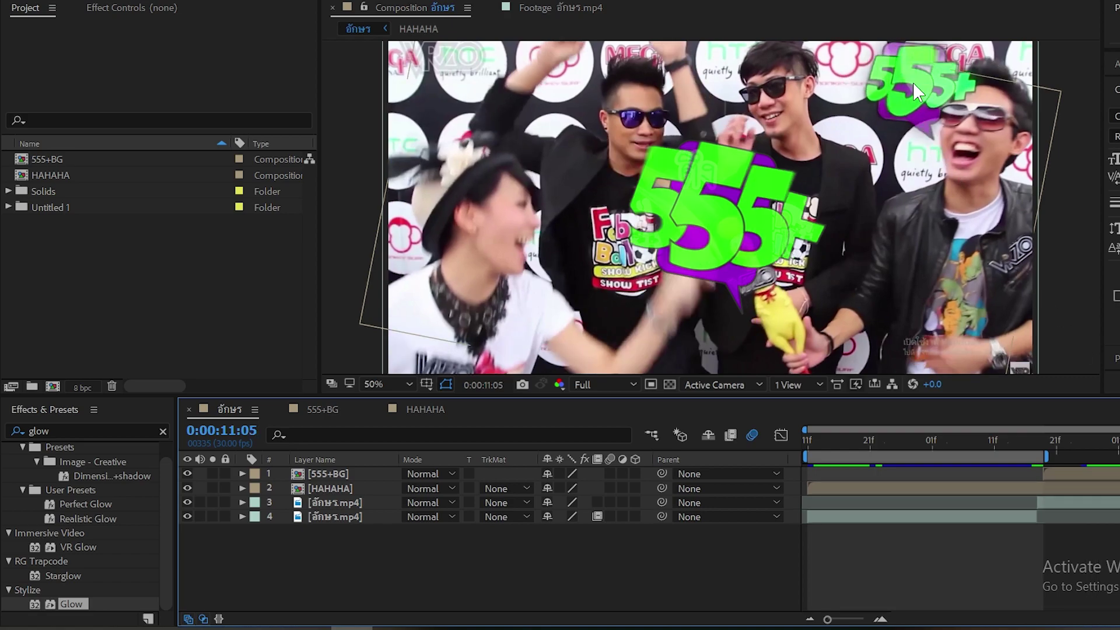
left_click(365, 474)
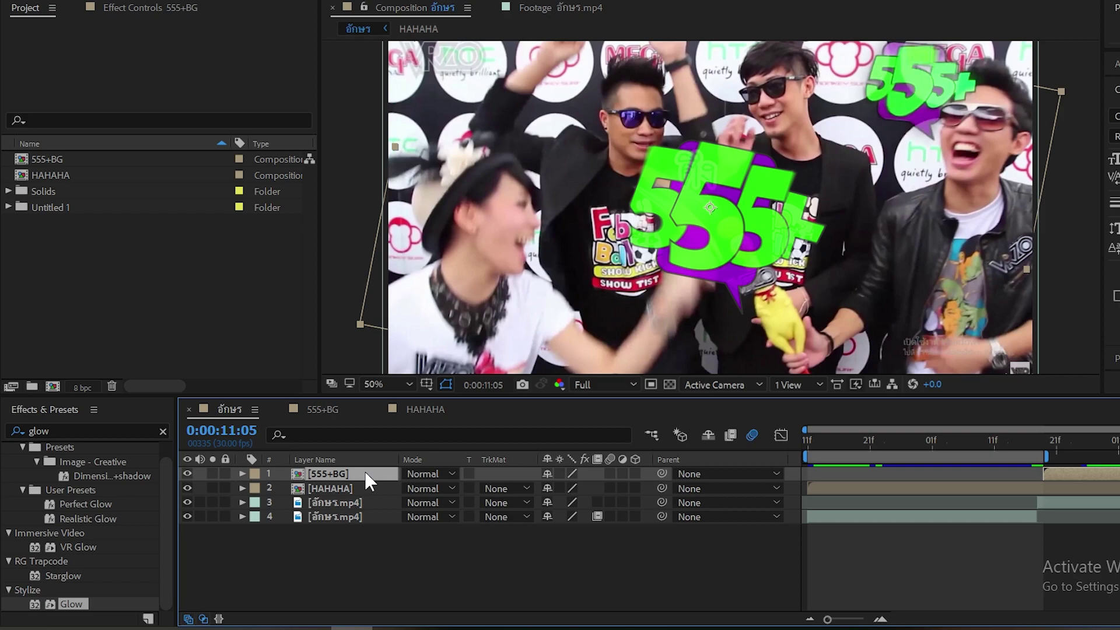
left_click(332, 408)
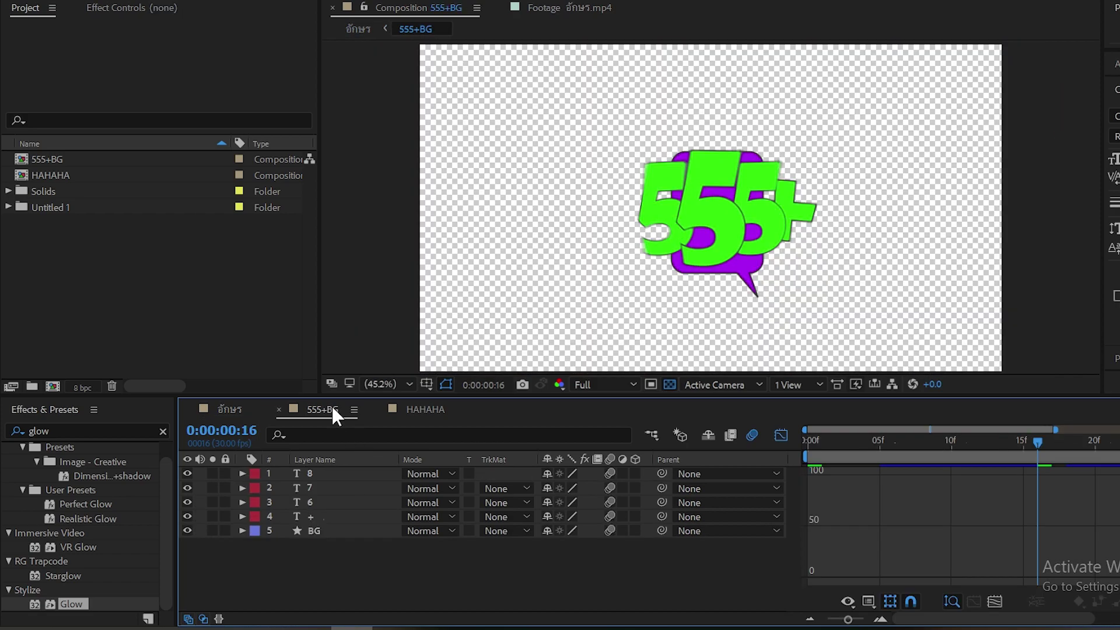
right_click(380, 557)
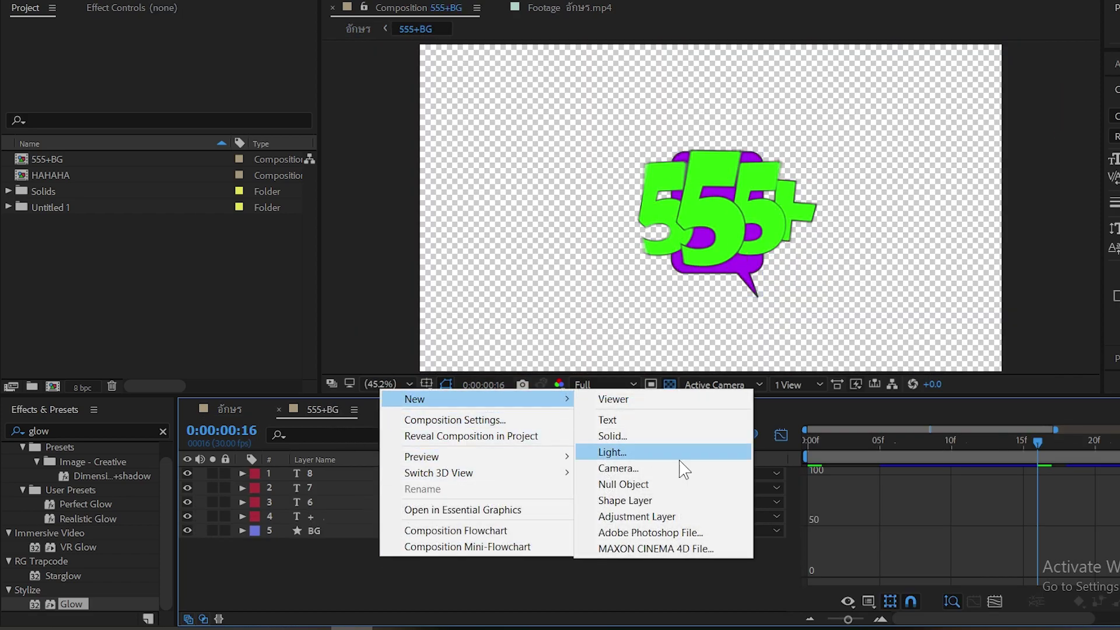
left_click(694, 516)
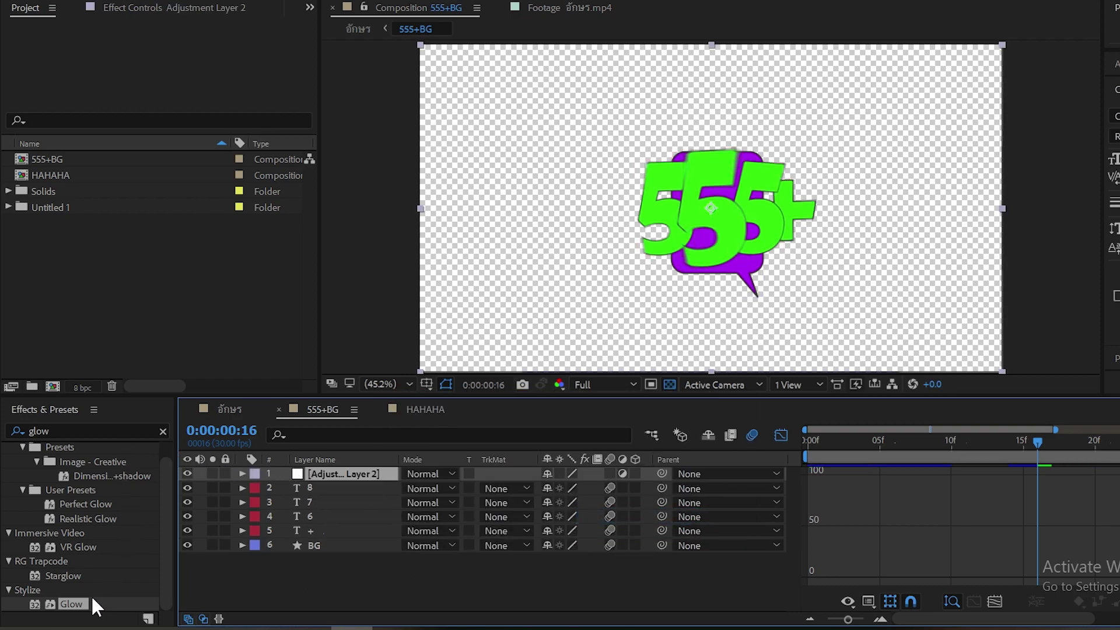
left_click_drag(78, 603, 347, 476)
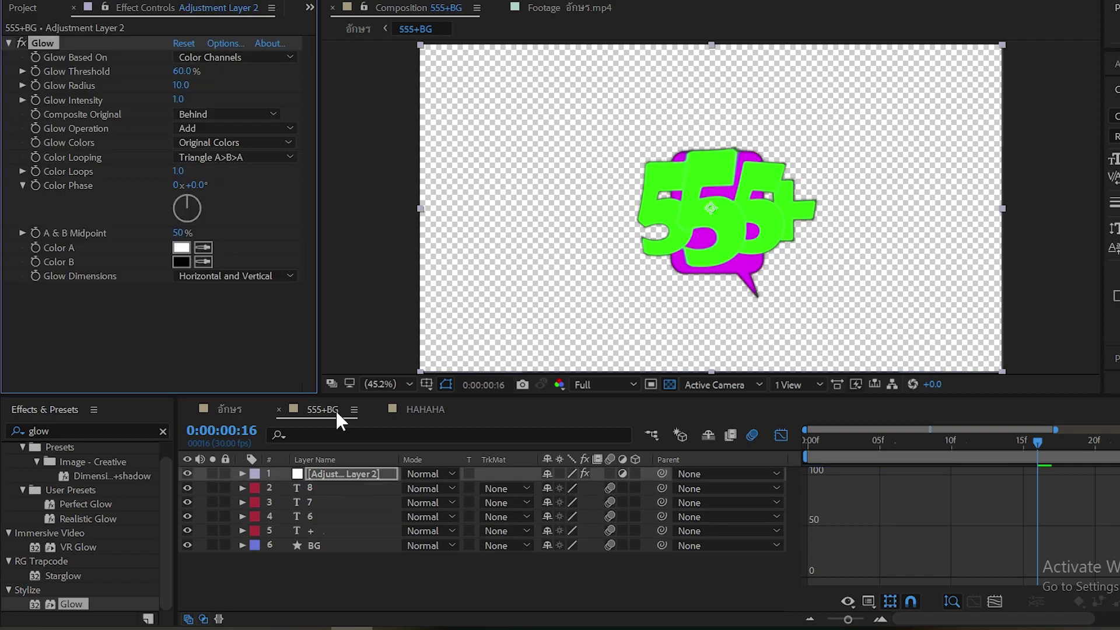
Set the glow radius to 500 and intensity to 0.7, then return to the อักษร comp.
left_click(181, 86)
left_click(671, 383)
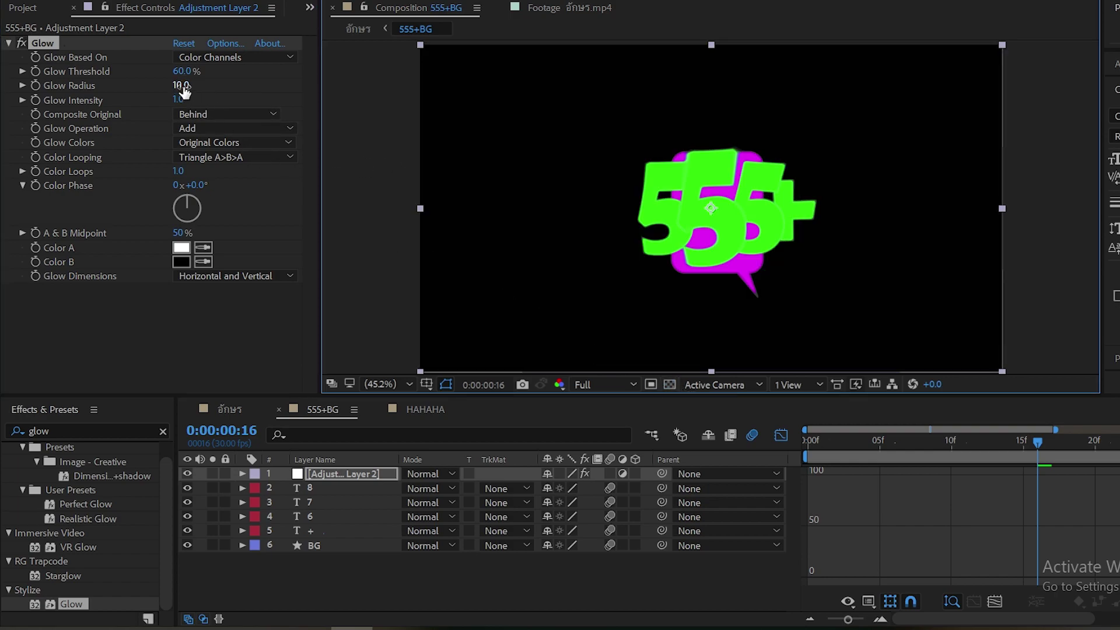
left_click(182, 87)
type("5")
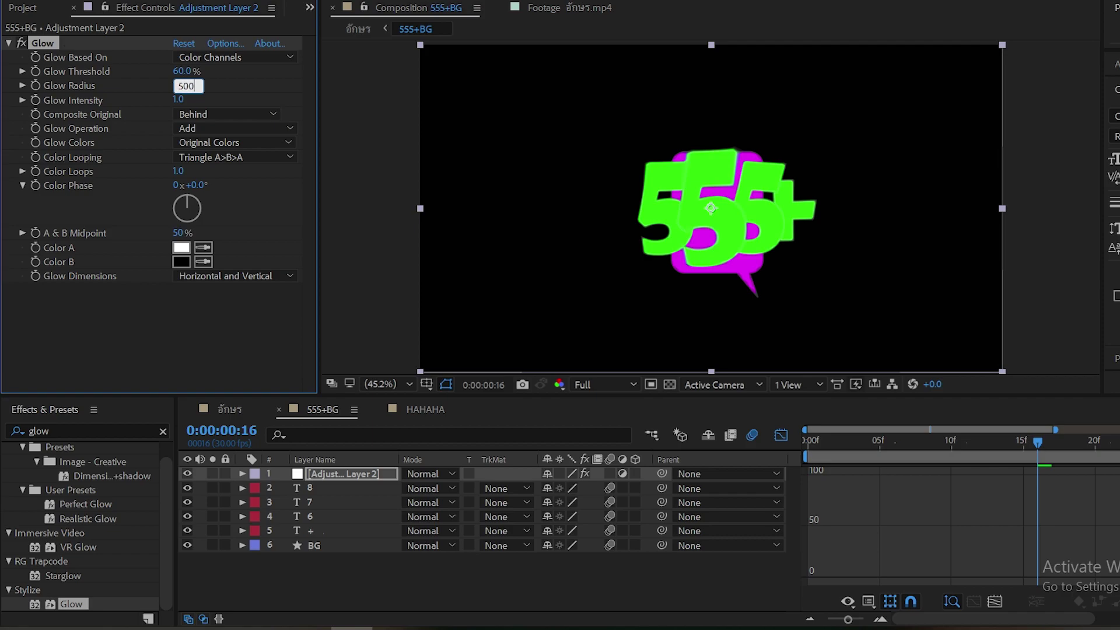
key("Return")
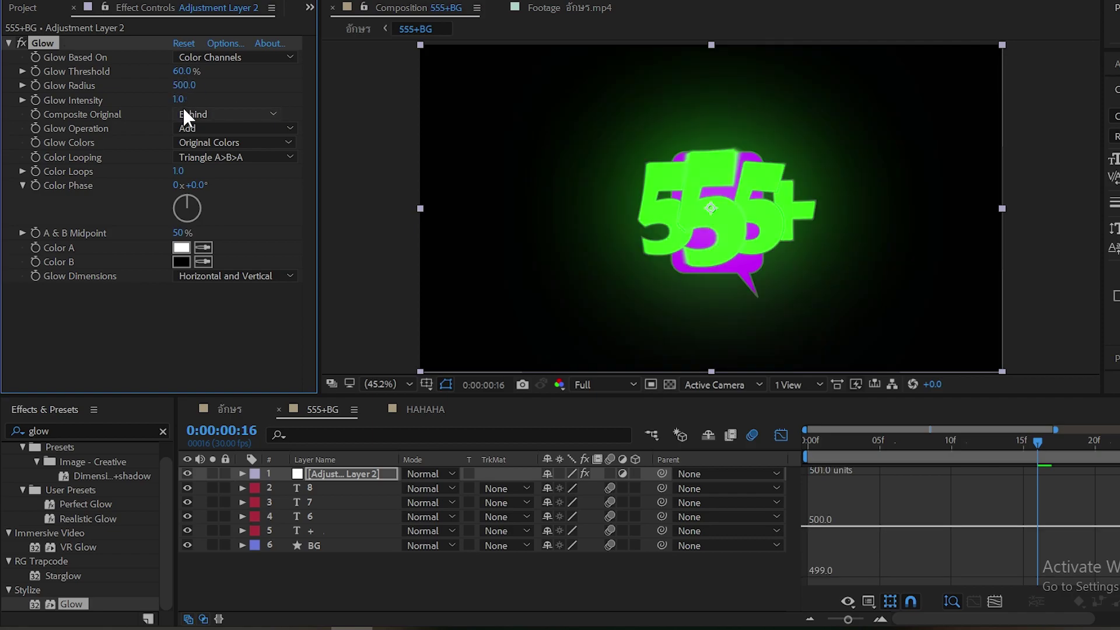
left_click(177, 99)
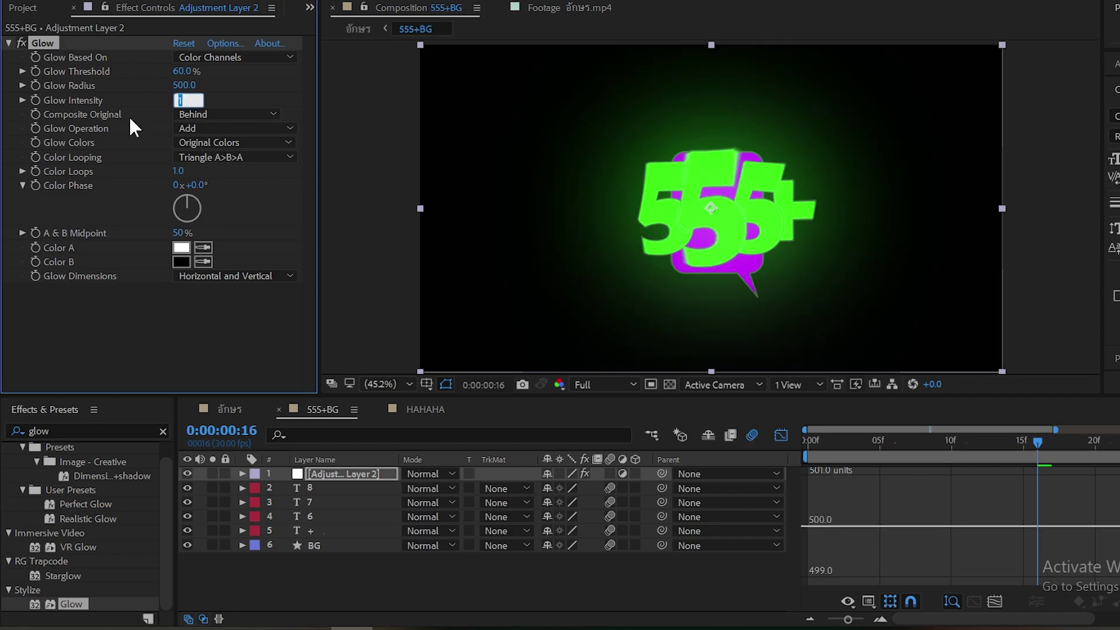
type("0.7")
key("Return")
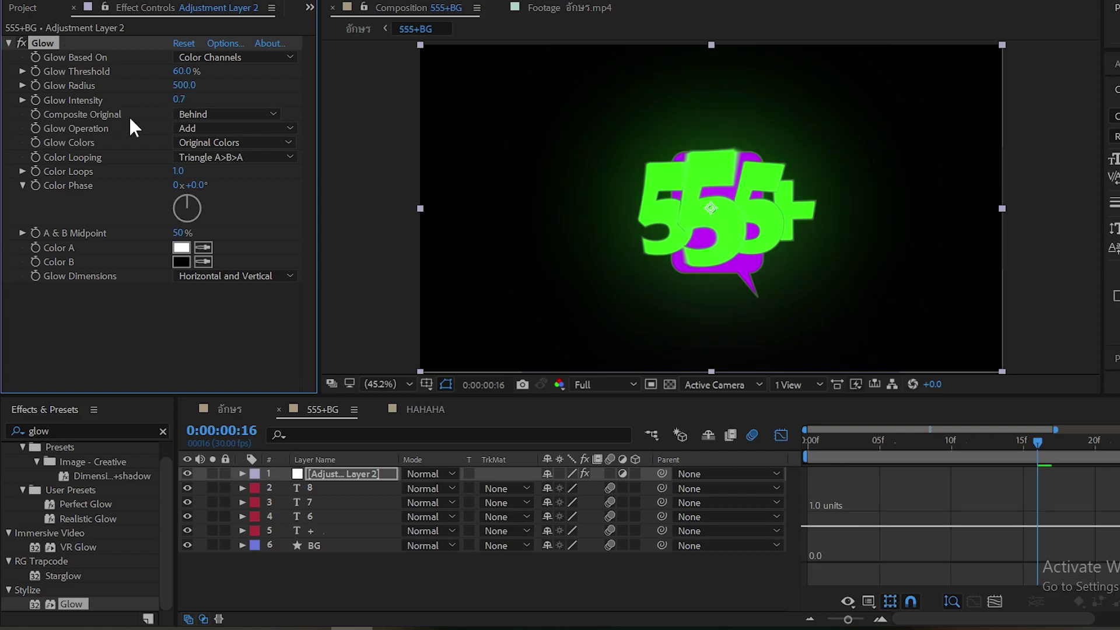
left_click(236, 411)
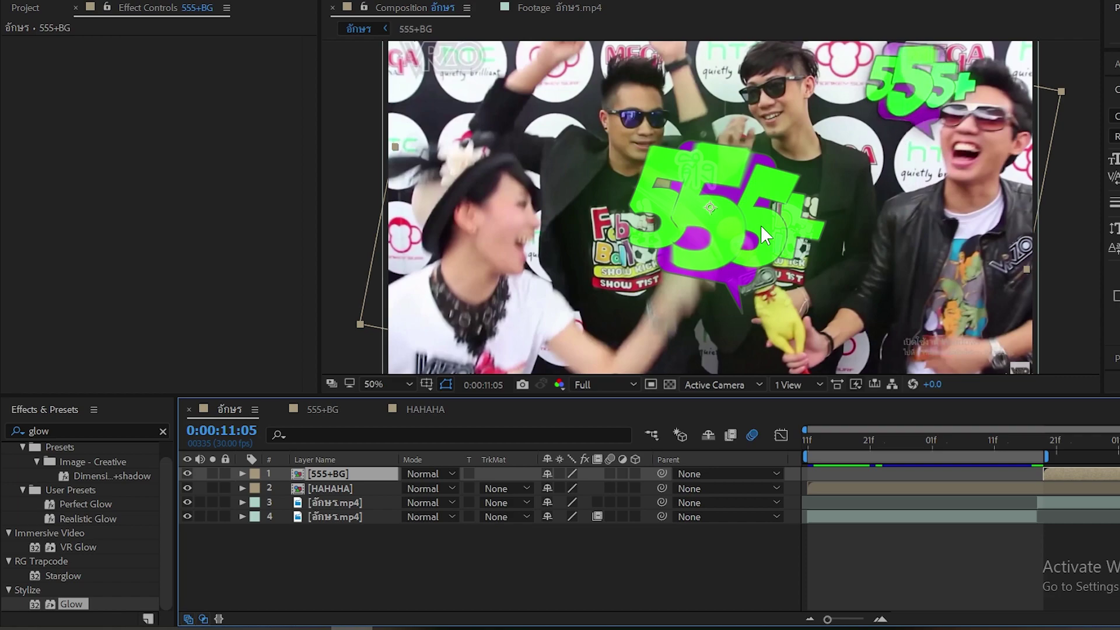
Scrub the อักษร composition from 0:00:10:28 to 0:00:11:08, then back to 0:00:10:07.
left_click(1099, 445)
left_click_drag(1101, 450, 1119, 449)
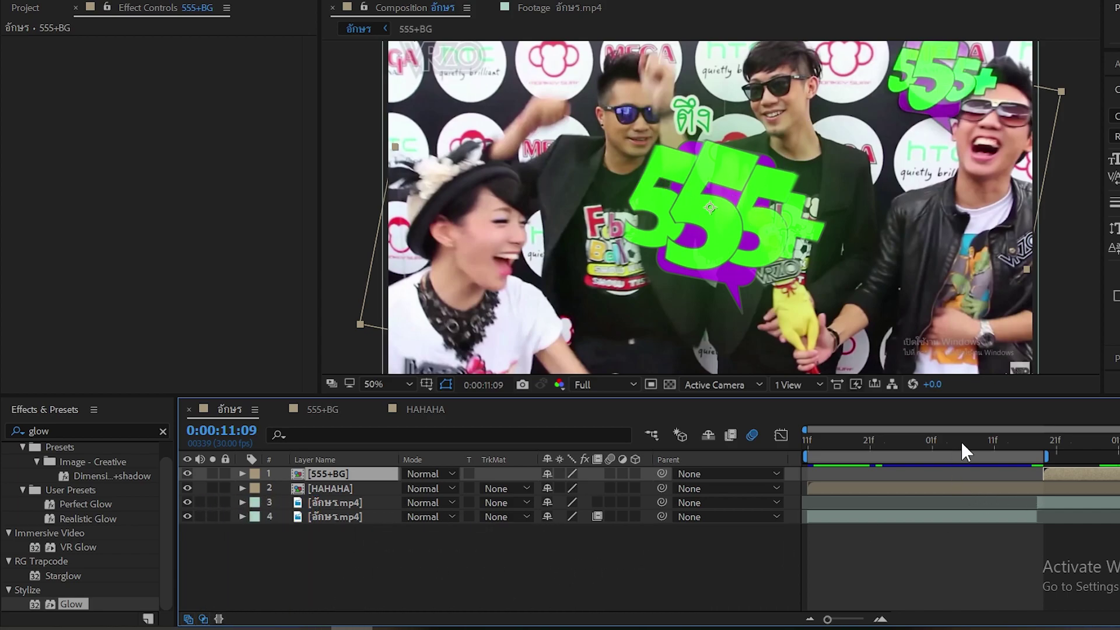
left_click_drag(960, 440, 969, 474)
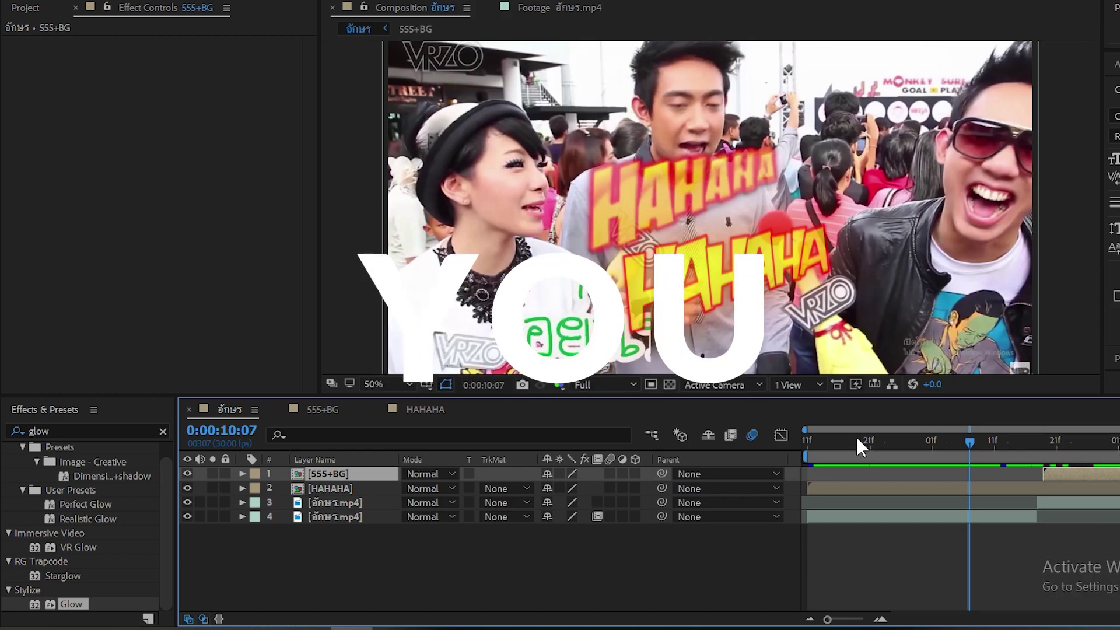
Scrub the playhead ahead to about 0:00:10:24, then back to 0:00:09:29 showing the orange HAHAHA overlay.
mouse_move(856, 435)
left_mouse_down()
mouse_move(1102, 466)
mouse_move(896, 481)
left_mouse_up()
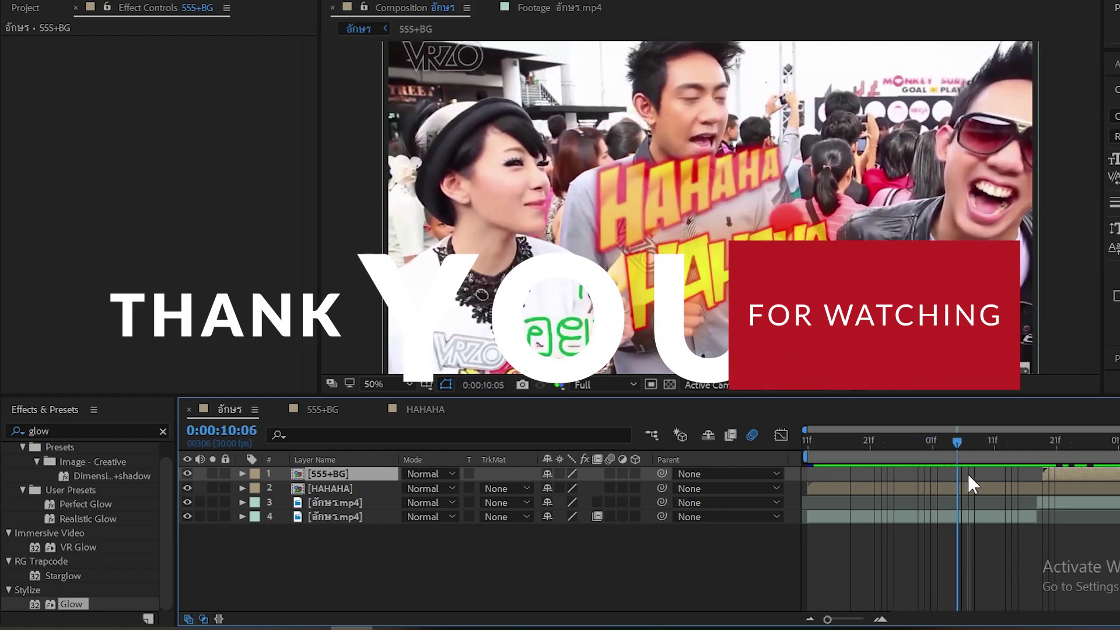
mouse_move(891, 469)
left_mouse_down()
mouse_move(855, 480)
mouse_move(1108, 490)
mouse_move(918, 519)
left_mouse_up()
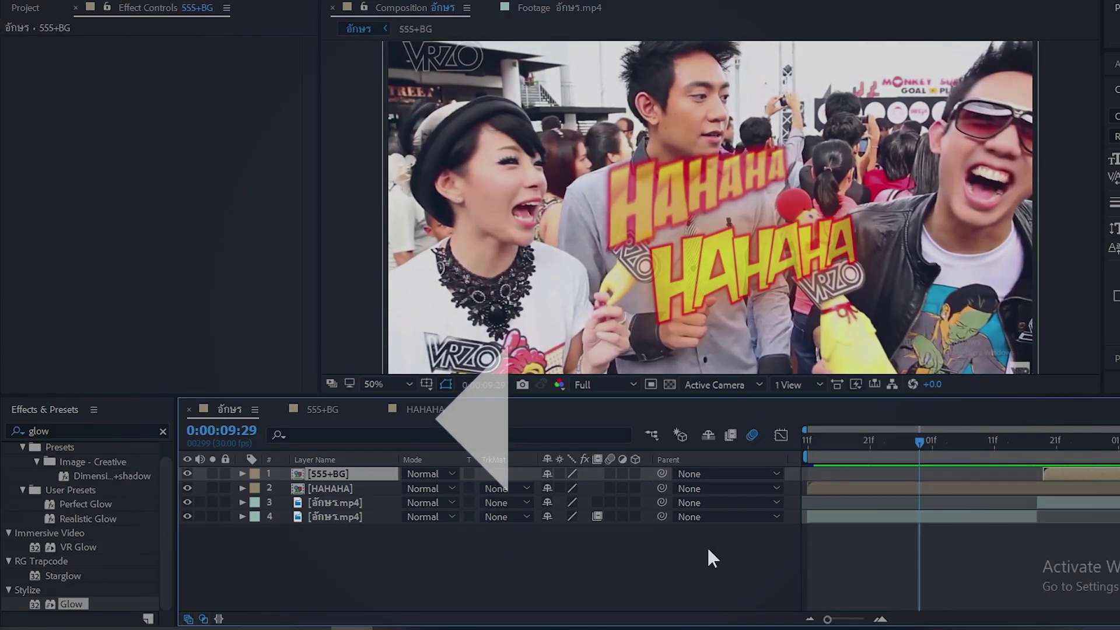